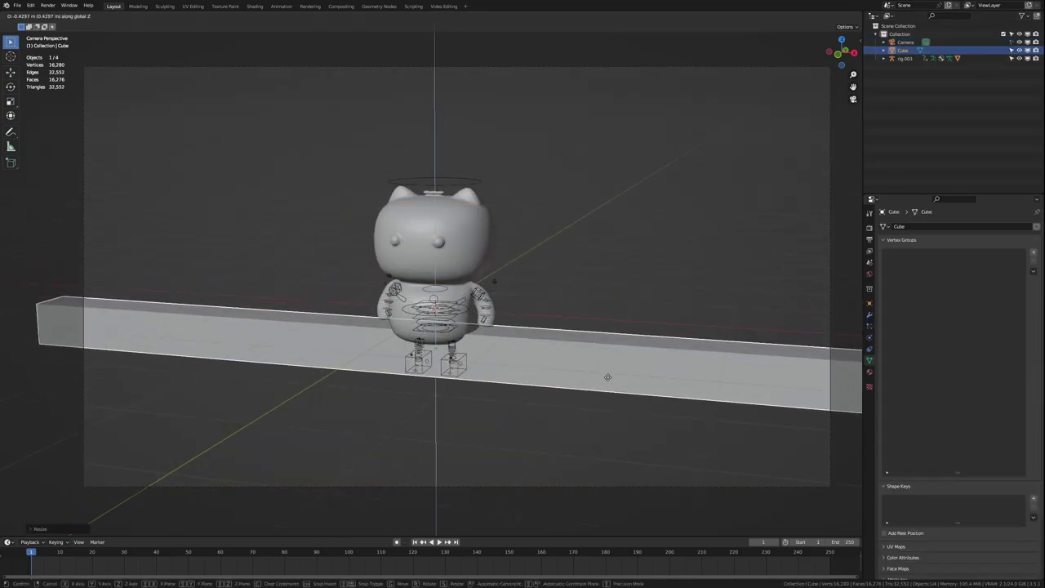
Isolate the beam in Right Ortho local view, hide the Cube.001 cutter and apply the Boolean cut
{"action": "left_click", "coordinate": [608, 362]}
{"action": "key", "text": "KP_3"}
{"action": "key", "text": "KP_Divide"}
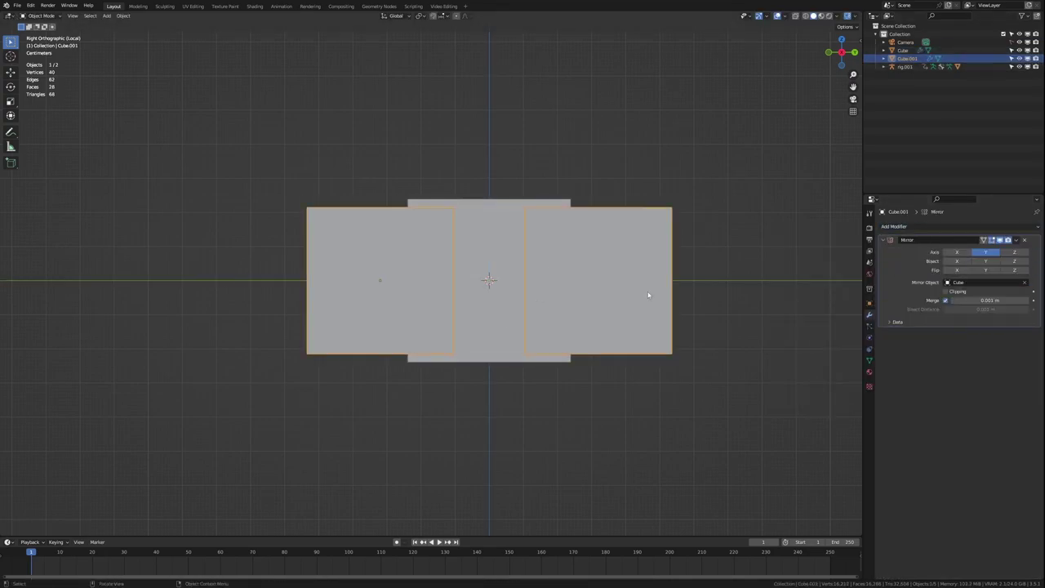
{"action": "left_click", "coordinate": [619, 264]}
{"action": "key", "text": "h"}
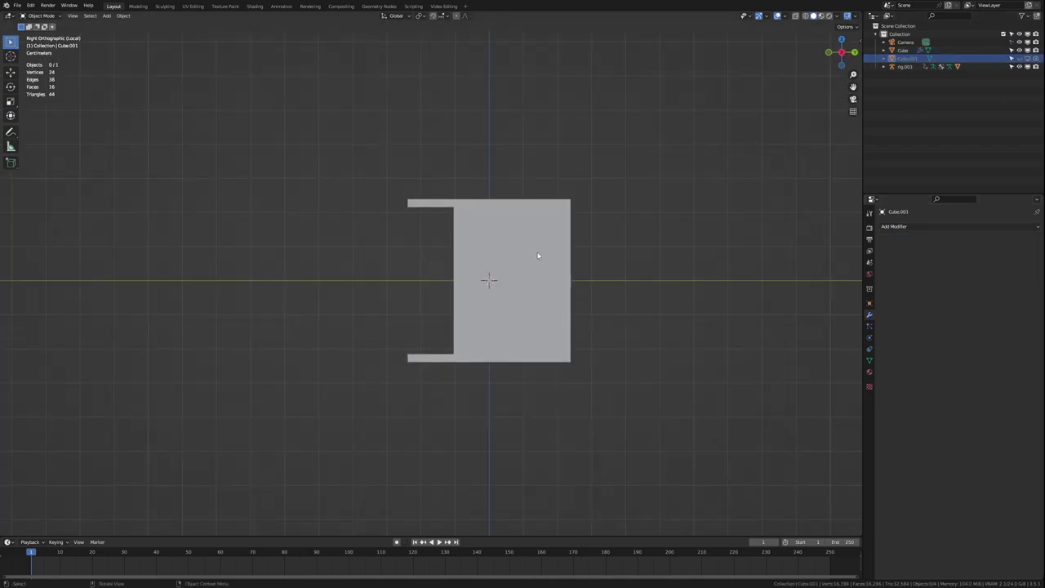
{"action": "left_click", "coordinate": [530, 271]}
Cut a large scaled cube slab out of the beam with Bool Tool Difference
{"action": "key", "text": "Tab"}
{"action": "key", "text": "KP_7"}
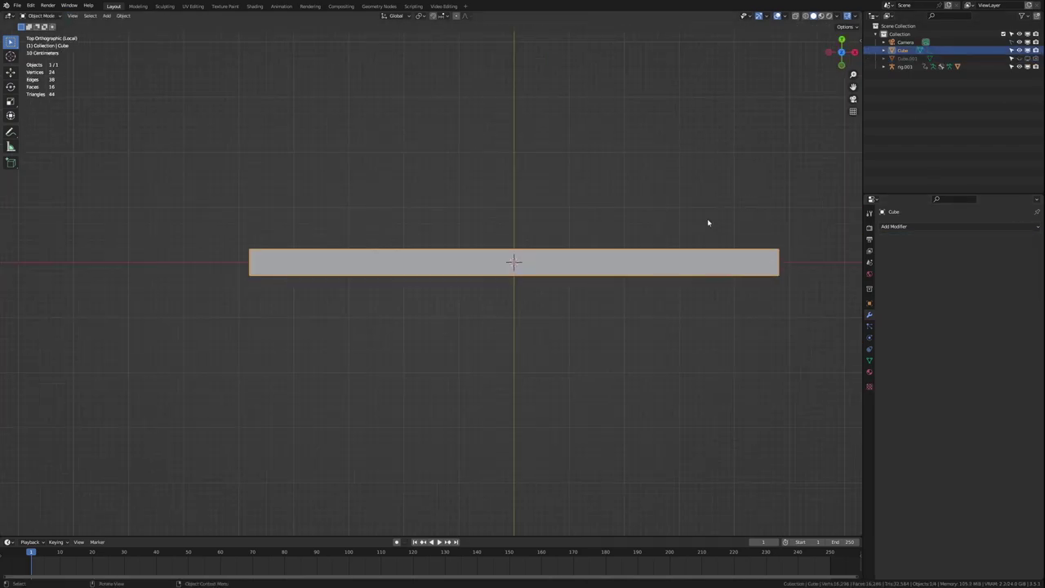
{"action": "key", "text": "shift+a"}
{"action": "key", "text": "g"}
{"action": "key", "text": "s"}
{"action": "left_click", "coordinate": [499, 238]}
{"action": "key", "text": "n"}
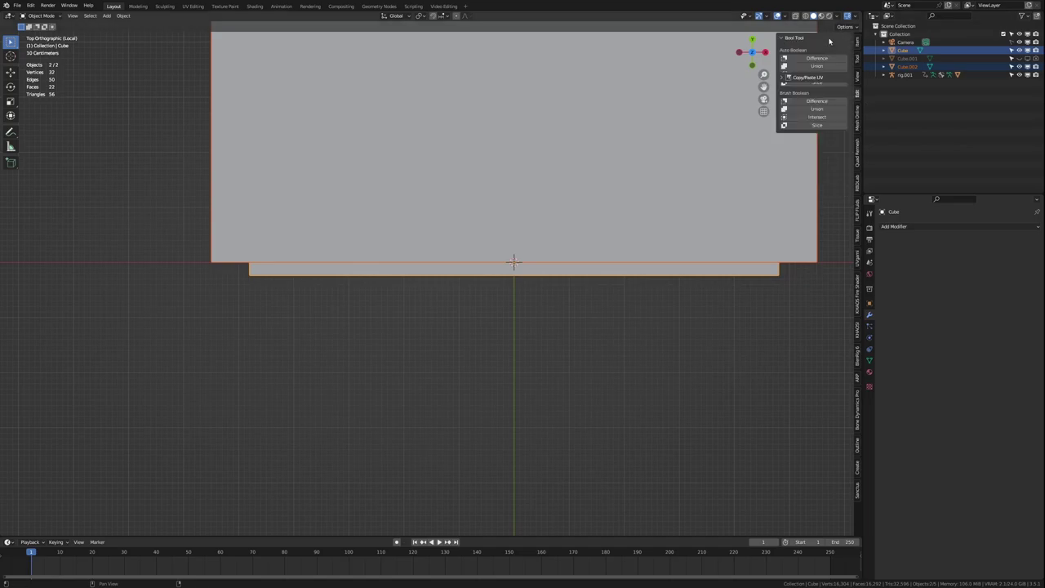
{"action": "left_click", "coordinate": [816, 58]}
{"action": "left_click", "coordinate": [894, 227]}
Add a Mirror modifier on the Y axis to complete the I-beam shape
{"action": "left_click", "coordinate": [887, 302]}
{"action": "left_click", "coordinate": [985, 252]}
{"action": "mouse_move", "coordinate": [507, 327]}
{"action": "middle_mouse_down"}
{"action": "mouse_move", "coordinate": [551, 317]}
{"action": "mouse_move", "coordinate": [548, 269]}
{"action": "middle_mouse_up"}
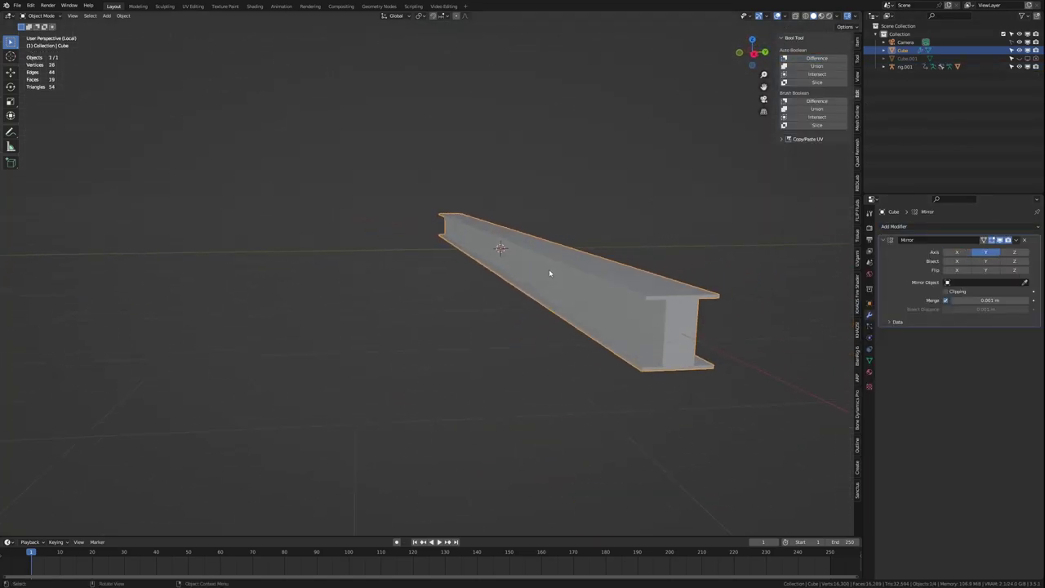
{"action": "key", "text": "Tab"}
{"action": "left_click", "coordinate": [624, 311]}
{"action": "key", "text": "Tab"}
Preview the camera view rendered with a transparent background, then save the file
{"action": "key", "text": "KP_0"}
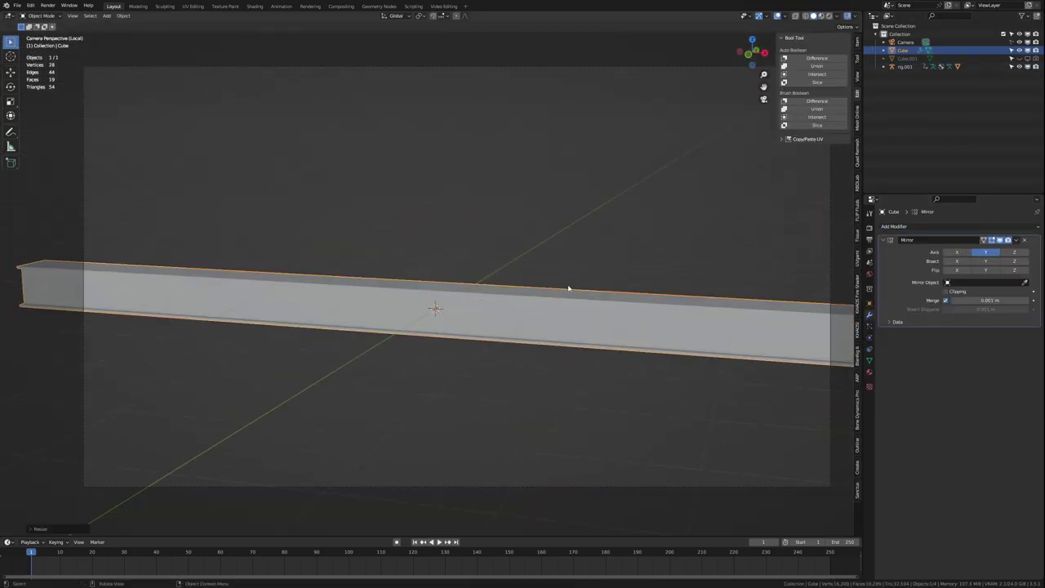
{"action": "left_click", "coordinate": [869, 237]}
{"action": "left_click", "coordinate": [819, 16]}
{"action": "left_click", "coordinate": [895, 529]}
{"action": "key", "text": "ctrl+s"}
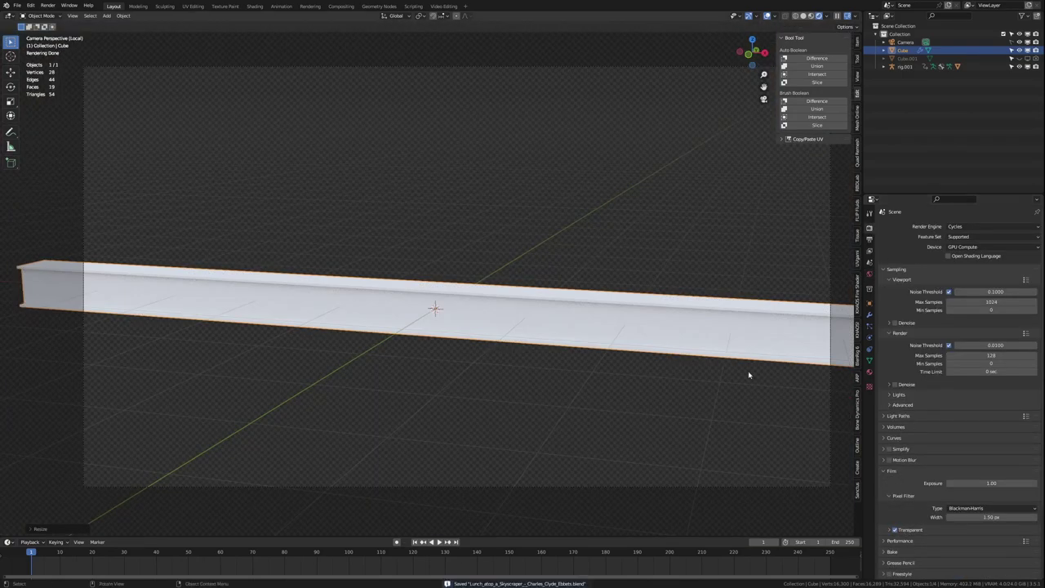
Apply a rusty metal material from the Sanctus Metals category to the beam
{"action": "left_click", "coordinate": [857, 489]}
{"action": "left_click", "coordinate": [812, 106]}
{"action": "left_click", "coordinate": [813, 70]}
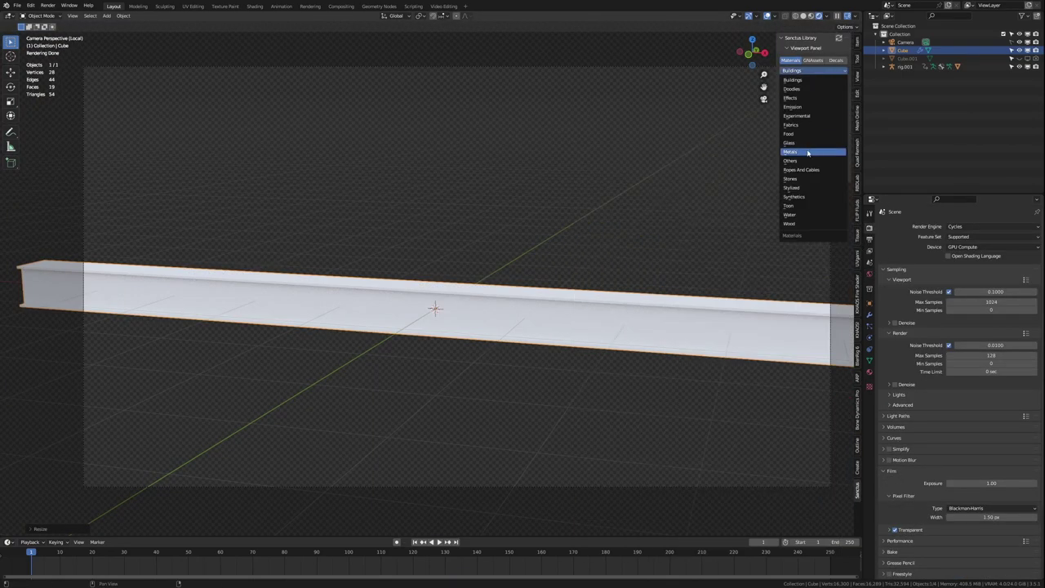
{"action": "left_click", "coordinate": [816, 149]}
{"action": "left_click", "coordinate": [813, 106]}
{"action": "left_click", "coordinate": [770, 400]}
{"action": "left_click", "coordinate": [812, 148]}
Apply the beam's scale and check the steel material in an F12 test render
{"action": "key", "text": "ctrl+a"}
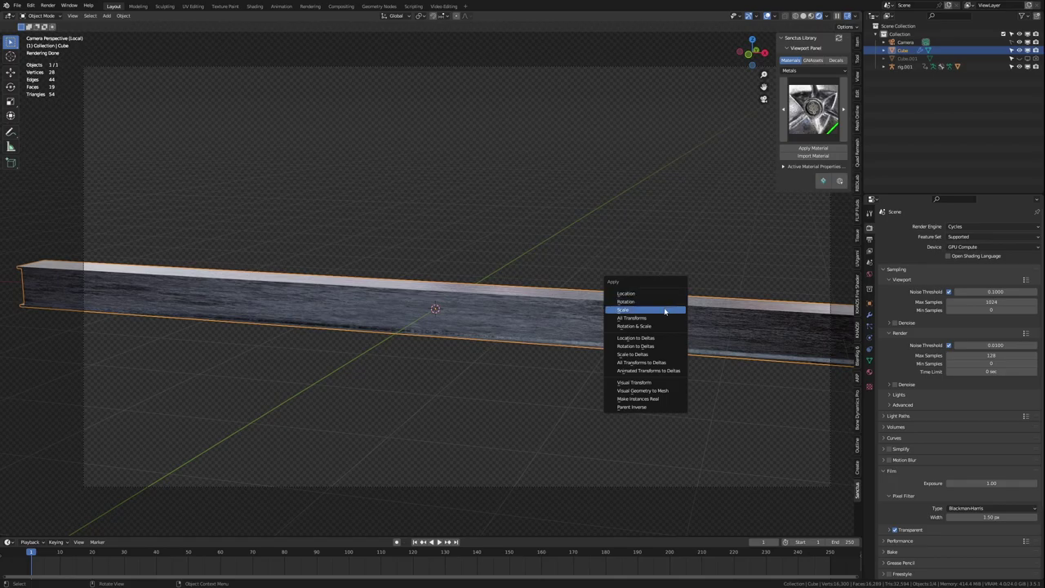
{"action": "left_click", "coordinate": [665, 307]}
{"action": "left_click", "coordinate": [869, 386]}
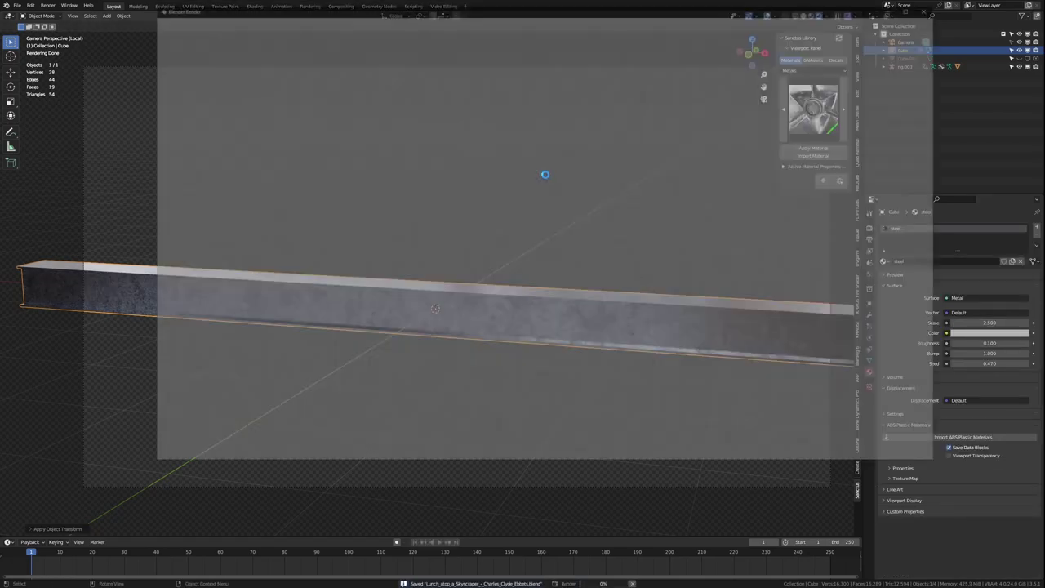
{"action": "key", "text": "F12"}
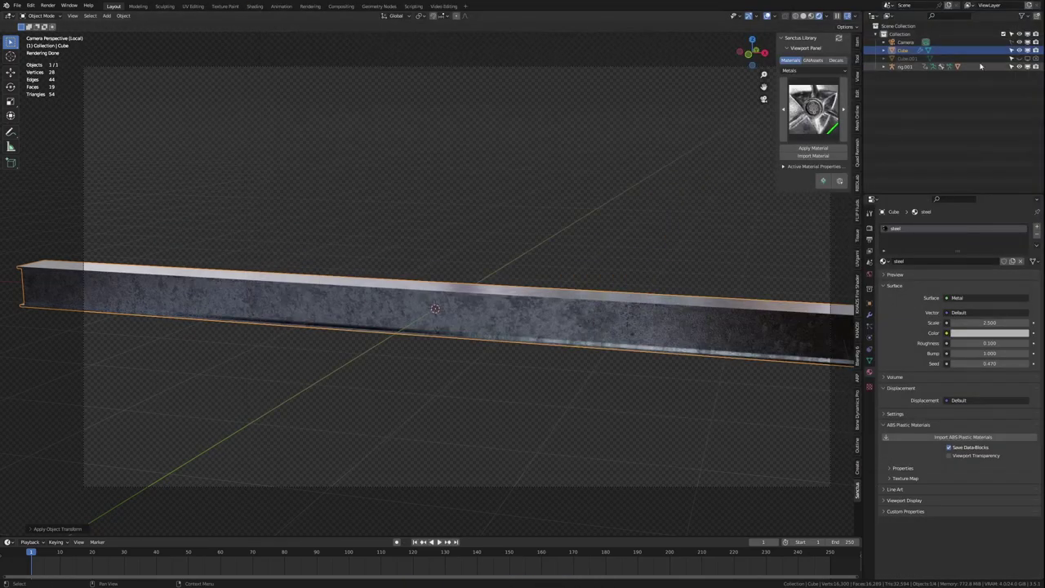
{"action": "key", "text": "Escape"}
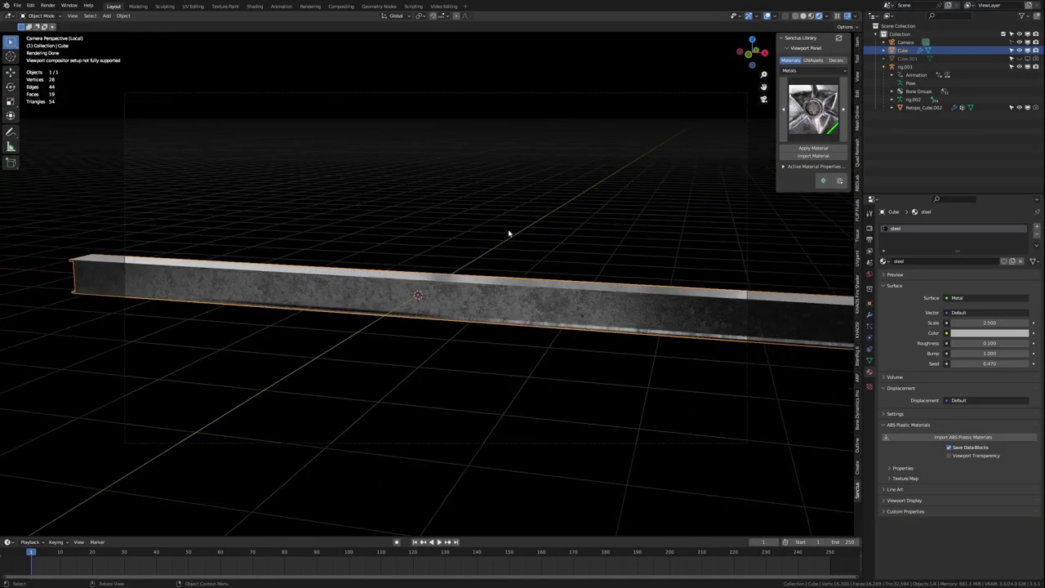
Insert an Alpha Over node with a light grey background between Denoise and RGB to BW
{"action": "right_click", "coordinate": [490, 228]}
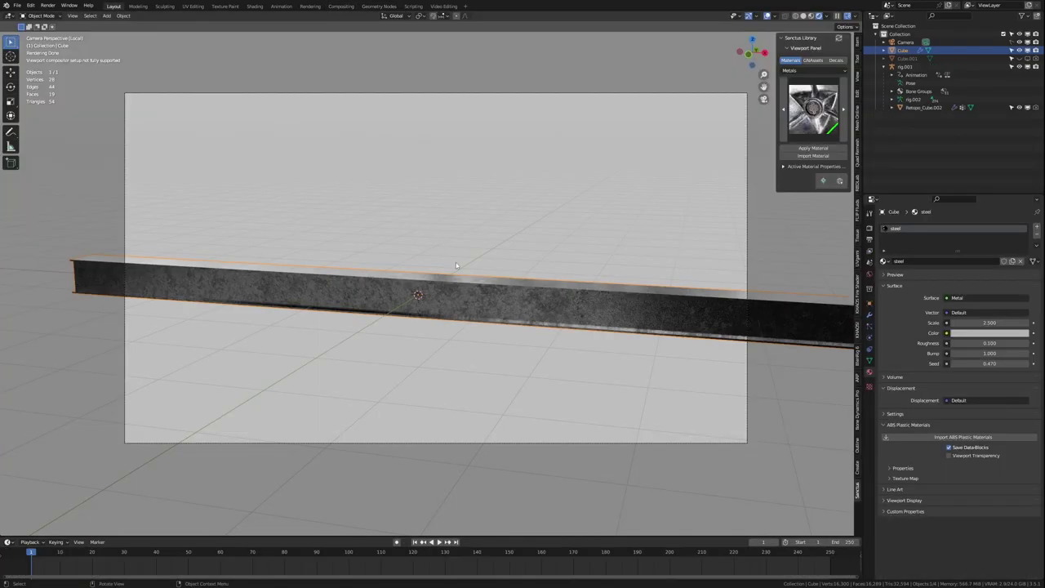
Add a NURBS path for the cable, rotated and moved into place beside the beam
{"action": "key", "text": "shift+a"}
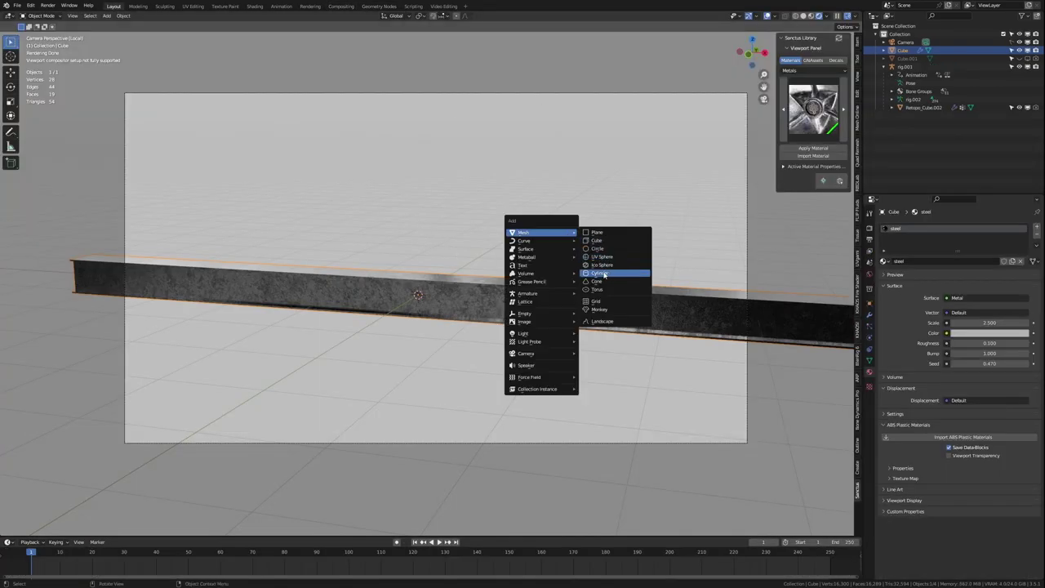
{"action": "left_click", "coordinate": [604, 276]}
{"action": "left_click", "coordinate": [567, 269]}
{"action": "key", "text": "z"}
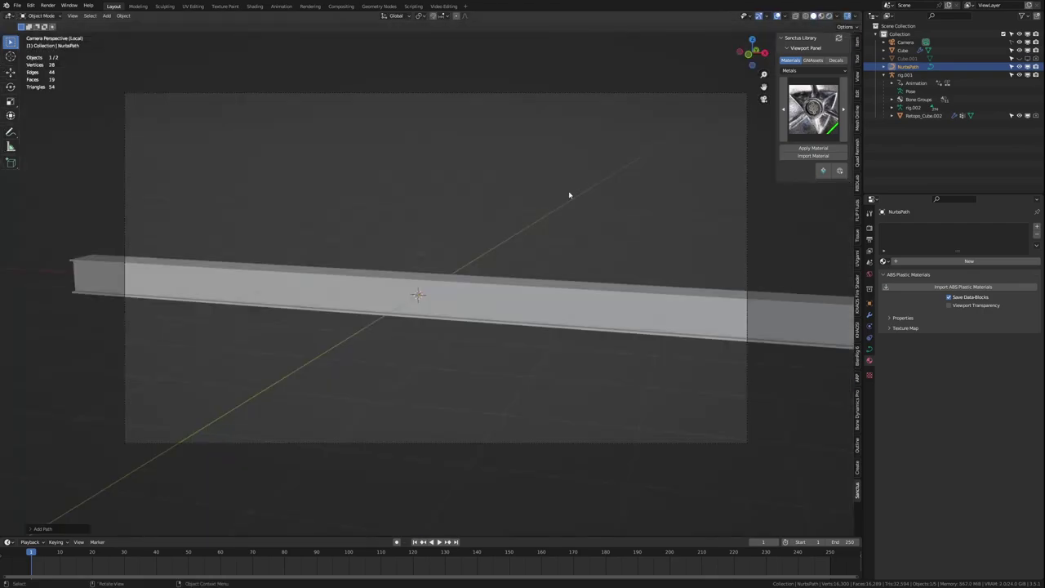
{"action": "left_click", "coordinate": [606, 244]}
Turn the path into a cable using a Sanctus Ropes And Cables geometry-node asset
{"action": "left_click", "coordinate": [688, 316]}
{"action": "scroll", "coordinate": [688, 316], "scroll_direction": "up", "scroll_amount": 3}
{"action": "left_click", "coordinate": [813, 59]}
{"action": "left_click", "coordinate": [819, 71]}
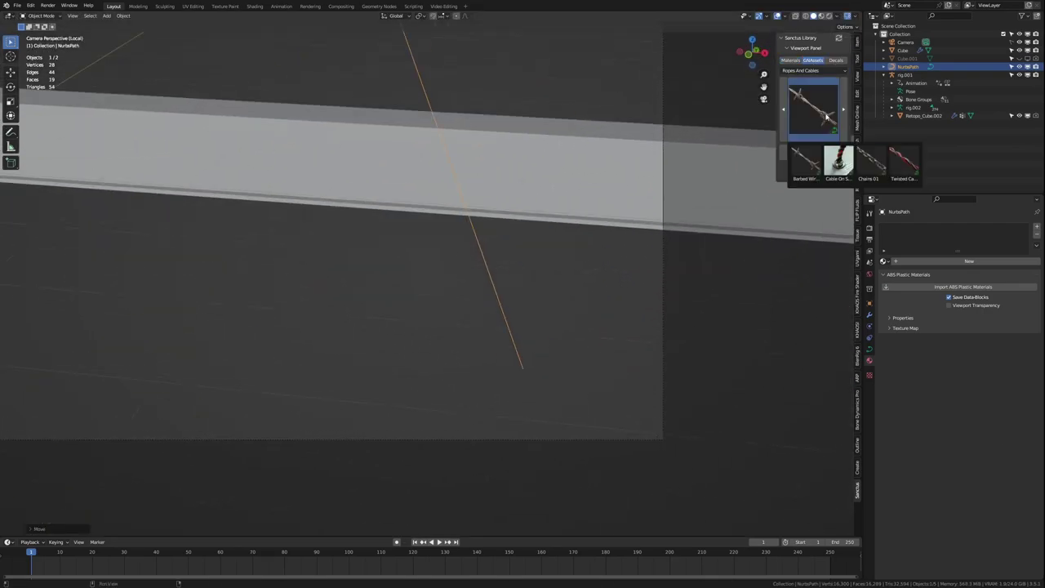
{"action": "left_click", "coordinate": [826, 117]}
Give the cable a thin Curve Circle profile in Geometry Nodes and subdivide its end segment
{"action": "left_click", "coordinate": [379, 6]}
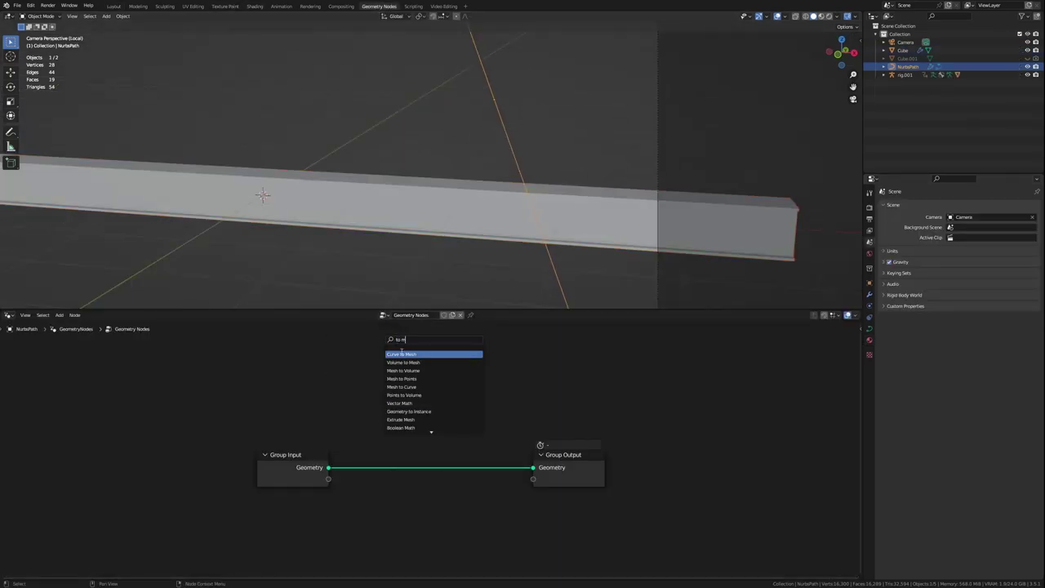
{"action": "key", "text": "Return"}
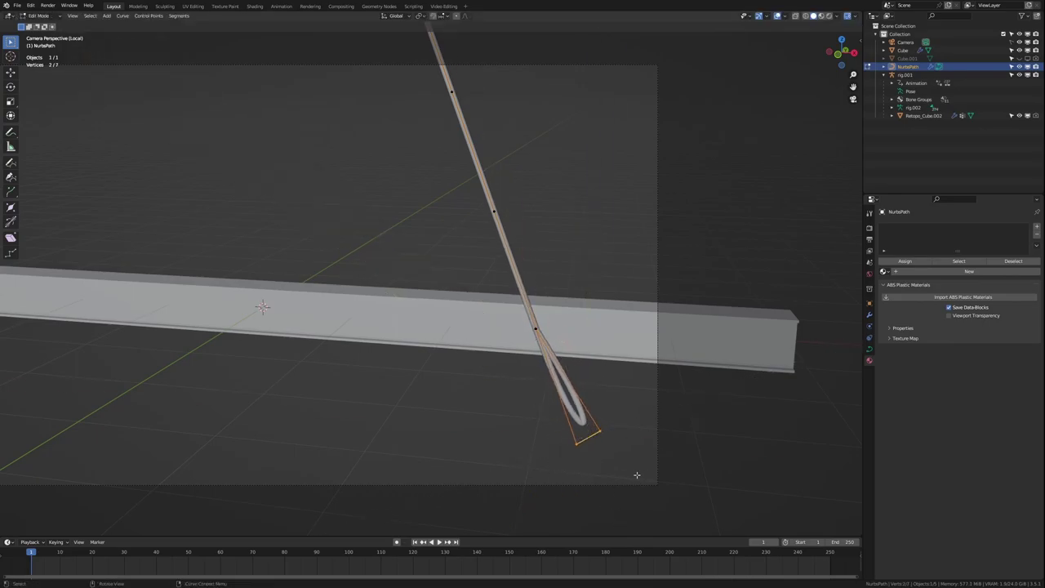
{"action": "right_click", "coordinate": [555, 401]}
{"action": "left_click", "coordinate": [556, 401]}
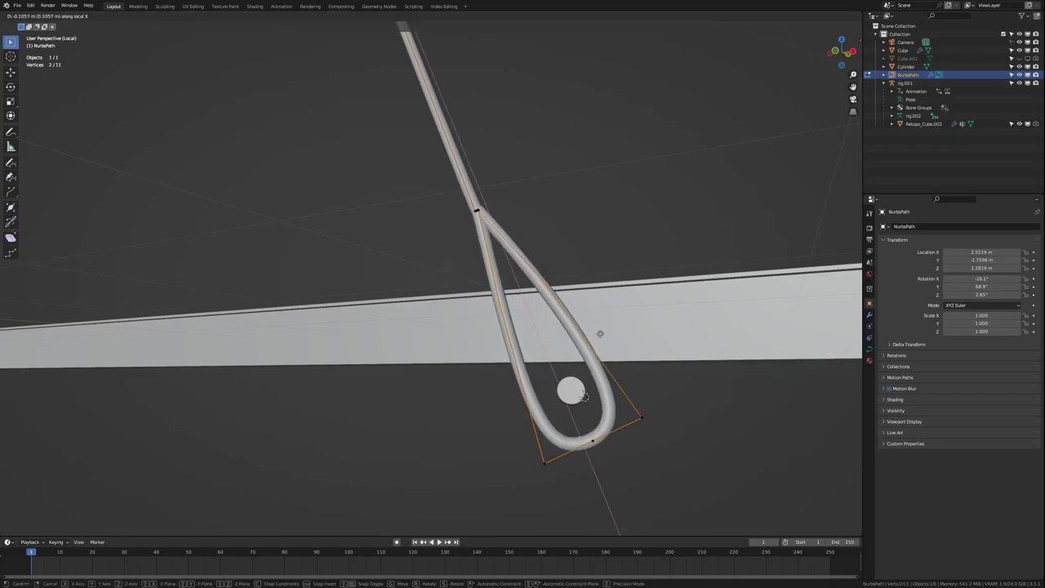
Finish shaping the cable's end points and place the duplicated cable segment below the loop
{"action": "left_click", "coordinate": [599, 333]}
{"action": "key", "text": "s"}
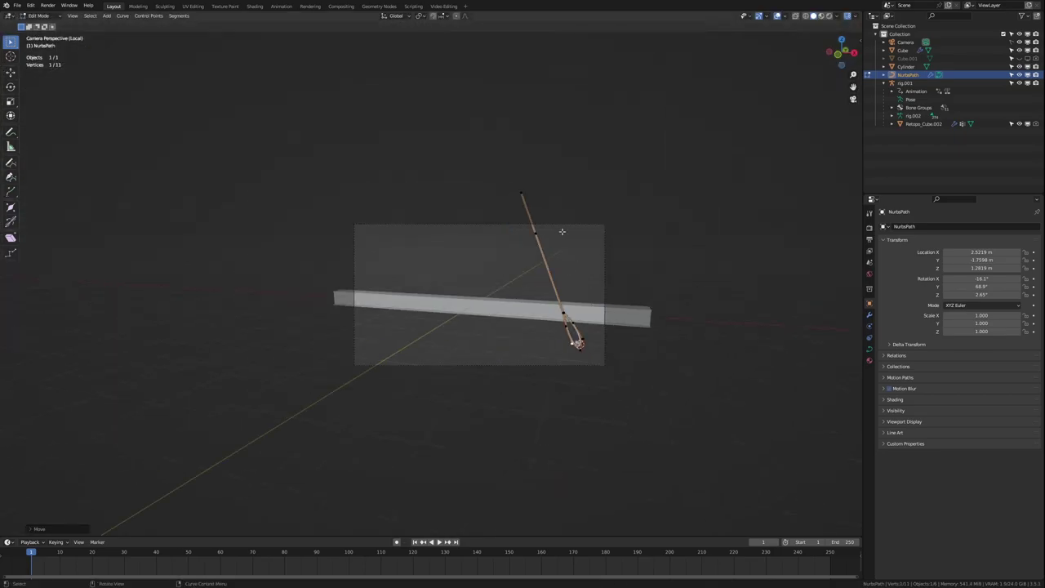
{"action": "left_click", "coordinate": [565, 365]}
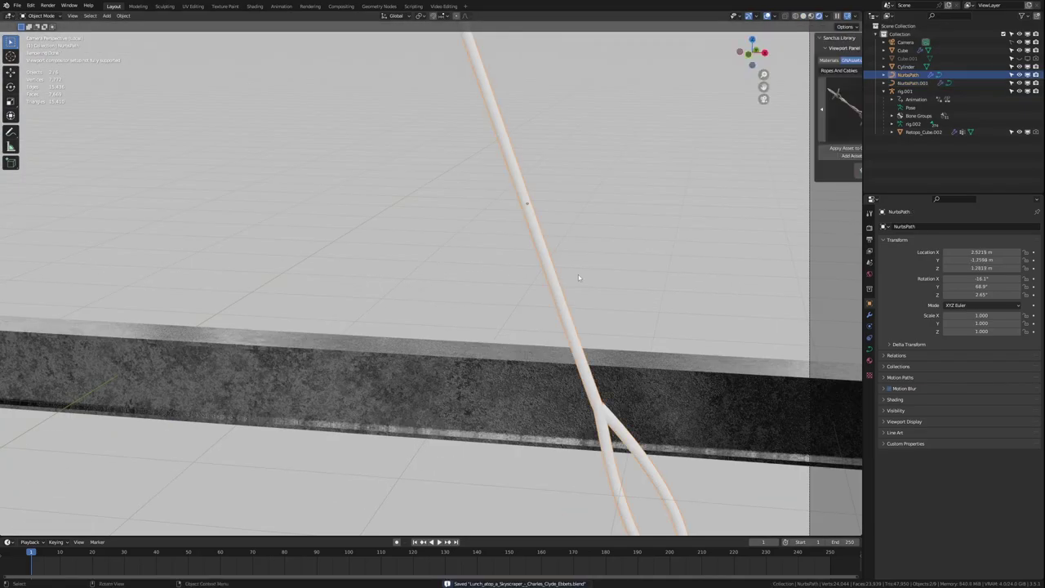
Apply the cord_01 material from Sanctus Ropes And Cables and preview the rope rendered
{"action": "left_click", "coordinate": [812, 71]}
{"action": "left_click", "coordinate": [808, 133]}
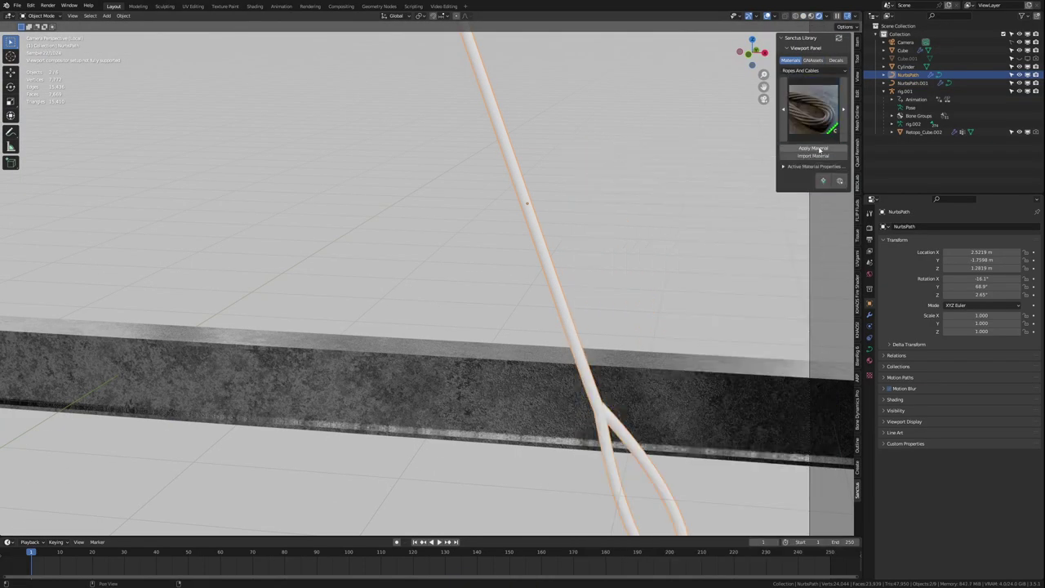
{"action": "left_click", "coordinate": [379, 6]}
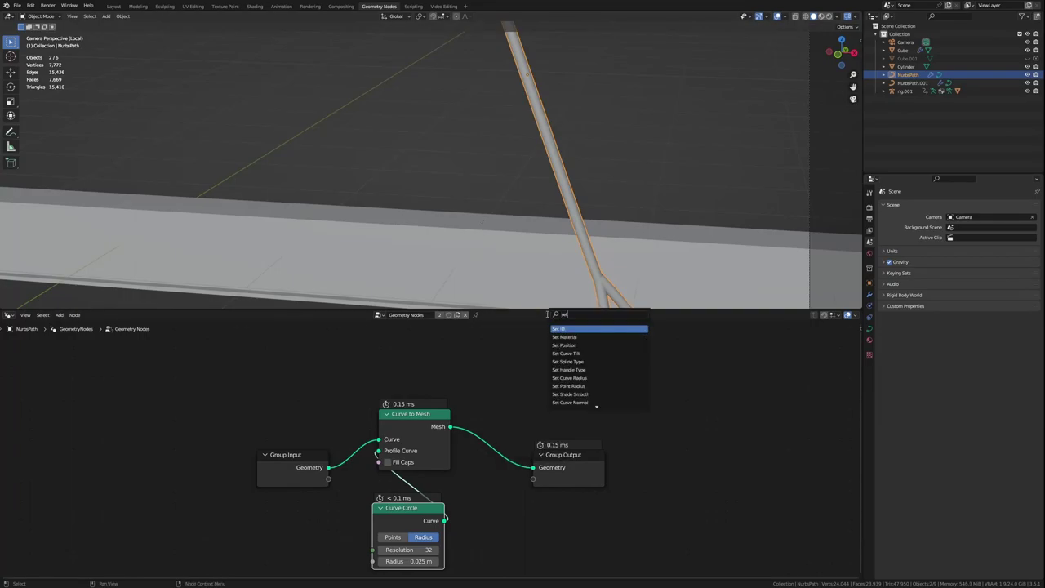
{"action": "left_click", "coordinate": [830, 18]}
{"action": "left_click", "coordinate": [868, 354]}
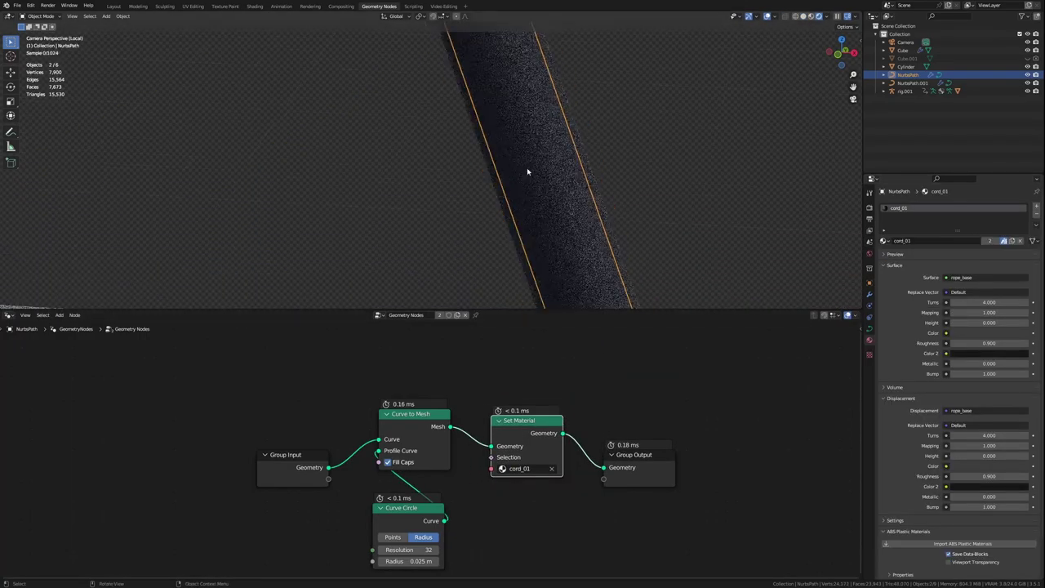
Duplicate the two ropes and move the copies into a new Backup collection
{"action": "key", "text": "shift+d"}
{"action": "key", "text": "m"}
{"action": "left_click", "coordinate": [580, 210]}
{"action": "type", "text": "Bac"}
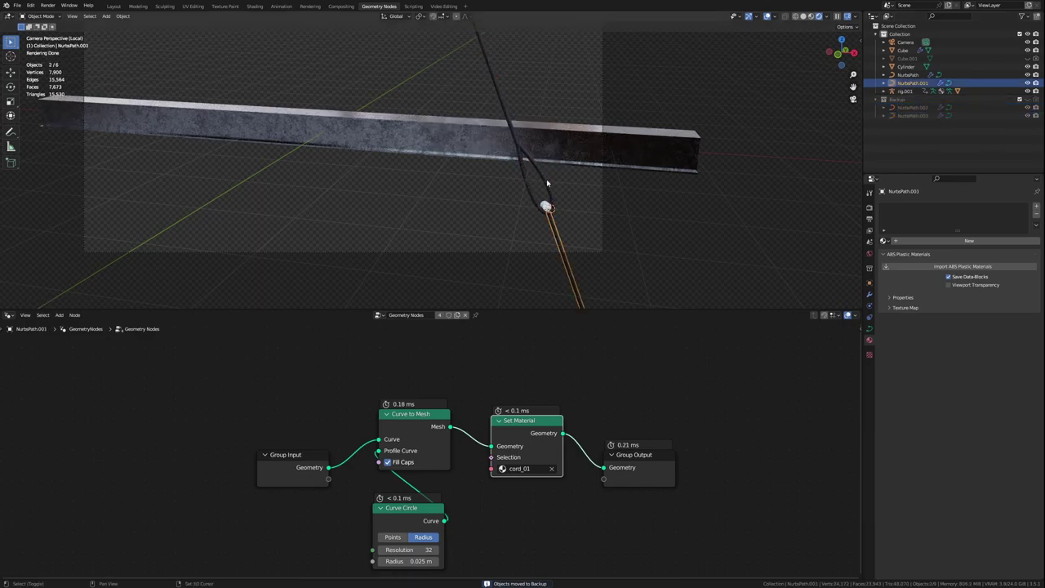
{"action": "left_click", "coordinate": [547, 183]}
{"action": "right_click", "coordinate": [547, 183]}
{"action": "scroll", "coordinate": [547, 182], "scroll_direction": "up", "scroll_amount": 3}
{"action": "left_click", "coordinate": [537, 210]}
Insert a Set Position node before Set Material in the cord's node tree
{"action": "left_click", "coordinate": [560, 299]}
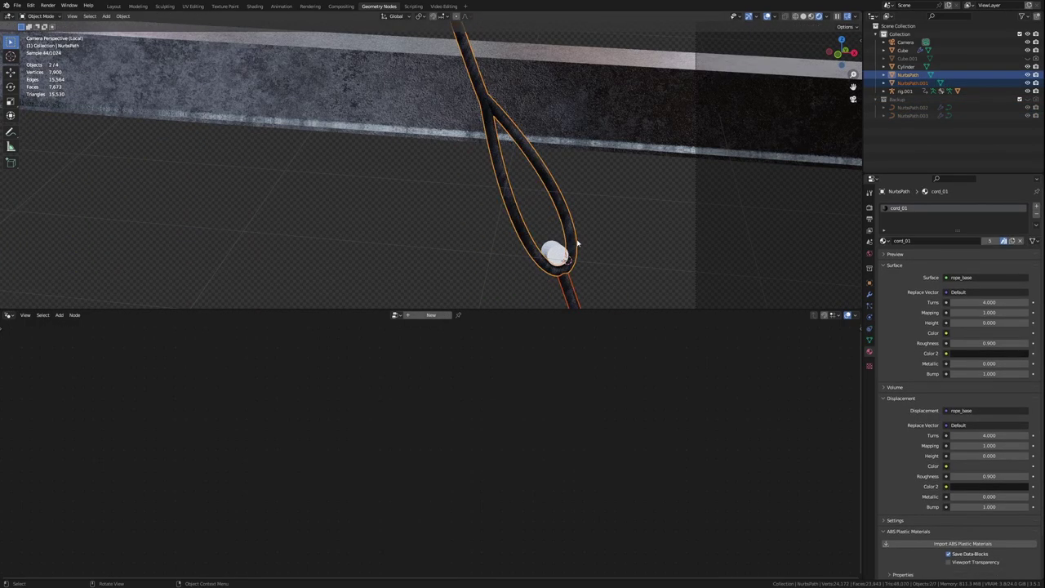
{"action": "scroll", "coordinate": [577, 243], "scroll_direction": "up", "scroll_amount": 4}
{"action": "scroll", "coordinate": [549, 233], "scroll_direction": "down", "scroll_amount": 3}
{"action": "key", "text": "Tab"}
{"action": "left_click", "coordinate": [545, 262]}
{"action": "key", "text": "Tab"}
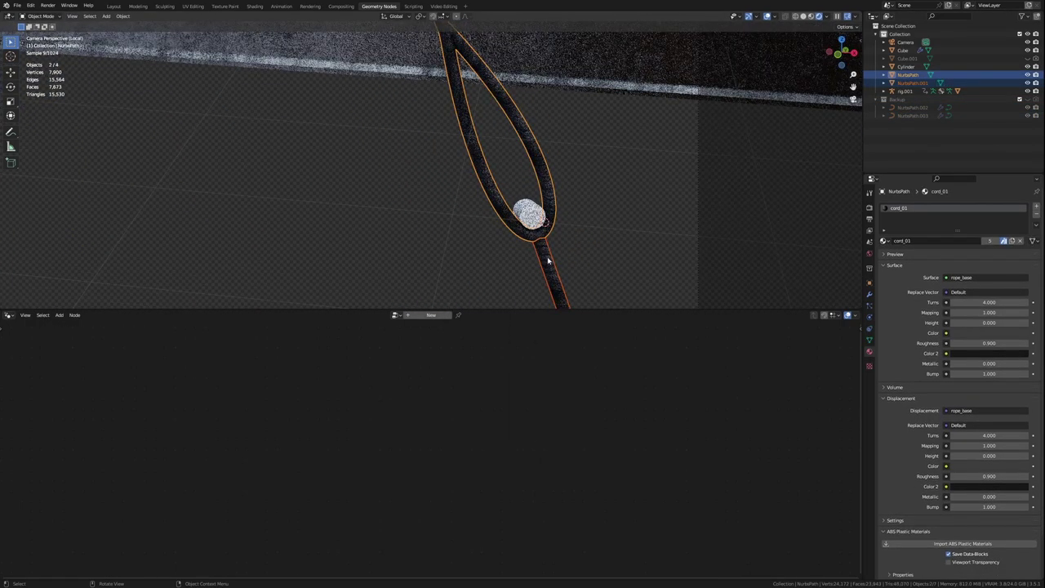
{"action": "scroll", "coordinate": [522, 180], "scroll_direction": "up", "scroll_amount": 3}
{"action": "key", "text": "shift+a"}
{"action": "type", "text": "set pos"}
{"action": "key", "text": "Return"}
{"action": "left_click", "coordinate": [490, 400]}
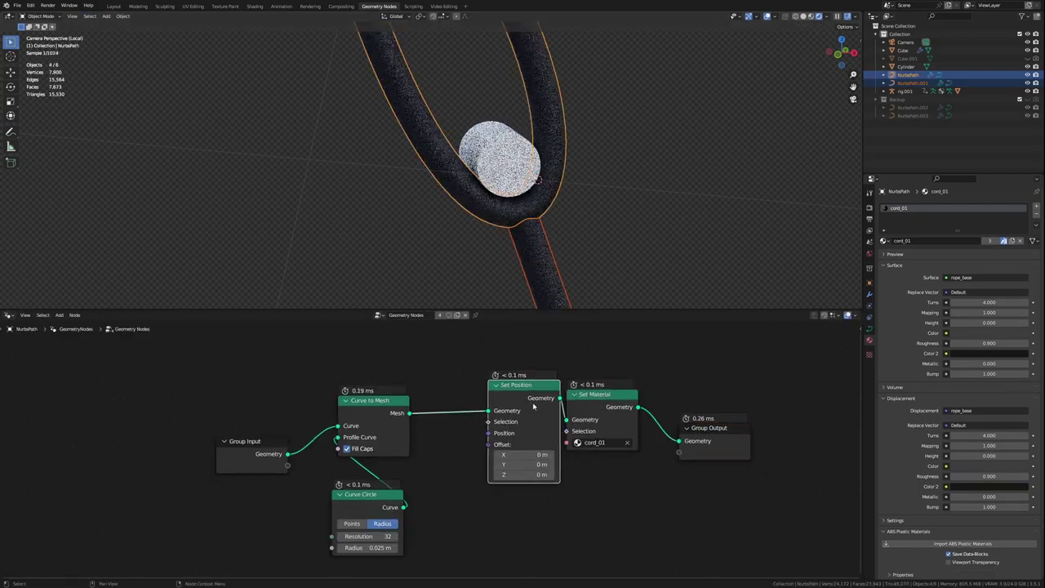
Drive Set Position's Offset with a Mix of Position and a Vector Math Multiply node
{"action": "left_click", "coordinate": [553, 506]}
{"action": "left_click_drag", "start_coordinate": [563, 528], "coordinate": [441, 498]}
{"action": "type", "text": "po"}
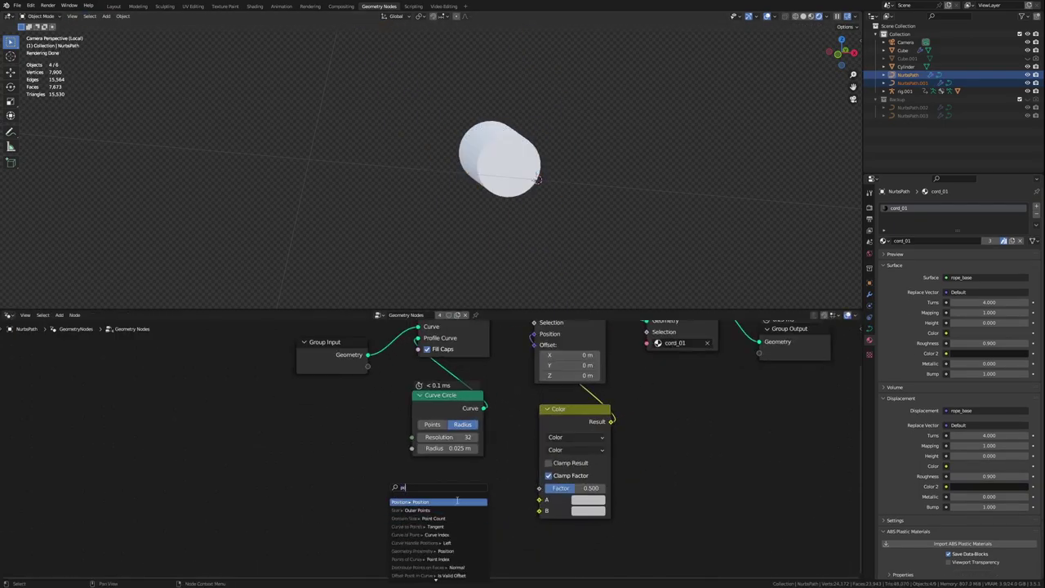
{"action": "key", "text": "Return"}
{"action": "mouse_move", "coordinate": [563, 517]}
{"action": "left_mouse_down"}
{"action": "mouse_move", "coordinate": [320, 463]}
{"action": "mouse_move", "coordinate": [303, 429]}
{"action": "left_mouse_up"}
{"action": "left_click", "coordinate": [299, 479]}
{"action": "left_click", "coordinate": [327, 457]}
{"action": "left_click", "coordinate": [292, 471]}
Chain UV Unwrap through Pack UV Islands into the Multiply node
{"action": "key", "text": "Return"}
{"action": "type", "text": "uv unwrap"}
{"action": "key", "text": "Return"}
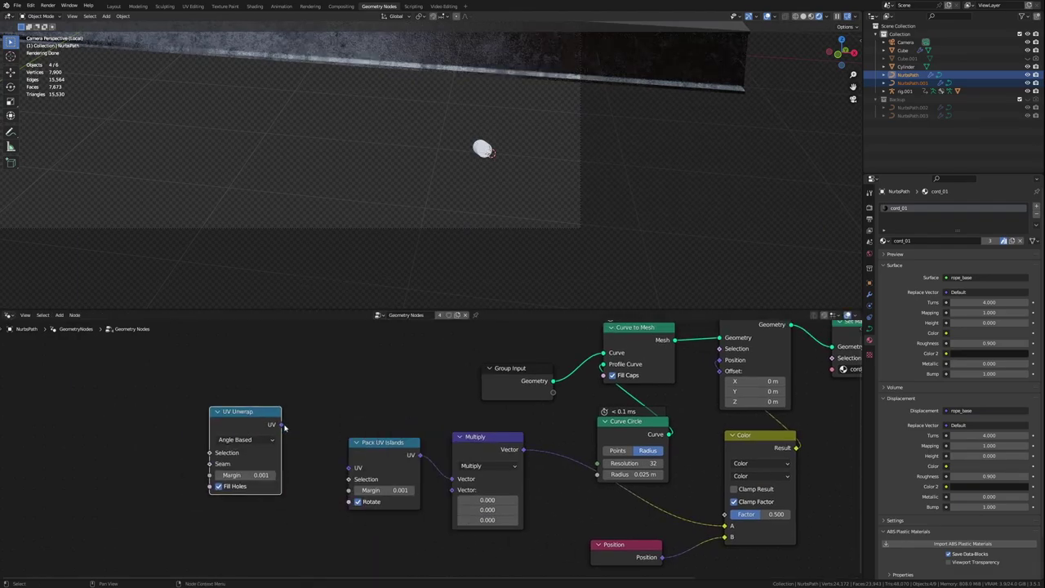
{"action": "middle_click_drag", "start_coordinate": [602, 245], "coordinate": [469, 164]}
{"action": "middle_click_drag", "start_coordinate": [245, 391], "coordinate": [195, 426]}
Place a Split Edges node between Curve to Mesh and Set Position
{"action": "key", "text": "shift+a"}
{"action": "type", "text": "split edges"}
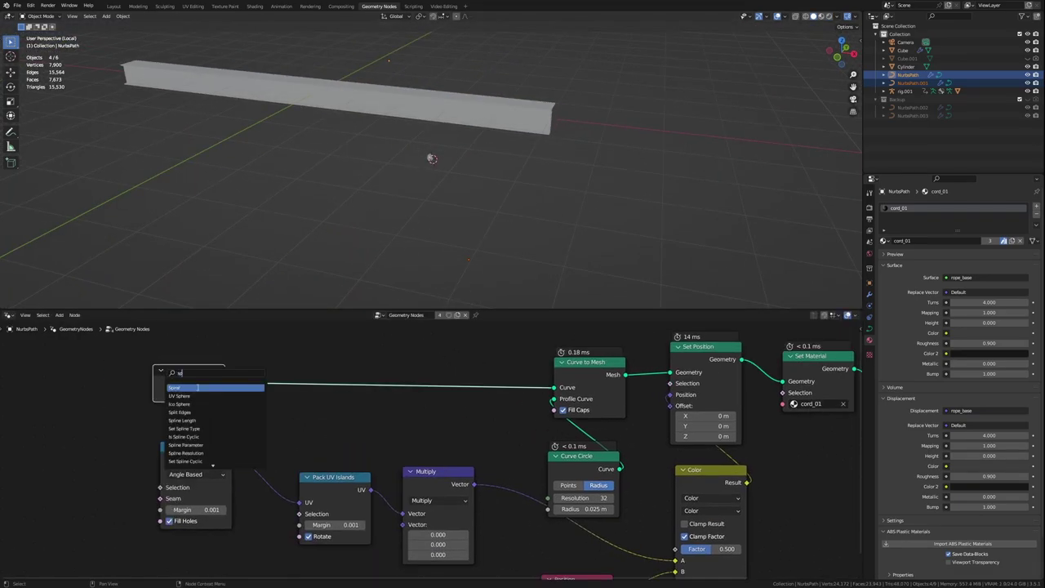
{"action": "key", "text": "Return"}
{"action": "left_click", "coordinate": [365, 385]}
{"action": "left_click_drag", "start_coordinate": [431, 378], "coordinate": [670, 354]}
{"action": "key", "text": "Home"}
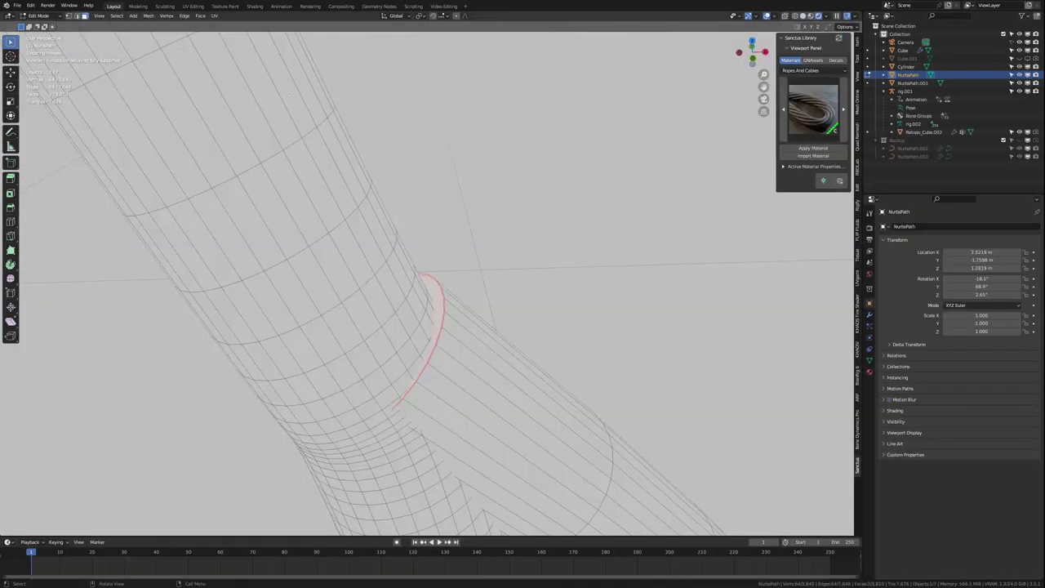
Unwrap the rope's UVs and apply the Sanctus Metals Old Steel 01 material to it
{"action": "key", "text": "u"}
{"action": "left_click", "coordinate": [304, 75]}
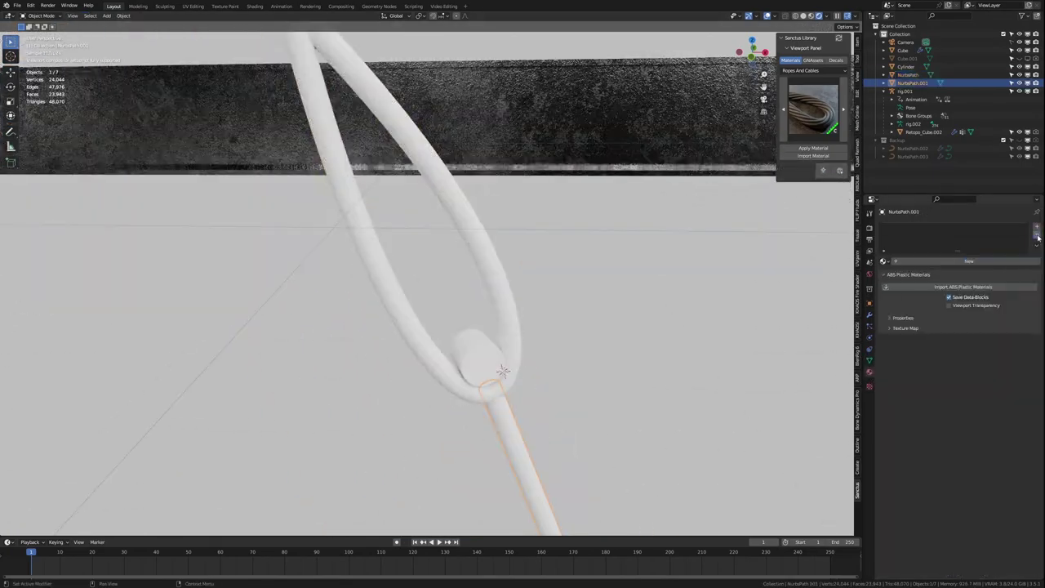
{"action": "left_click", "coordinate": [812, 70]}
{"action": "left_click", "coordinate": [790, 152]}
{"action": "left_click", "coordinate": [812, 106]}
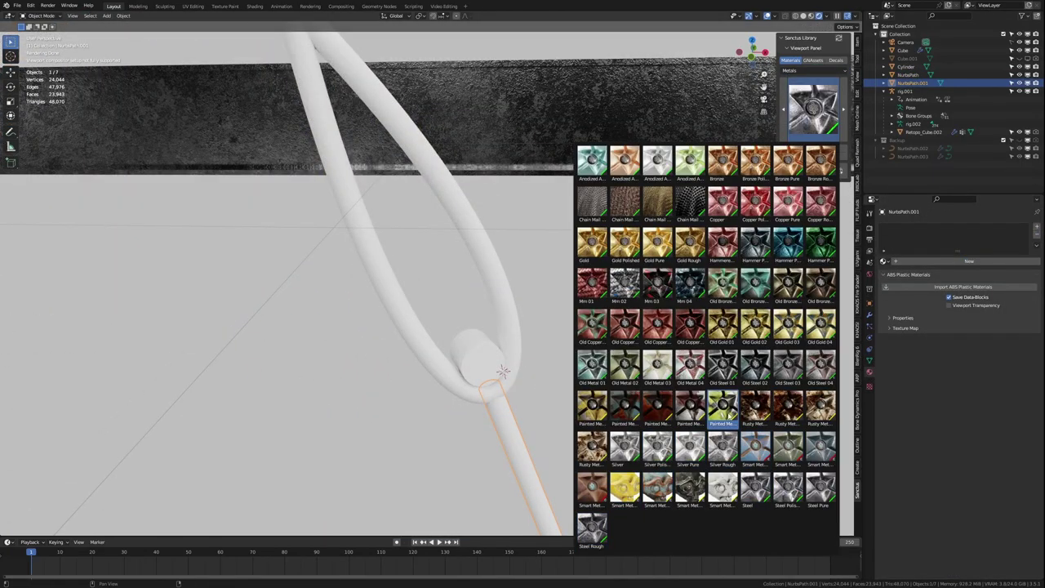
{"action": "left_click", "coordinate": [723, 367]}
{"action": "left_click", "coordinate": [573, 433]}
{"action": "left_click", "coordinate": [812, 148]}
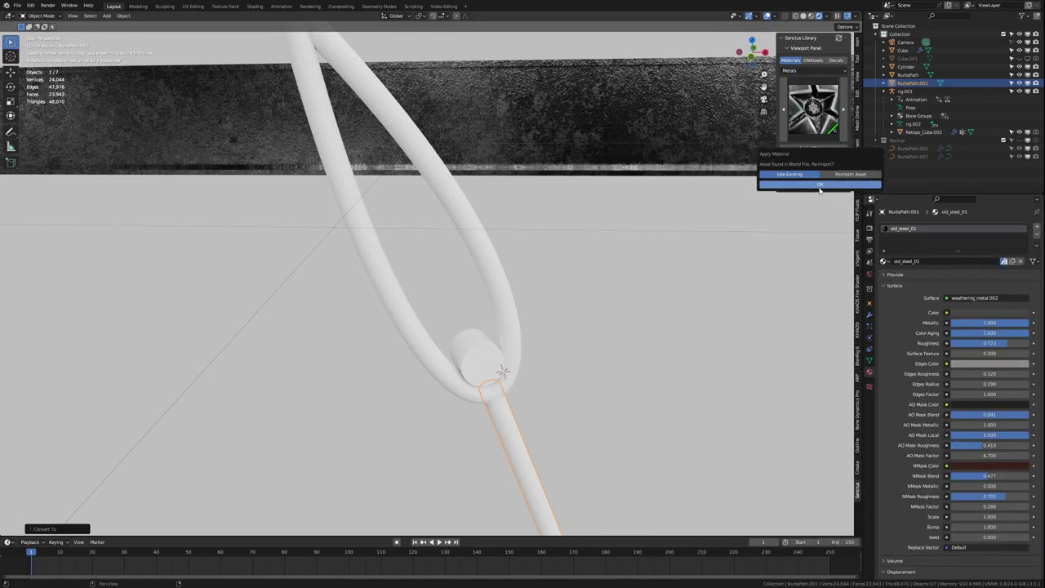
Link the steel material to the other rope pieces, smooth-shade the cylinder, apply its transforms, and save
{"action": "middle_click_drag", "start_coordinate": [574, 395], "coordinate": [482, 279]}
{"action": "left_click", "coordinate": [465, 398]}
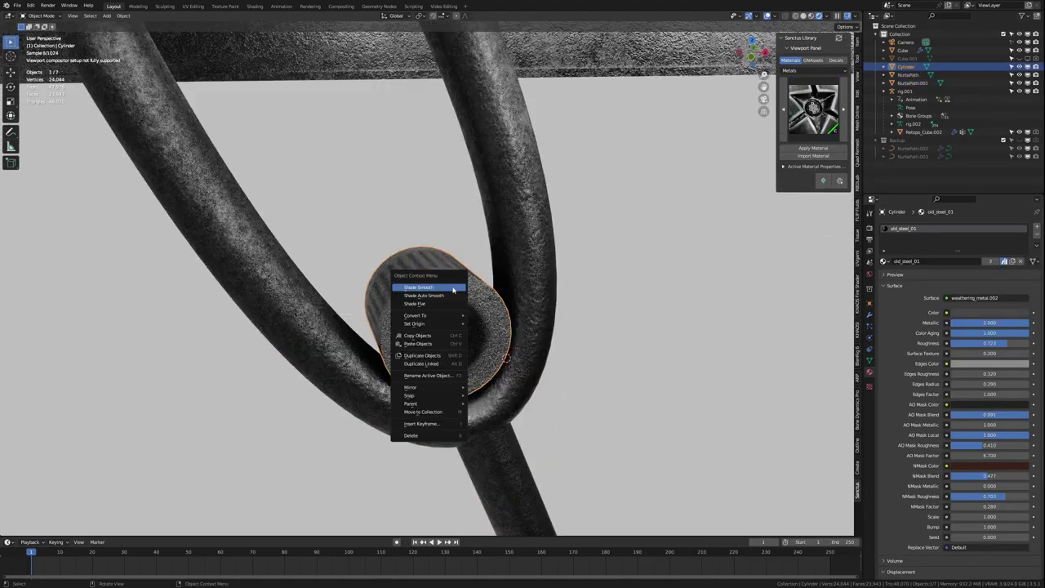
{"action": "left_click", "coordinate": [418, 287]}
{"action": "left_click", "coordinate": [868, 314]}
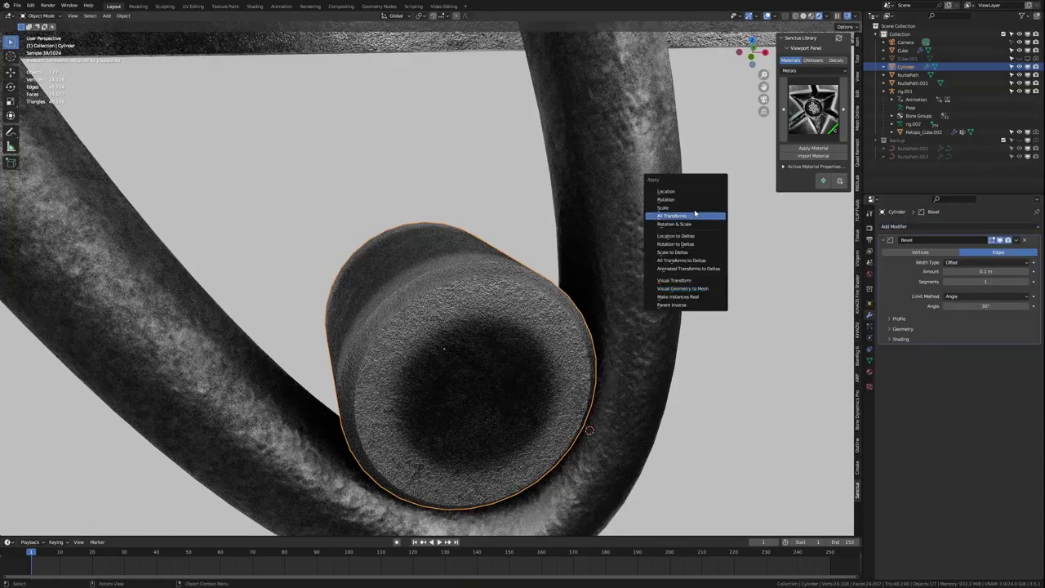
{"action": "left_click", "coordinate": [694, 213]}
{"action": "key", "text": "KP_0"}
{"action": "key", "text": "ctrl+s"}
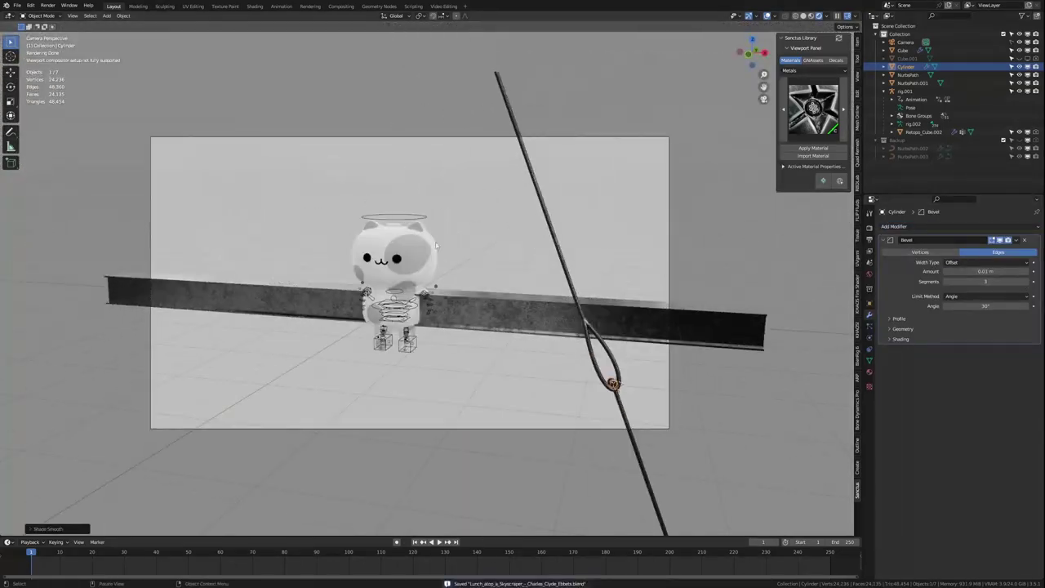
{"action": "scroll", "coordinate": [437, 245], "scroll_direction": "up", "scroll_amount": 2}
Move NurbsPath.004 into the main collection and delete its extra curve points
{"action": "left_click", "coordinate": [1022, 152]}
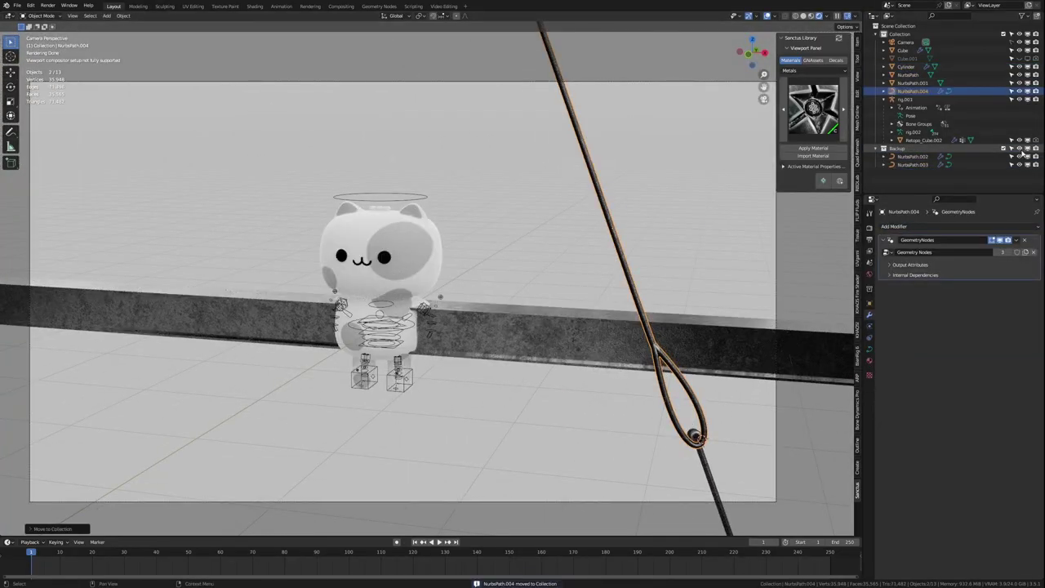
{"action": "key", "text": "z"}
{"action": "scroll", "coordinate": [555, 173], "scroll_direction": "down", "scroll_amount": 2}
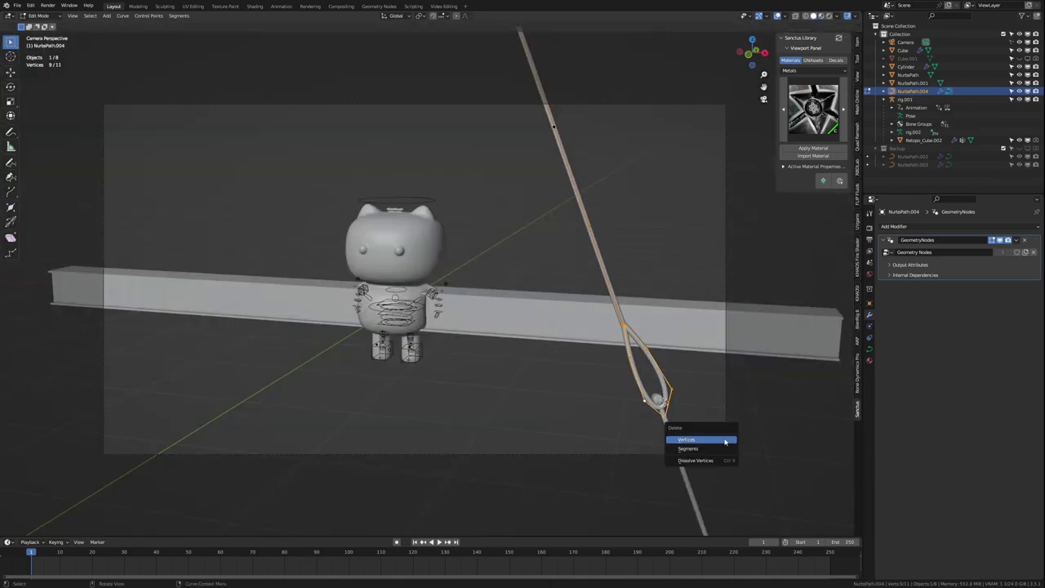
{"action": "left_click", "coordinate": [724, 441]}
{"action": "scroll", "coordinate": [597, 209], "scroll_direction": "down", "scroll_amount": 1}
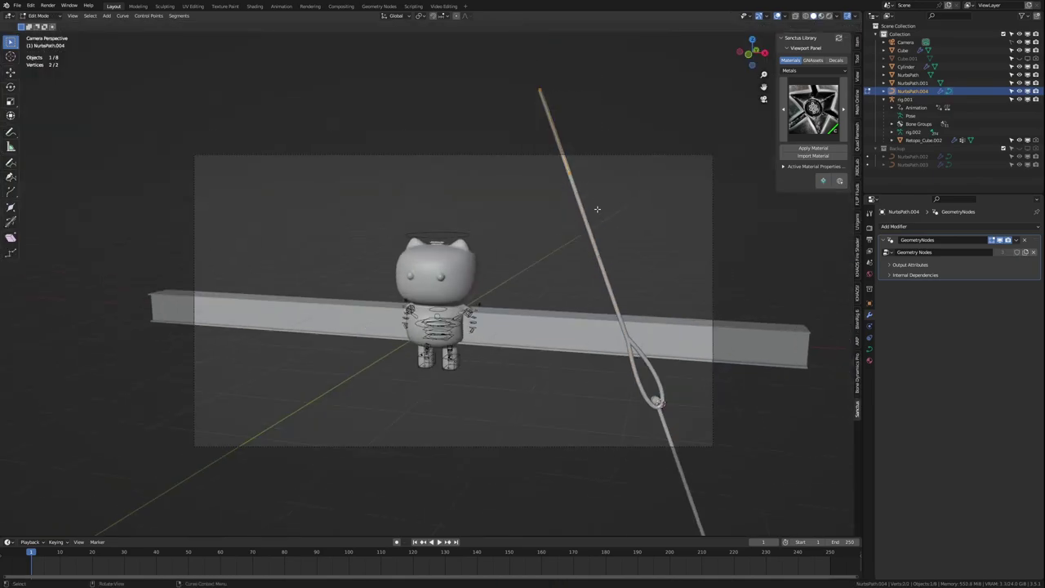
{"action": "left_click", "coordinate": [644, 370]}
{"action": "scroll", "coordinate": [644, 369], "scroll_direction": "up", "scroll_amount": 1}
{"action": "left_click", "coordinate": [604, 239]}
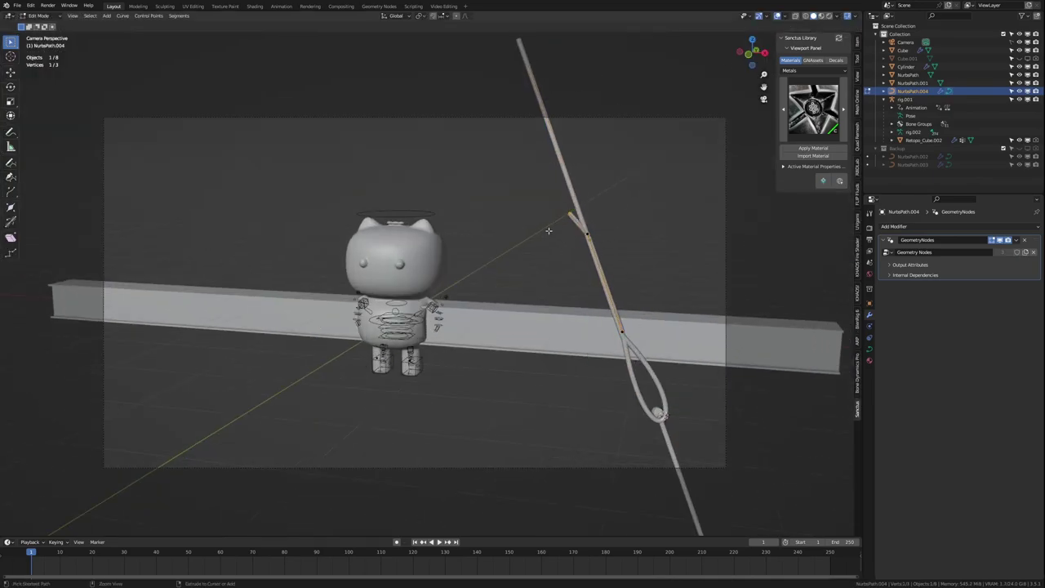
{"action": "key", "text": "Tab"}
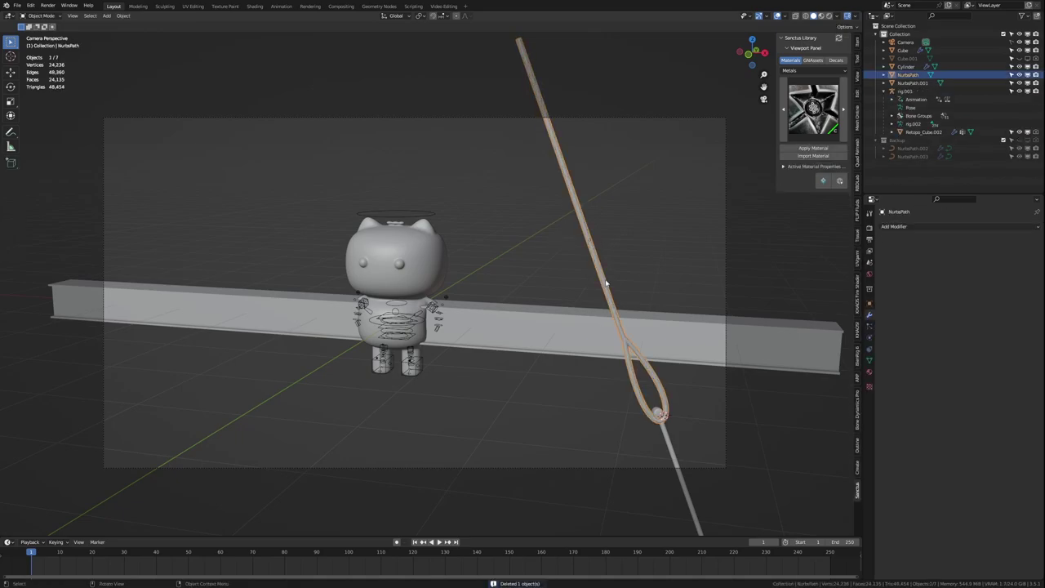
Add a new path curve, set its X rotation and move its points beside the loop
{"action": "key", "text": "shift+a"}
{"action": "left_click", "coordinate": [645, 424]}
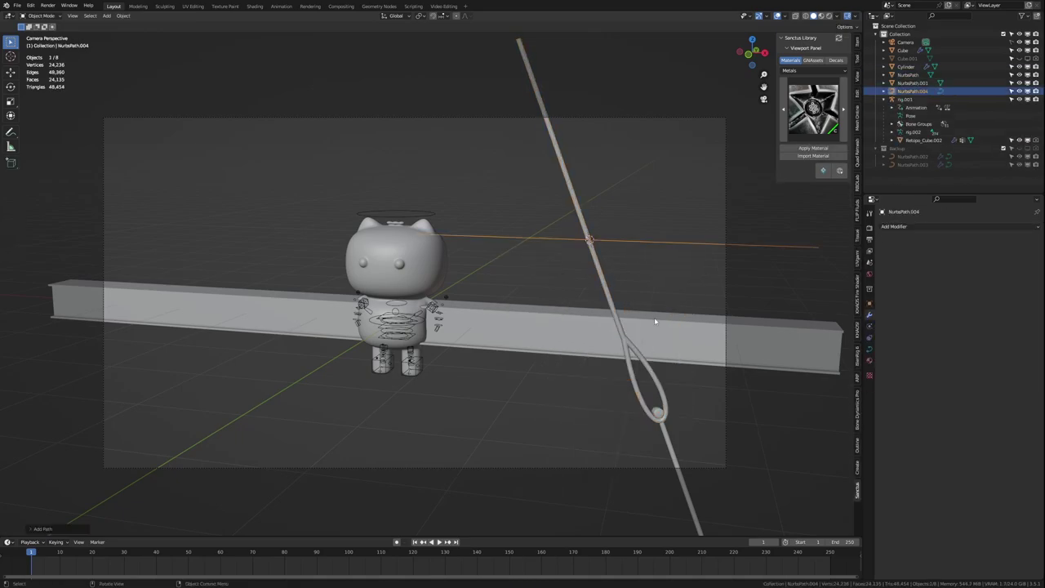
{"action": "left_click", "coordinate": [677, 242]}
{"action": "left_click", "coordinate": [992, 278]}
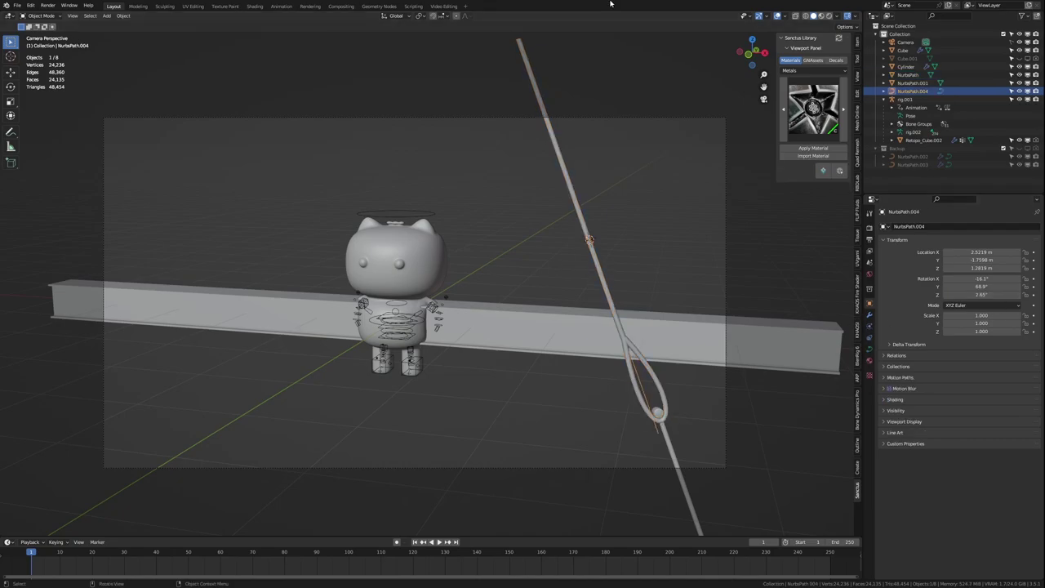
{"action": "scroll", "coordinate": [686, 465], "scroll_direction": "up", "scroll_amount": 2}
{"action": "left_click", "coordinate": [682, 466], "text": "shift"}
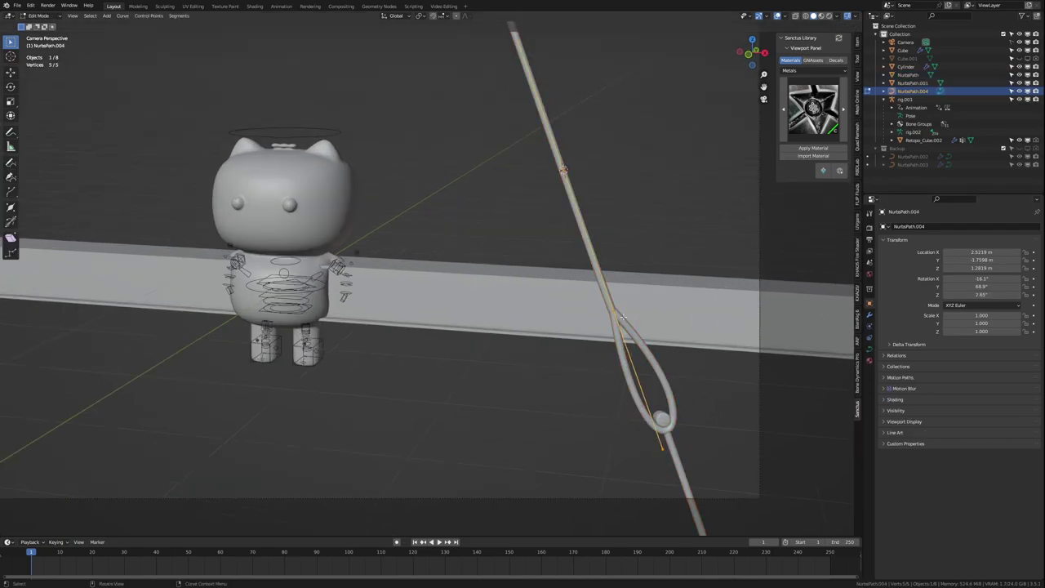
{"action": "scroll", "coordinate": [622, 317], "scroll_direction": "down", "scroll_amount": 3}
{"action": "key", "text": "g"}
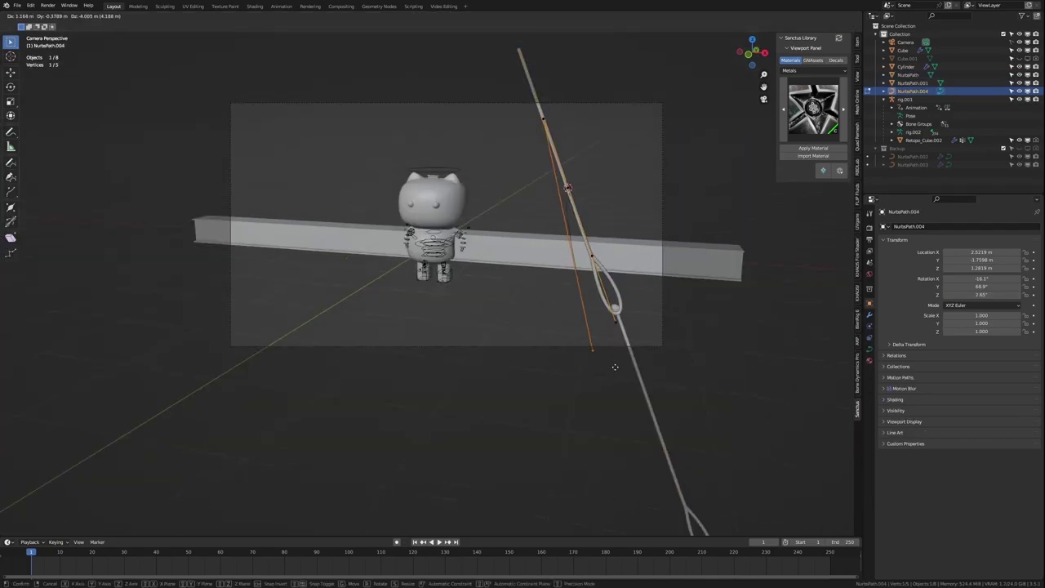
{"action": "left_click", "coordinate": [615, 367]}
Link the rope's data to the new strand with Link/Transfer Data
{"action": "scroll", "coordinate": [588, 261], "scroll_direction": "up", "scroll_amount": 2}
{"action": "scroll", "coordinate": [553, 151], "scroll_direction": "down", "scroll_amount": 1}
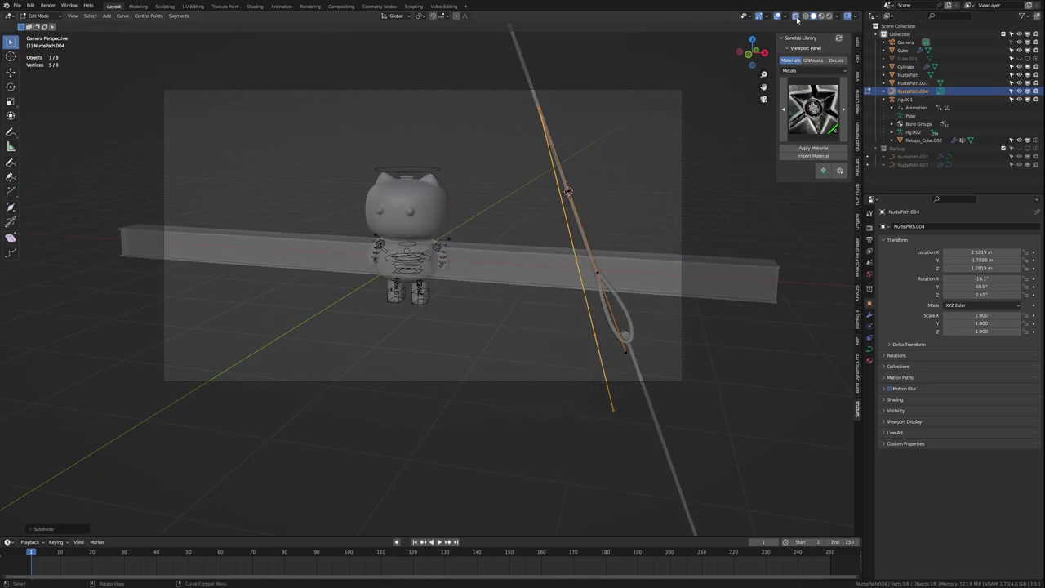
{"action": "scroll", "coordinate": [544, 270], "scroll_direction": "up", "scroll_amount": 2}
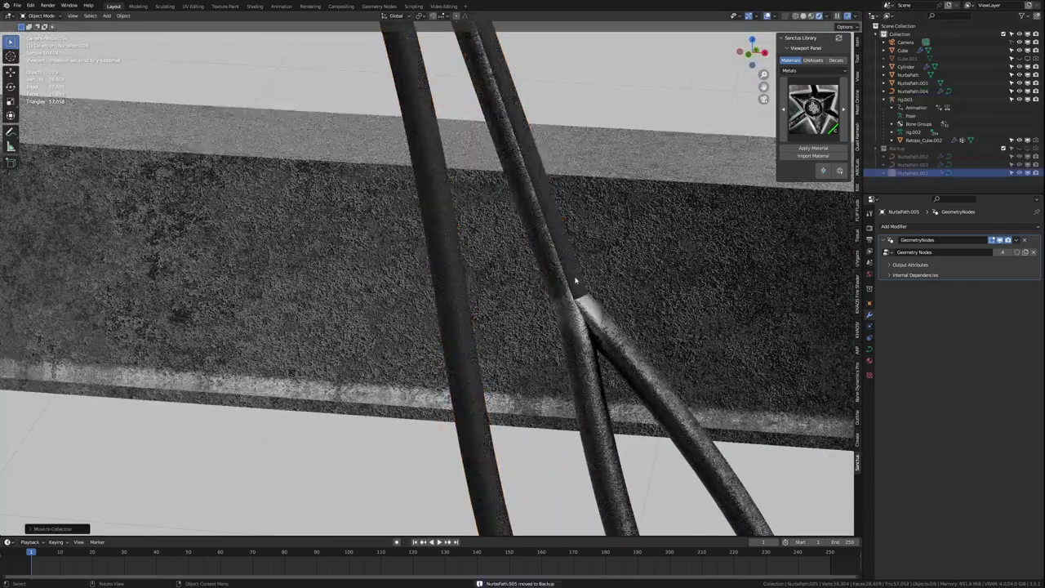
{"action": "key", "text": "ctrl+l"}
{"action": "left_click", "coordinate": [457, 361]}
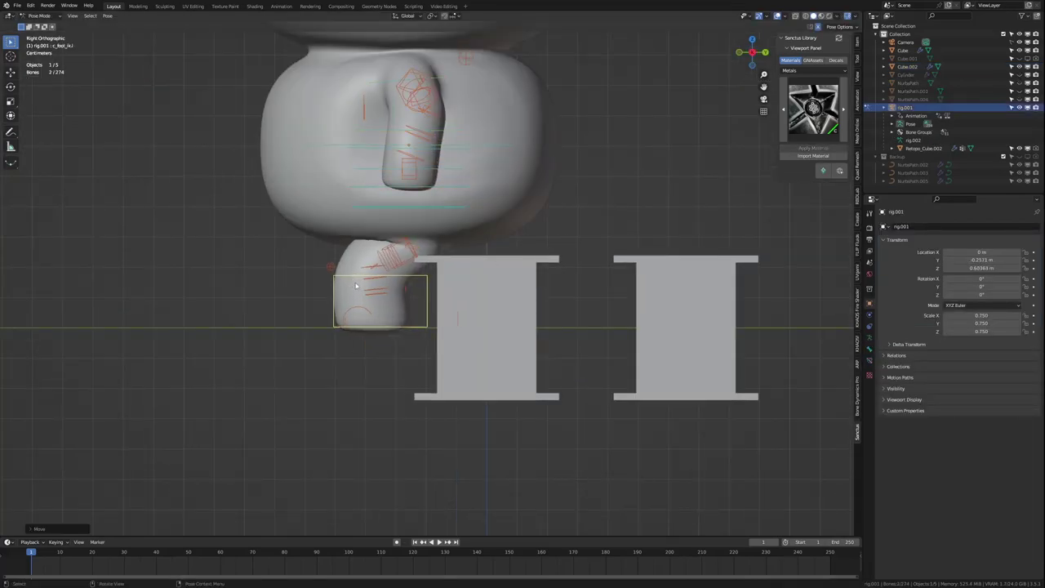
Select the rig's c_traj and c_foot_ik bones and move the cat's foot onto the steel beam
{"action": "key", "text": "g"}
{"action": "left_click", "coordinate": [466, 233]}
{"action": "left_click", "coordinate": [416, 276]}
{"action": "scroll", "coordinate": [416, 276], "scroll_direction": "up", "scroll_amount": 4}
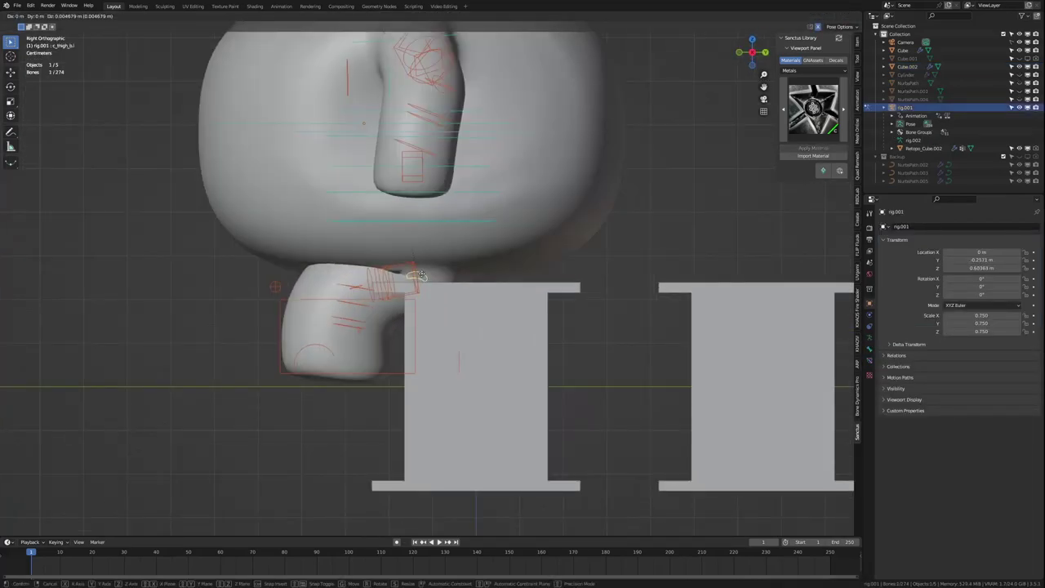
{"action": "left_click", "coordinate": [493, 218]}
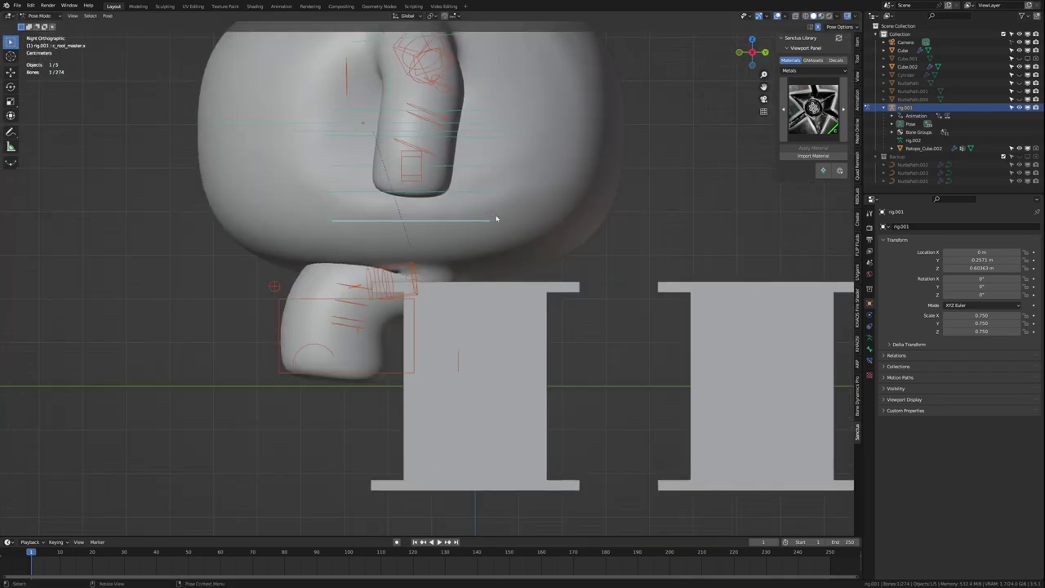
{"action": "left_click", "coordinate": [351, 335]}
{"action": "key", "text": "g"}
{"action": "left_click", "coordinate": [461, 256]}
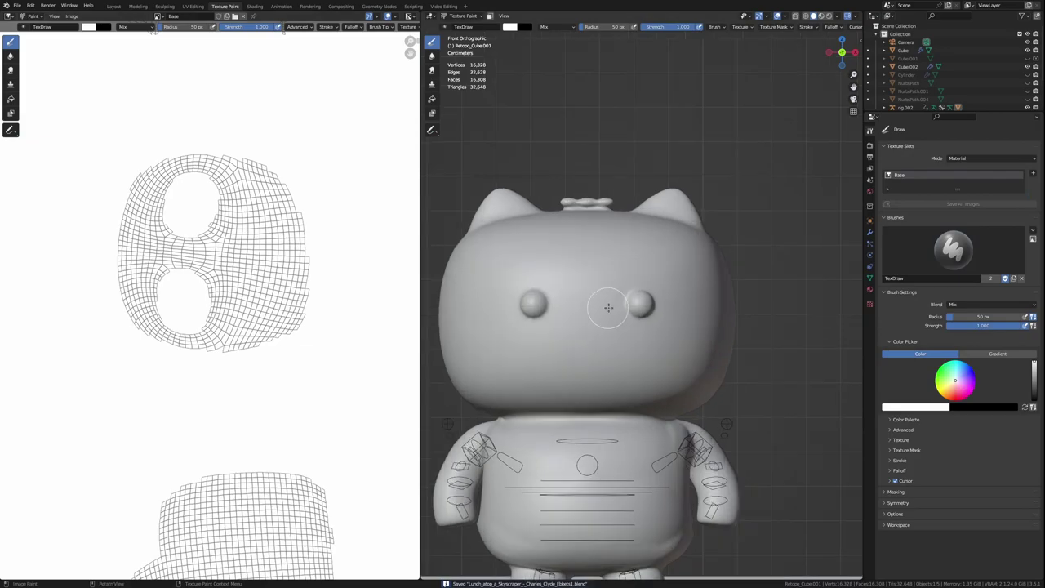
Orbit and zoom to check both painted eyes, and undo the stray mouth stroke
{"action": "middle_click_drag", "start_coordinate": [646, 304], "coordinate": [645, 306]}
{"action": "scroll", "coordinate": [621, 298], "scroll_direction": "up", "scroll_amount": 3}
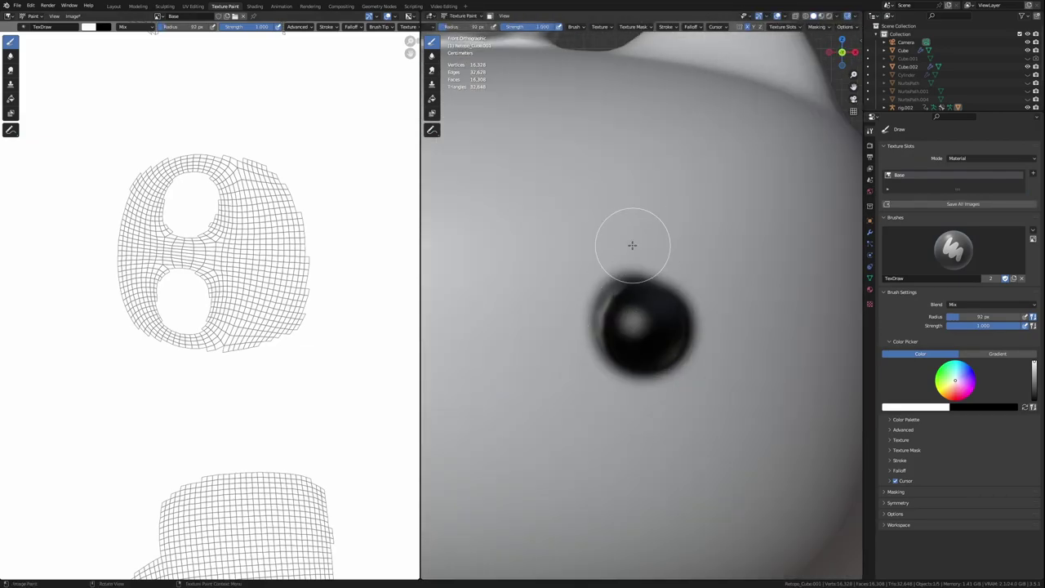
{"action": "middle_click_drag", "start_coordinate": [640, 248], "coordinate": [587, 325], "text": "ctrl"}
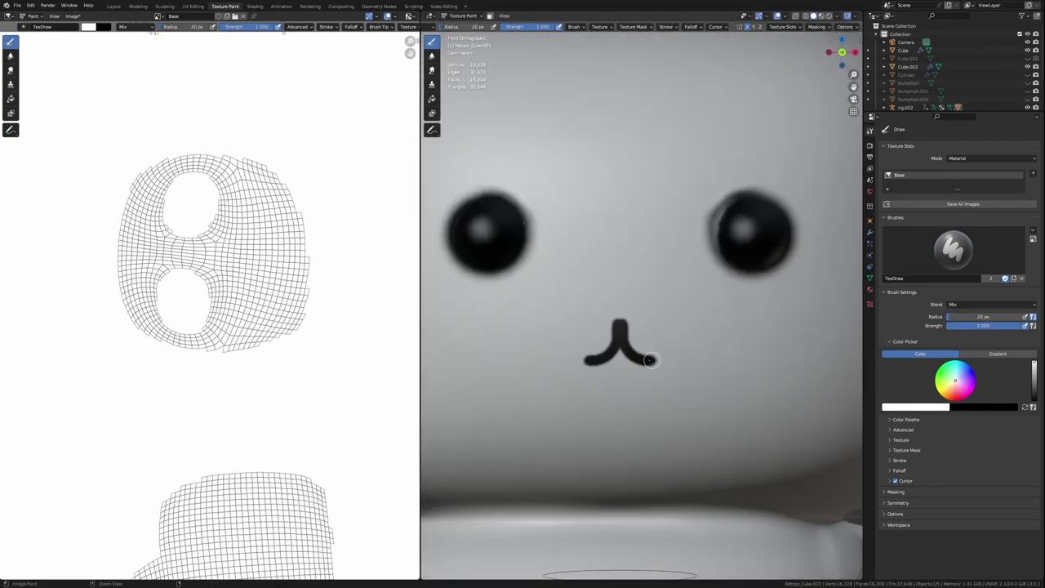
{"action": "key", "text": "ctrl+z"}
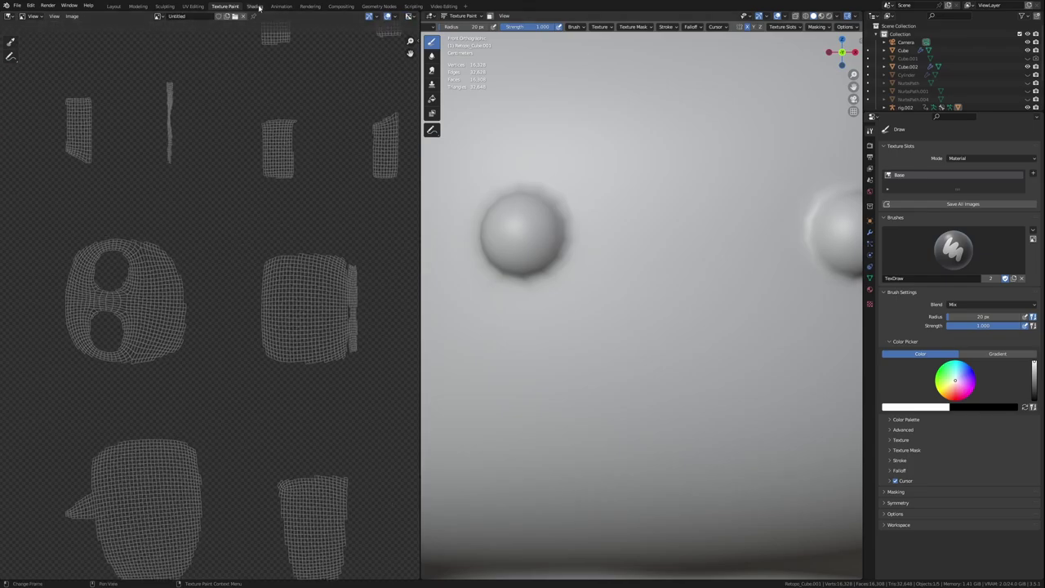
Paint white strokes and a round white eye dab onto the cat's head BASE texture
{"action": "key", "text": "ctrl+Page_Up"}
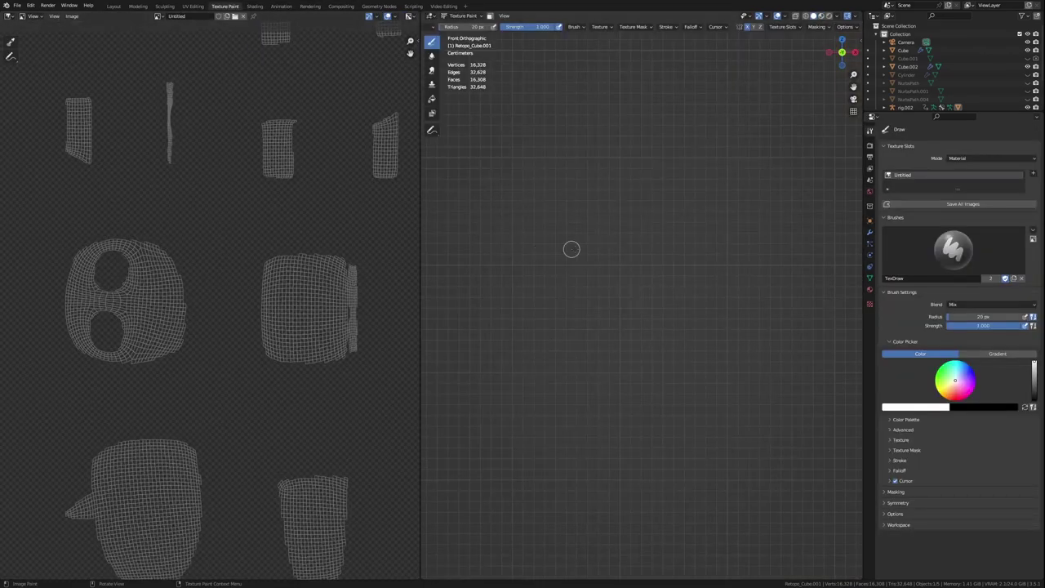
{"action": "scroll", "coordinate": [702, 234], "scroll_direction": "up", "scroll_amount": 10}
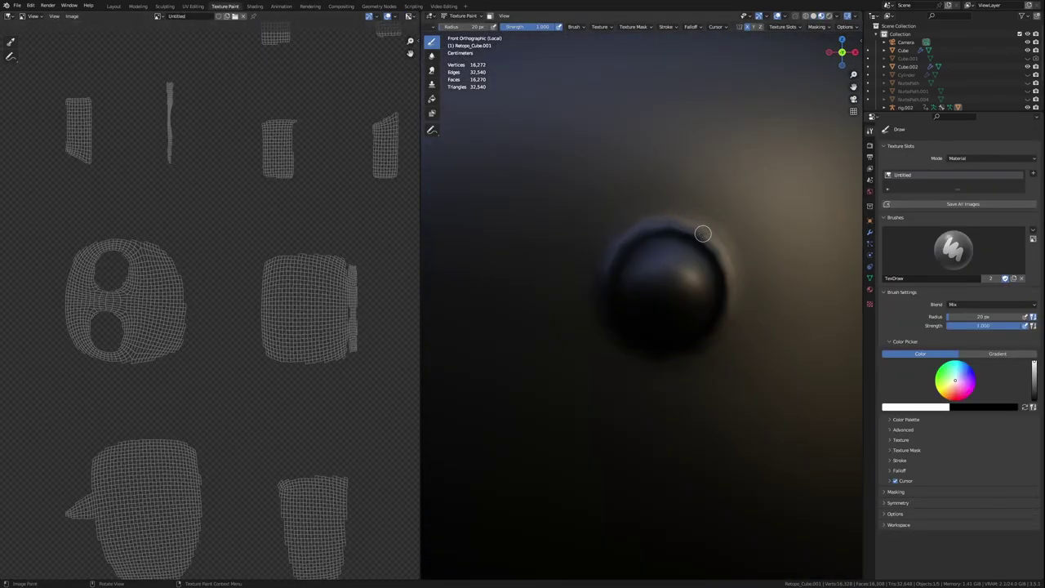
{"action": "left_click_drag", "start_coordinate": [665, 289], "coordinate": [665, 263]}
{"action": "left_click", "coordinate": [684, 285]}
{"action": "scroll", "coordinate": [651, 273], "scroll_direction": "down", "scroll_amount": 3}
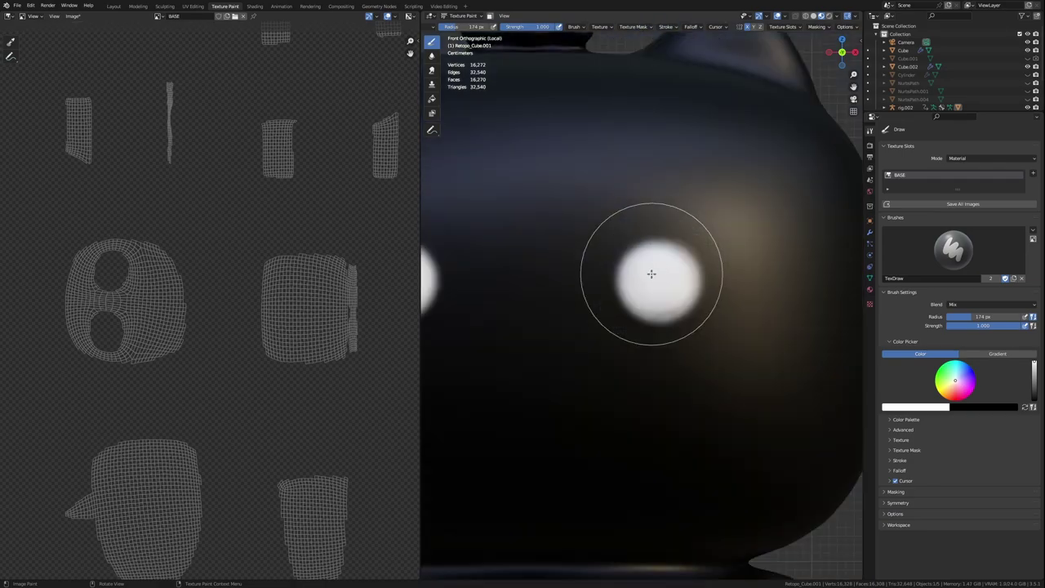
{"action": "scroll", "coordinate": [552, 330], "scroll_direction": "up", "scroll_amount": 5}
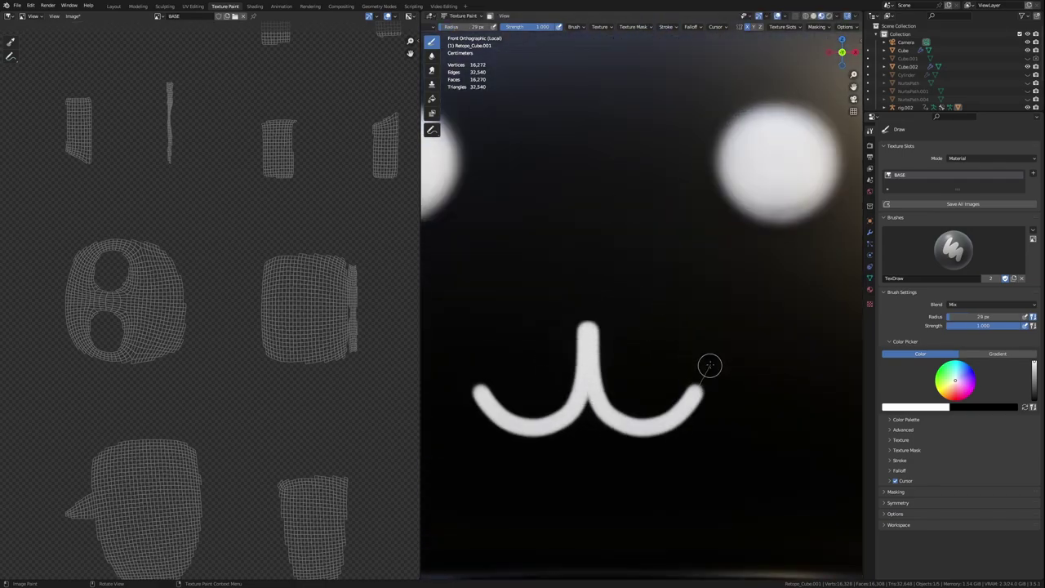
{"action": "left_click", "coordinate": [254, 6]}
Replace the default shader with an Invert after BASE, a Transparent BSDF and a Mix Shader
{"action": "key", "text": "x"}
{"action": "key", "text": "shift+a"}
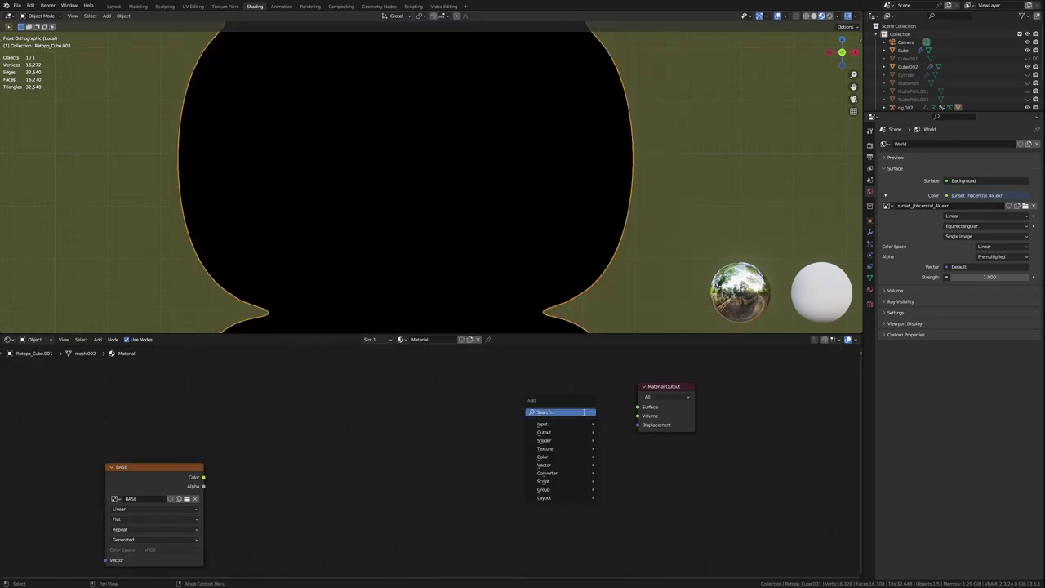
{"action": "key", "text": "Escape"}
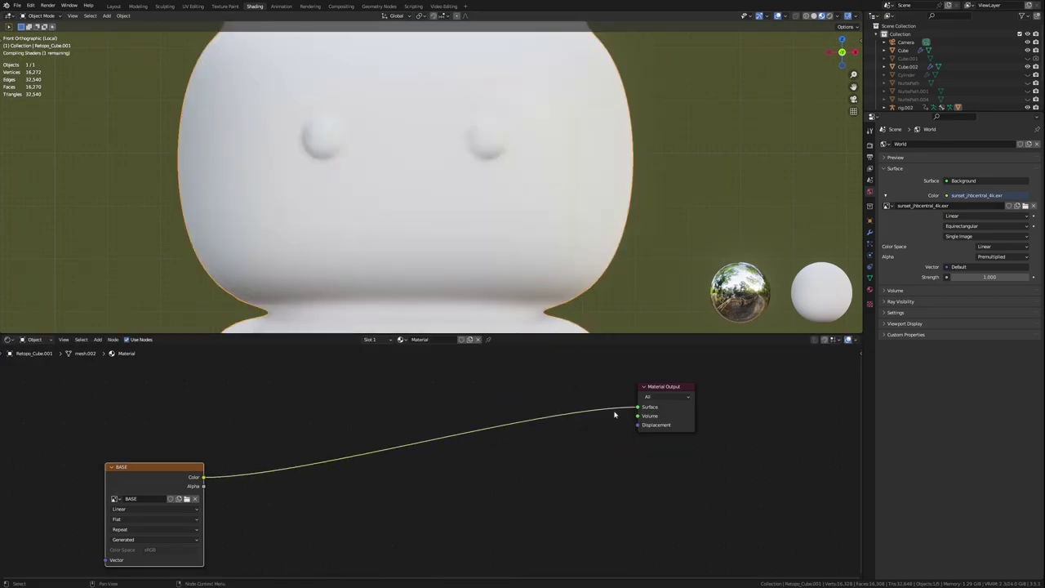
{"action": "key", "text": "shift+a"}
{"action": "key", "text": "Return"}
{"action": "left_click", "coordinate": [315, 436]}
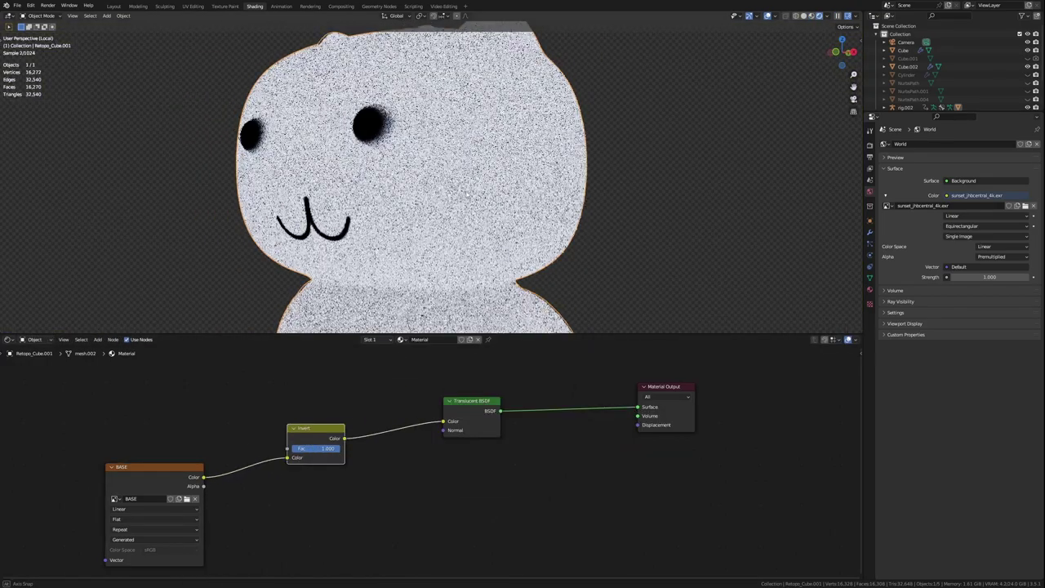
{"action": "left_click", "coordinate": [473, 408]}
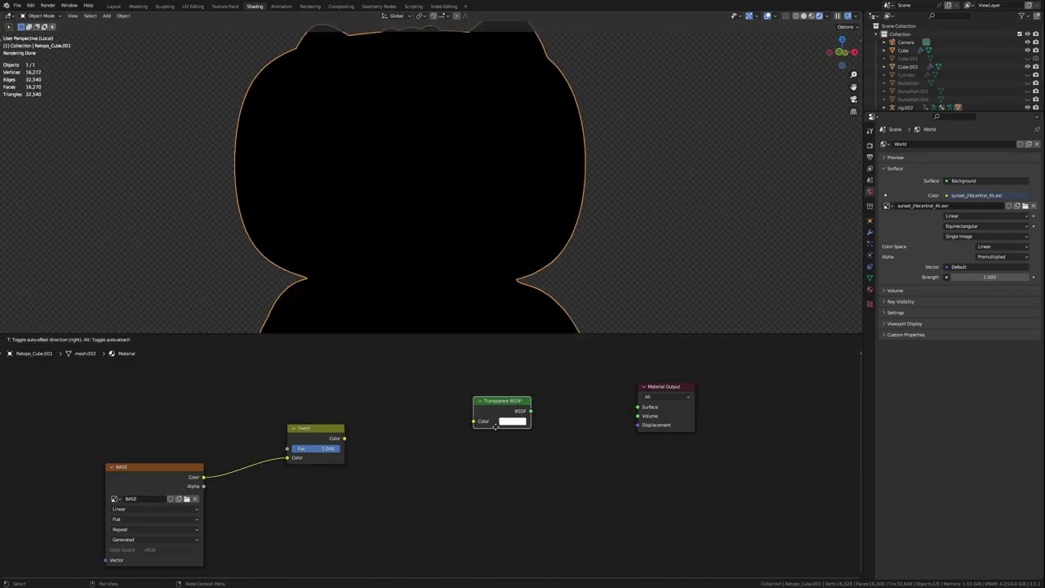
{"action": "left_click", "coordinate": [455, 460]}
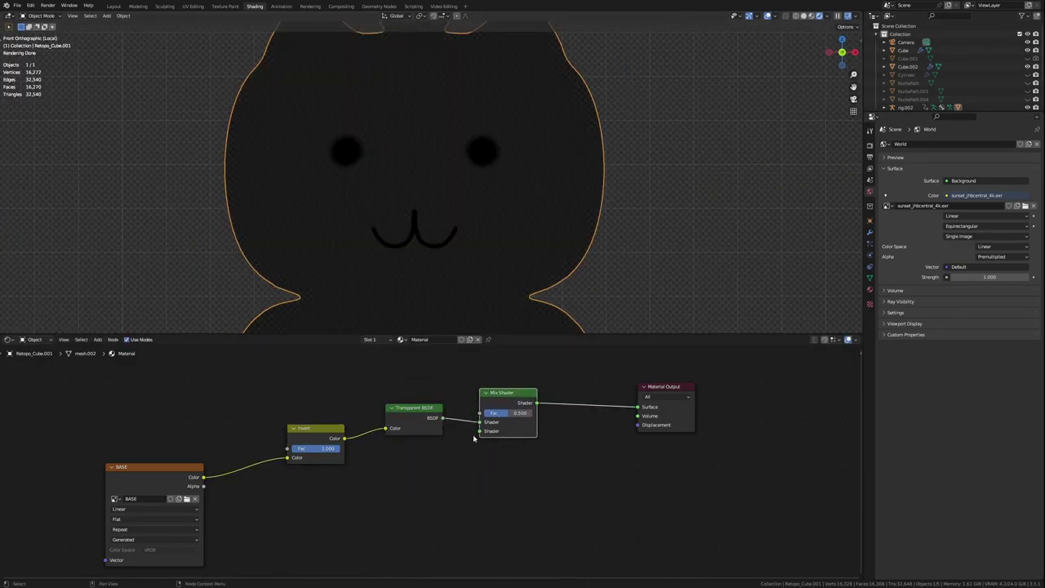
Feed a Principled BSDF with a Musgrave Texture of raised Scale into the Mix Shader, then save
{"action": "type", "text": "princ"}
{"action": "key", "text": "Return"}
{"action": "left_click", "coordinate": [506, 433]}
{"action": "left_click", "coordinate": [529, 462]}
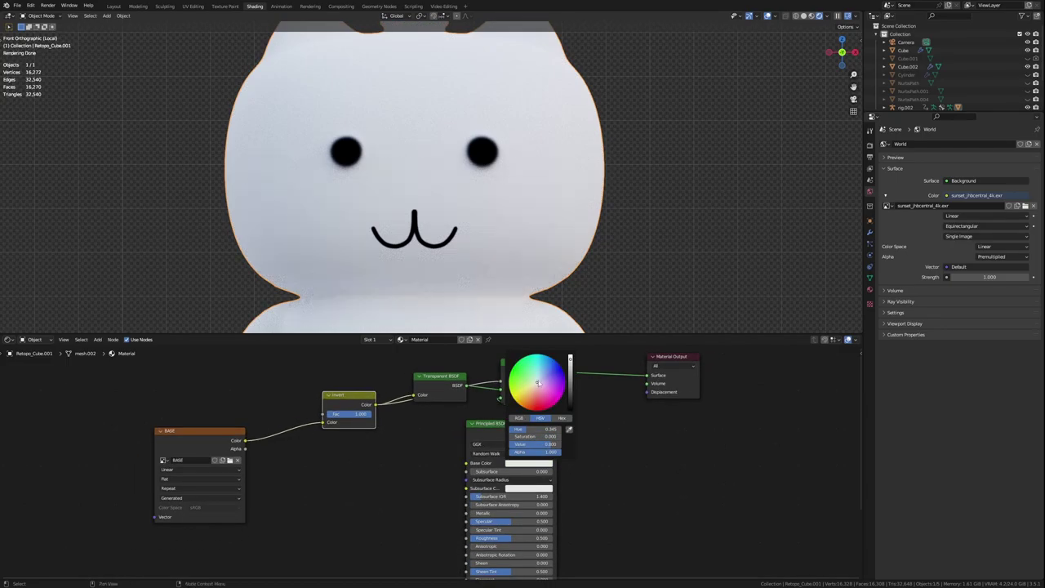
{"action": "left_click", "coordinate": [381, 500]}
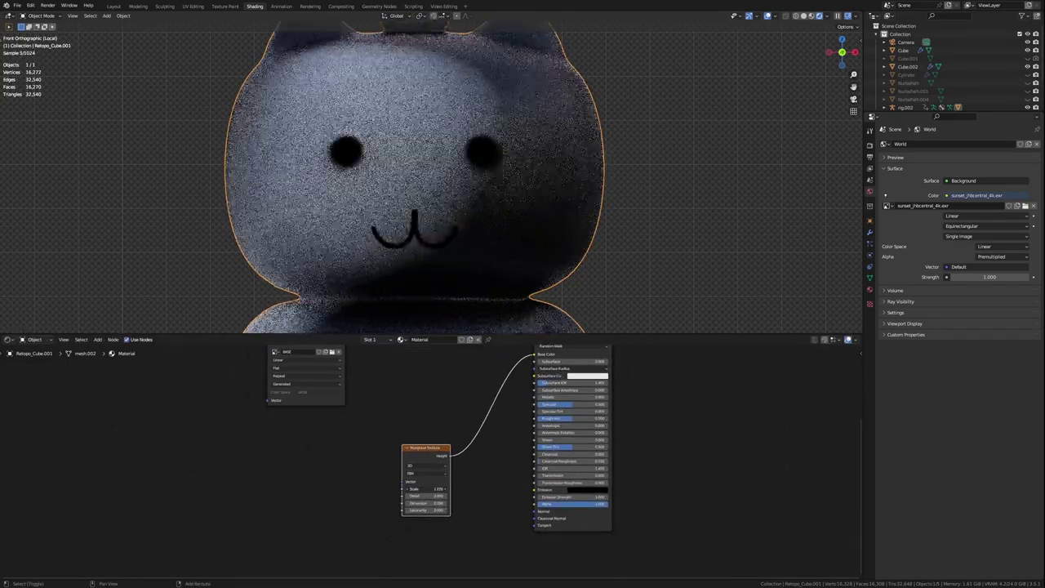
{"action": "scroll", "coordinate": [383, 171], "scroll_direction": "down", "scroll_amount": 5}
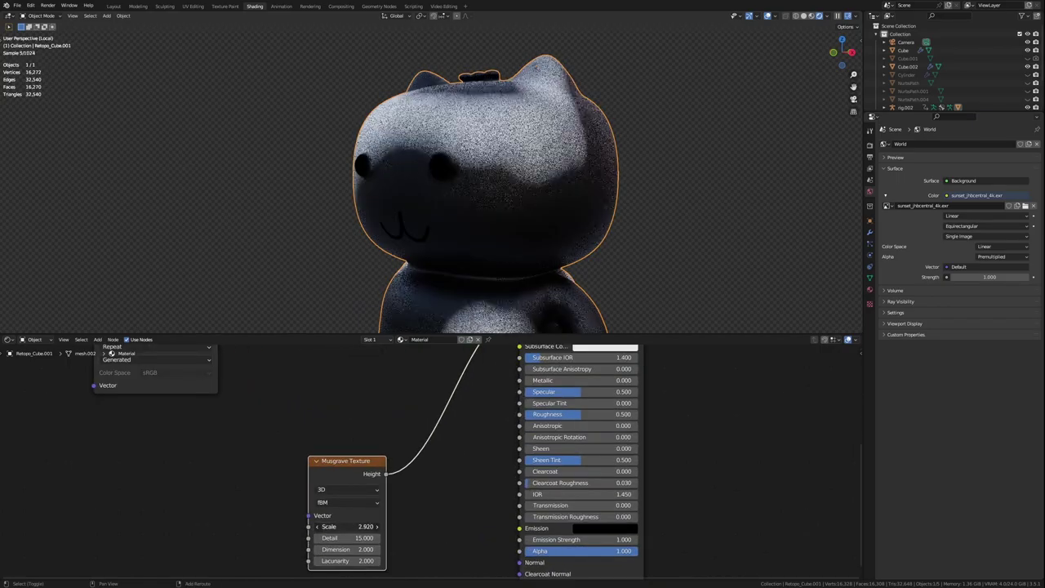
{"action": "left_click", "coordinate": [377, 527]}
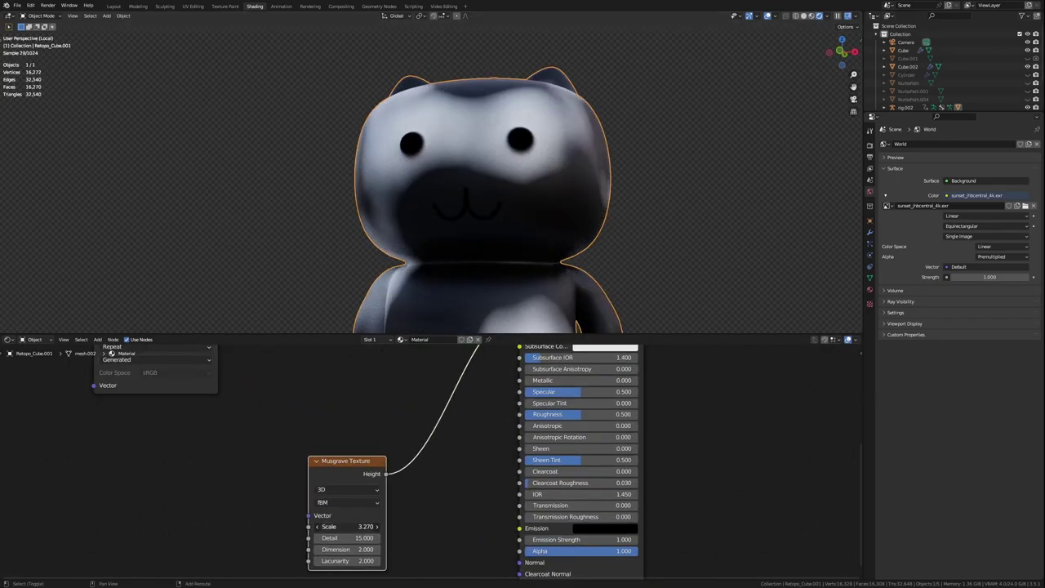
{"action": "middle_click_drag", "start_coordinate": [458, 204], "coordinate": [401, 220]}
{"action": "key", "text": "ctrl+s"}
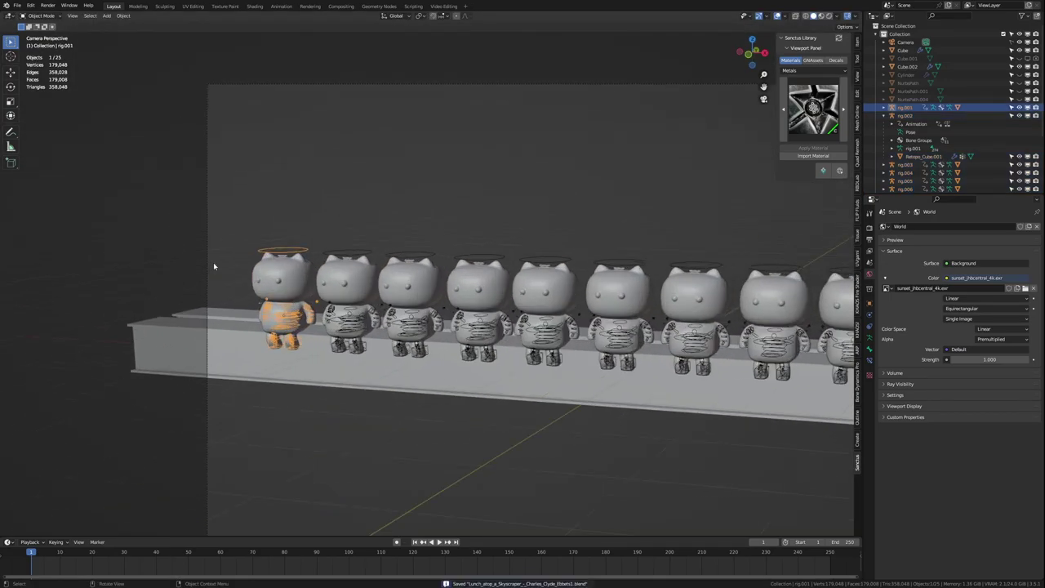
Rotate one cat's hand control bone around the global Z axis
{"action": "scroll", "coordinate": [363, 289], "scroll_direction": "up", "scroll_amount": 2}
{"action": "scroll", "coordinate": [283, 404], "scroll_direction": "up", "scroll_amount": 2}
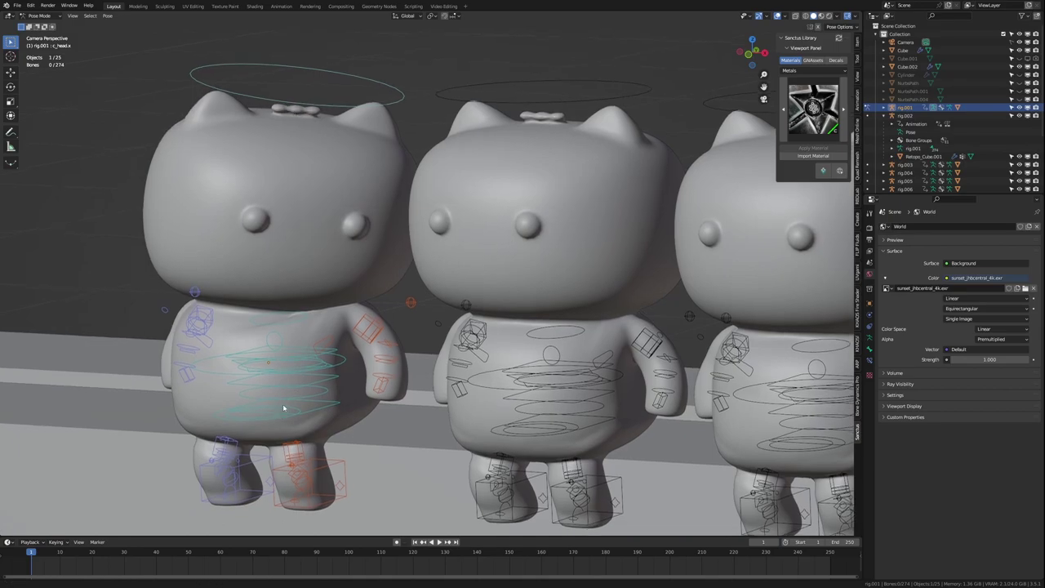
{"action": "scroll", "coordinate": [335, 430], "scroll_direction": "up", "scroll_amount": 2}
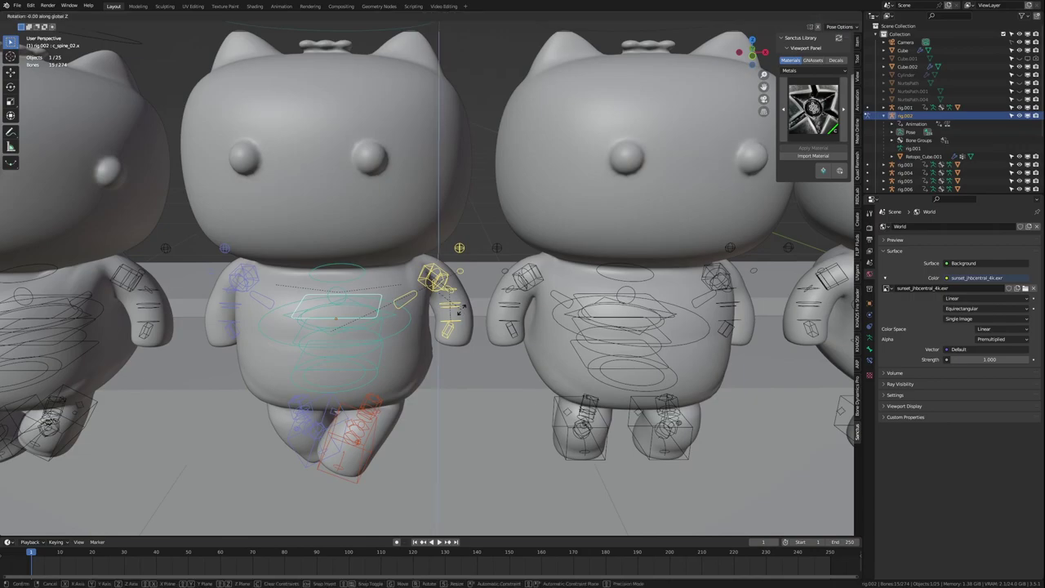
{"action": "left_click", "coordinate": [467, 61]}
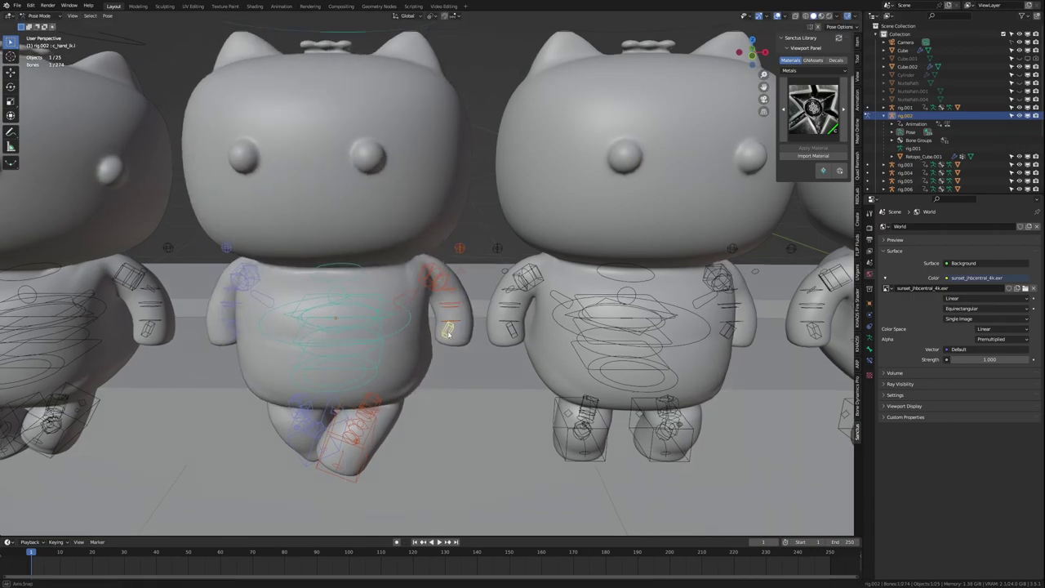
{"action": "middle_click_drag", "start_coordinate": [400, 319], "coordinate": [390, 368]}
{"action": "key", "text": "r"}
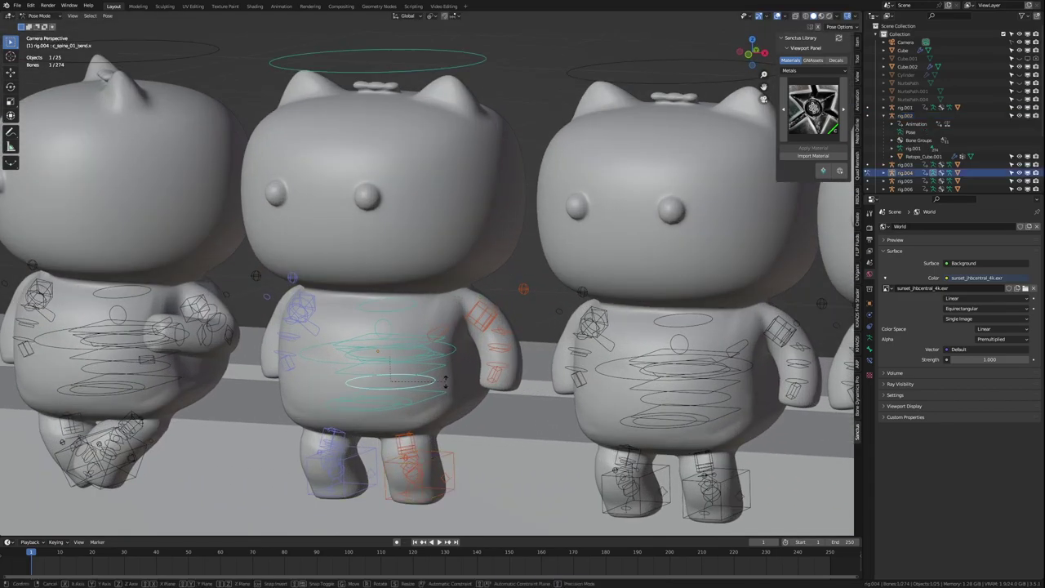
{"action": "key", "text": "z"}
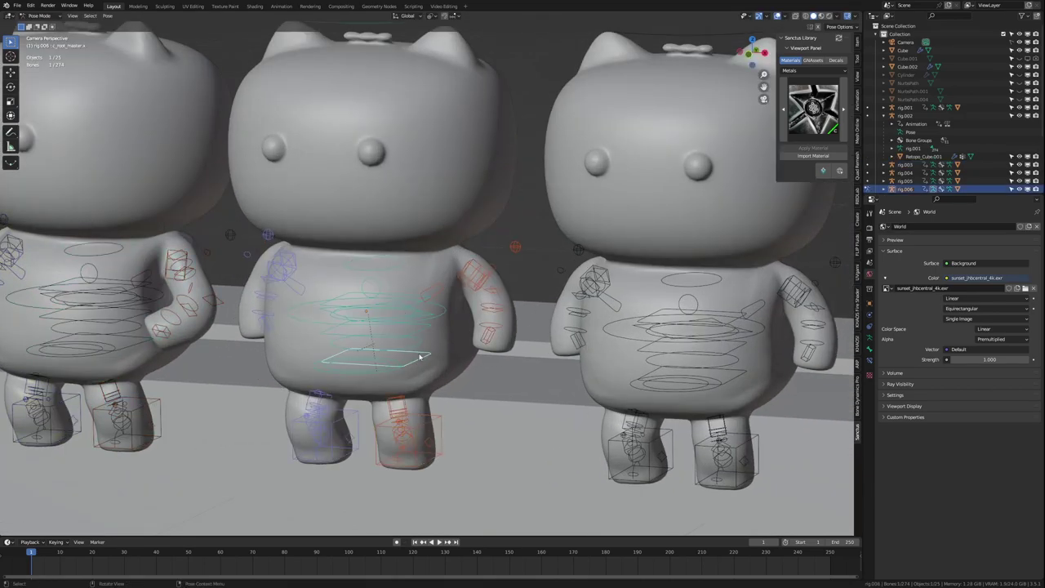
Move the cat's hand control and return to the camera view of the cats
{"action": "left_click", "coordinate": [266, 322]}
{"action": "key", "text": "g"}
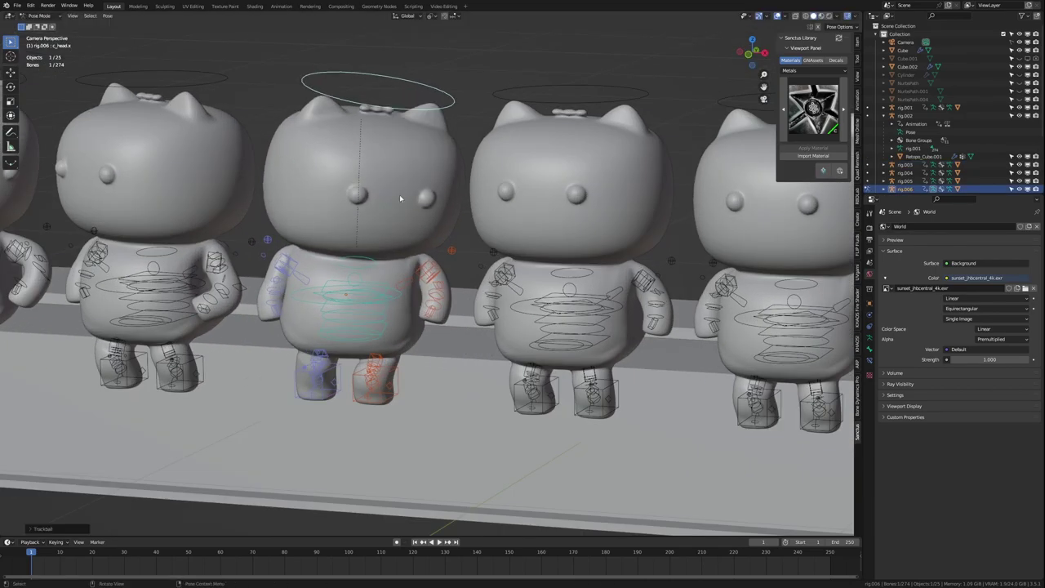
{"action": "mouse_move", "coordinate": [399, 195]}
{"action": "middle_mouse_down"}
{"action": "mouse_move", "coordinate": [483, 337]}
{"action": "mouse_move", "coordinate": [250, 430]}
{"action": "mouse_move", "coordinate": [452, 315]}
{"action": "middle_mouse_up"}
{"action": "left_click", "coordinate": [250, 429]}
{"action": "key", "text": "KP_0"}
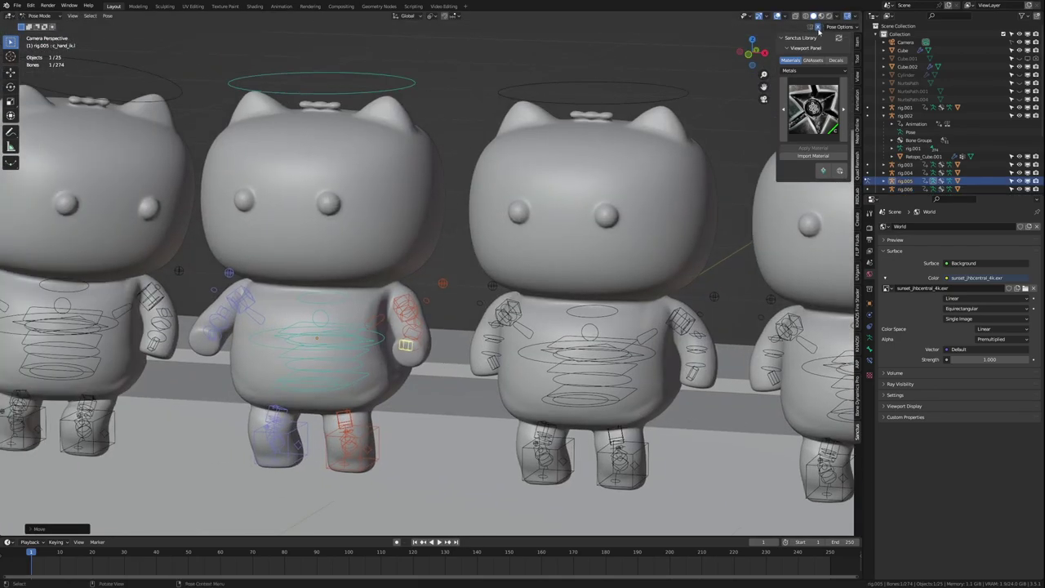
{"action": "scroll", "coordinate": [453, 318], "scroll_direction": "up", "scroll_amount": 4}
{"action": "scroll", "coordinate": [450, 318], "scroll_direction": "down", "scroll_amount": 4}
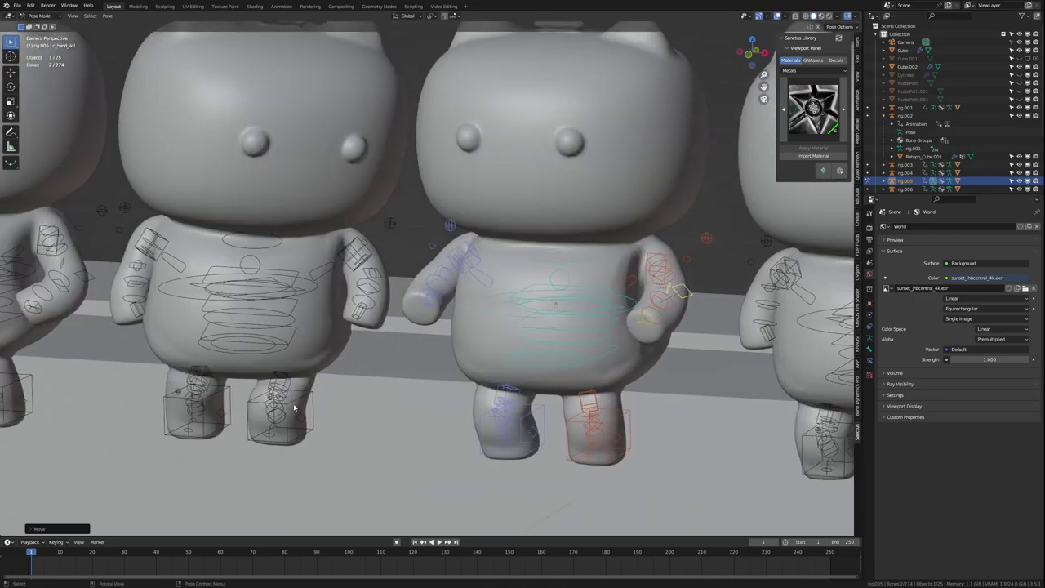
Move a cat's thigh control to reposition its leg
{"action": "left_click", "coordinate": [286, 388]}
{"action": "key", "text": "g"}
{"action": "scroll", "coordinate": [298, 392], "scroll_direction": "up", "scroll_amount": 3}
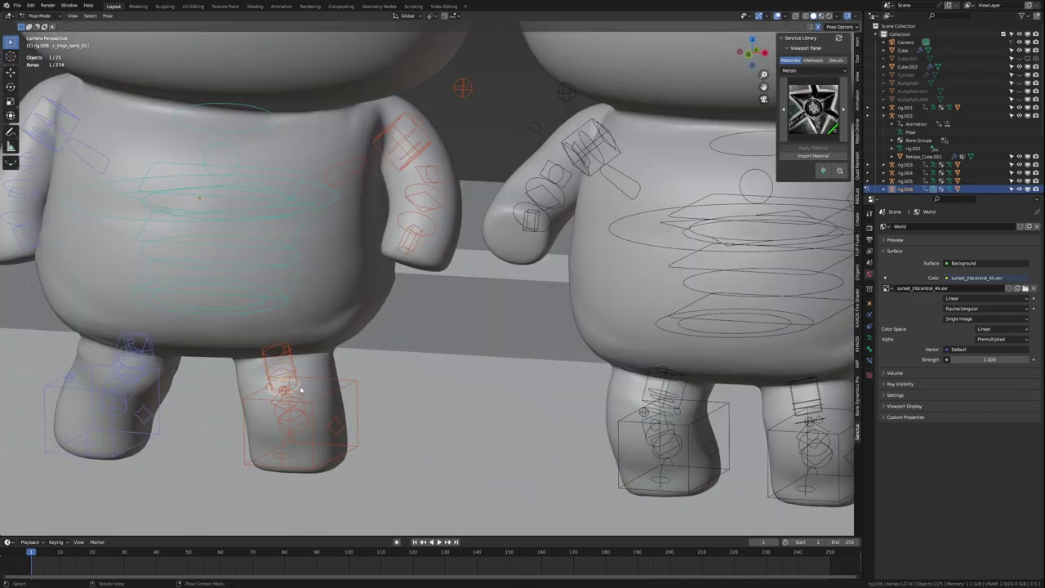
{"action": "left_click", "coordinate": [321, 394]}
{"action": "scroll", "coordinate": [322, 394], "scroll_direction": "down", "scroll_amount": 3}
{"action": "scroll", "coordinate": [490, 343], "scroll_direction": "down", "scroll_amount": 3}
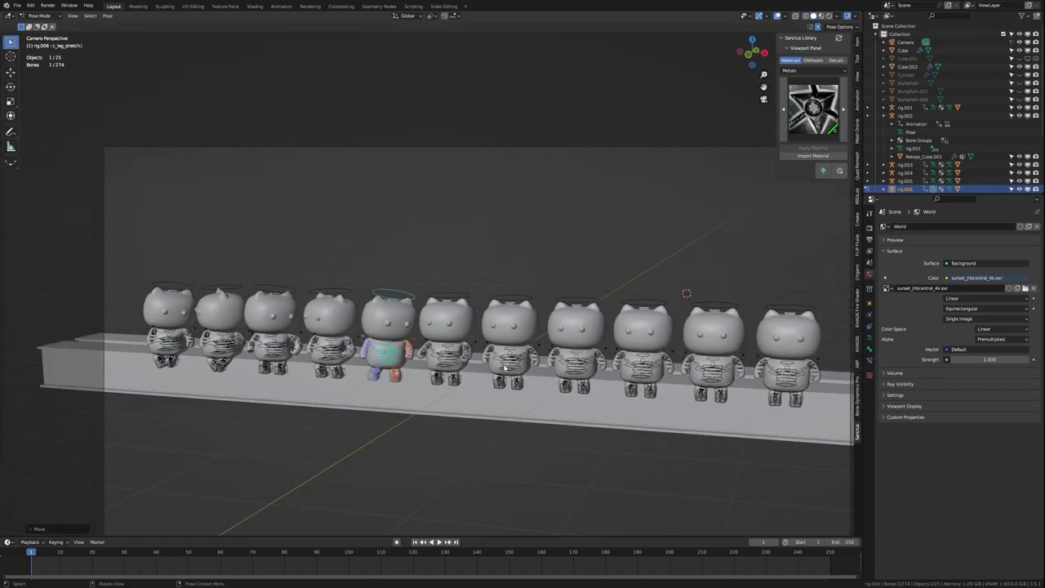
{"action": "scroll", "coordinate": [712, 353], "scroll_direction": "up", "scroll_amount": 5}
{"action": "scroll", "coordinate": [713, 353], "scroll_direction": "down", "scroll_amount": 5}
{"action": "middle_click_drag", "start_coordinate": [489, 327], "coordinate": [408, 343]}
{"action": "scroll", "coordinate": [473, 392], "scroll_direction": "up", "scroll_amount": 5}
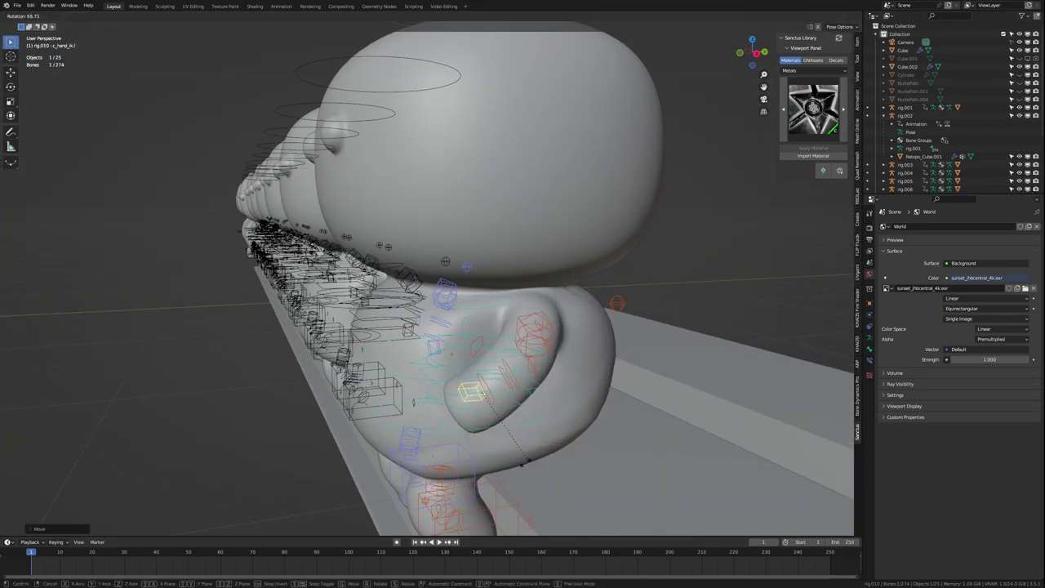
Move another cat's hand IK control to a new position
{"action": "left_click", "coordinate": [472, 404]}
{"action": "key", "text": "g"}
{"action": "left_click", "coordinate": [496, 420]}
{"action": "scroll", "coordinate": [496, 419], "scroll_direction": "down", "scroll_amount": 5}
{"action": "middle_click_drag", "start_coordinate": [490, 367], "coordinate": [539, 384]}
{"action": "scroll", "coordinate": [559, 426], "scroll_direction": "up", "scroll_amount": 5}
Slide the cat's foot IK control along the global X axis
{"action": "left_click", "coordinate": [558, 426]}
{"action": "key", "text": "g"}
{"action": "key", "text": "x"}
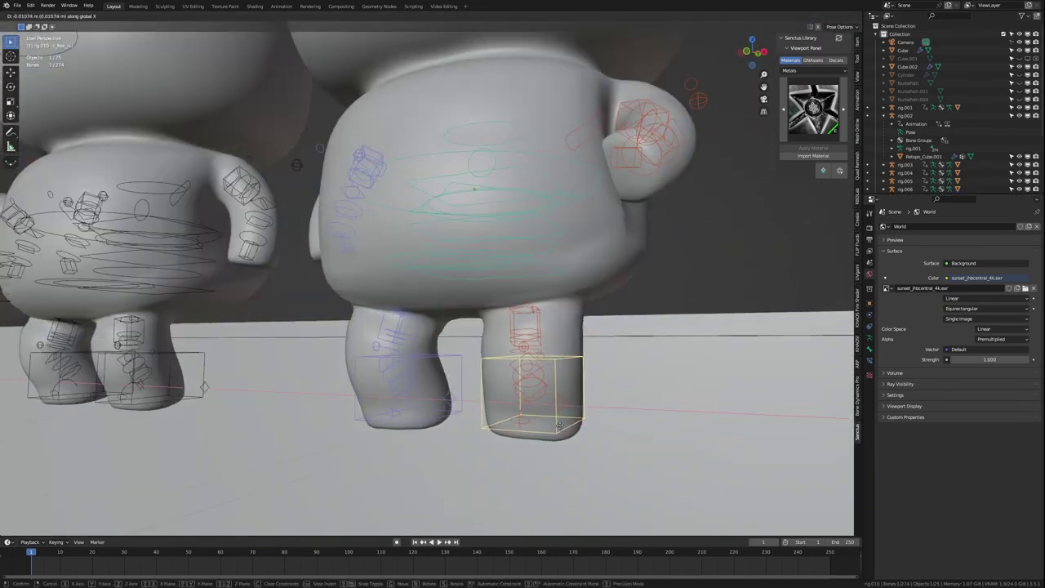
{"action": "left_click", "coordinate": [440, 424]}
{"action": "scroll", "coordinate": [441, 424], "scroll_direction": "down", "scroll_amount": 5}
Move the next cat's foot control to a new spot
{"action": "key", "text": "ctrl+Tab"}
{"action": "scroll", "coordinate": [434, 290], "scroll_direction": "up", "scroll_amount": 5}
{"action": "left_click", "coordinate": [434, 291]}
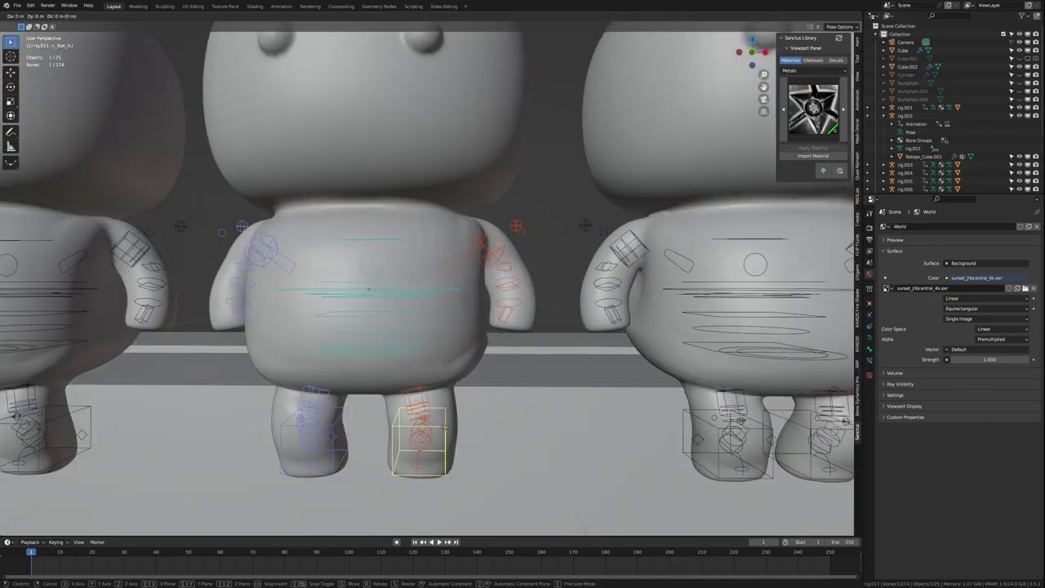
{"action": "left_click", "coordinate": [340, 414]}
{"action": "scroll", "coordinate": [340, 414], "scroll_direction": "down", "scroll_amount": 5}
{"action": "scroll", "coordinate": [398, 349], "scroll_direction": "up", "scroll_amount": 4}
{"action": "scroll", "coordinate": [398, 349], "scroll_direction": "down", "scroll_amount": 2}
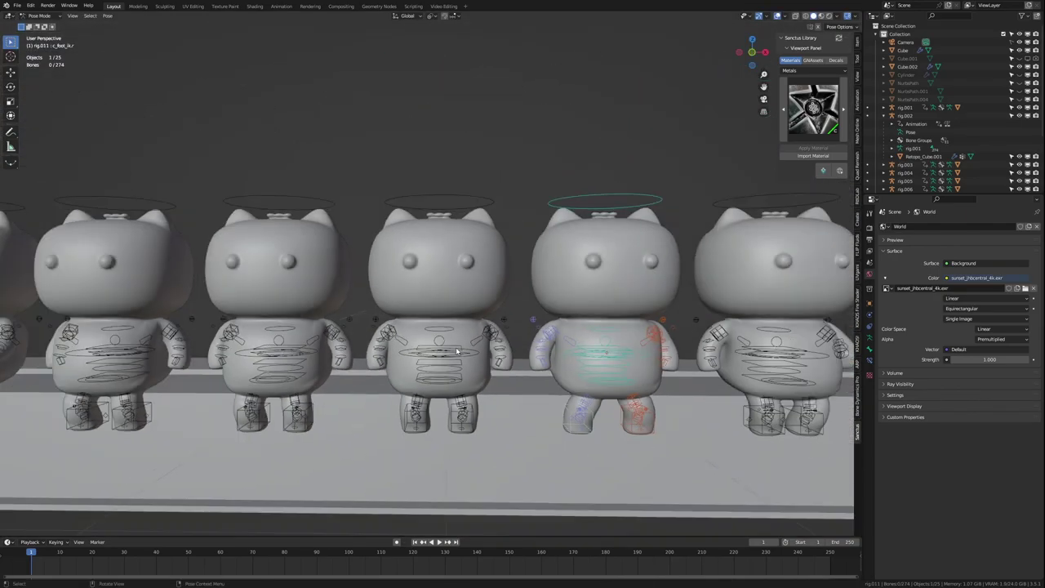
{"action": "scroll", "coordinate": [398, 350], "scroll_direction": "up", "scroll_amount": 2}
Adjust the middle cat's foot and hand controls and rotate its head
{"action": "left_click", "coordinate": [431, 474]}
{"action": "scroll", "coordinate": [431, 473], "scroll_direction": "down", "scroll_amount": 2}
{"action": "key", "text": "Escape"}
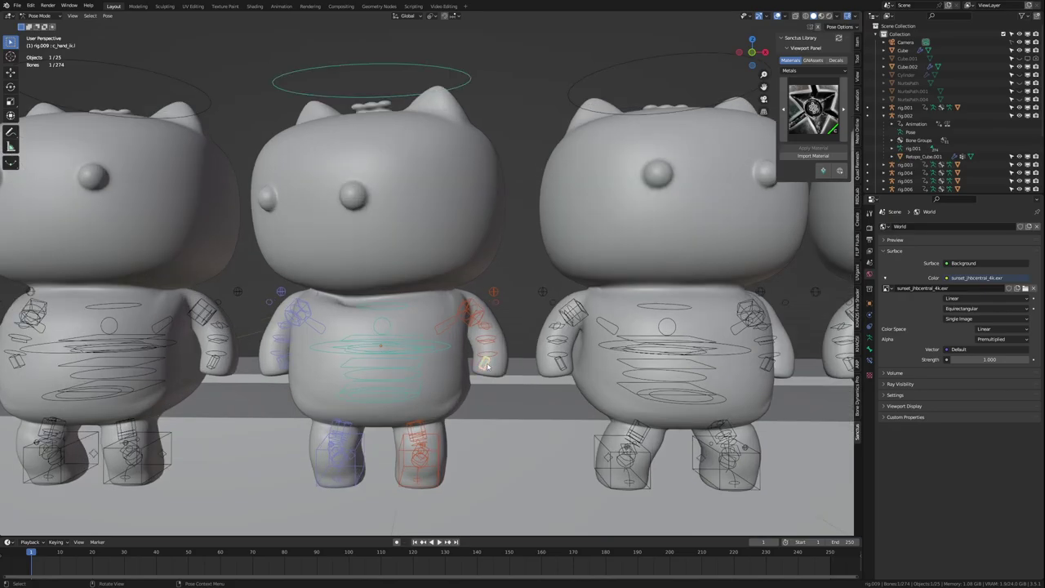
{"action": "mouse_move", "coordinate": [392, 326]}
{"action": "middle_mouse_down"}
{"action": "mouse_move", "coordinate": [480, 314]}
{"action": "mouse_move", "coordinate": [357, 347]}
{"action": "middle_mouse_up"}
{"action": "left_click", "coordinate": [504, 361]}
{"action": "scroll", "coordinate": [357, 347], "scroll_direction": "down", "scroll_amount": 3}
{"action": "key", "text": "alt+a"}
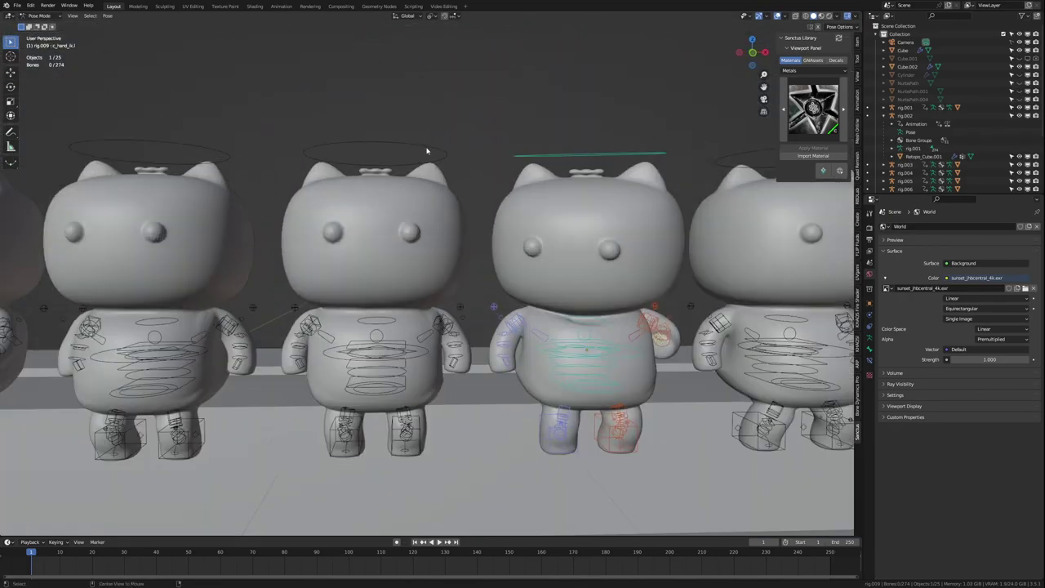
{"action": "key", "text": "Escape"}
{"action": "scroll", "coordinate": [438, 156], "scroll_direction": "down", "scroll_amount": 3}
{"action": "scroll", "coordinate": [499, 167], "scroll_direction": "up", "scroll_amount": 2}
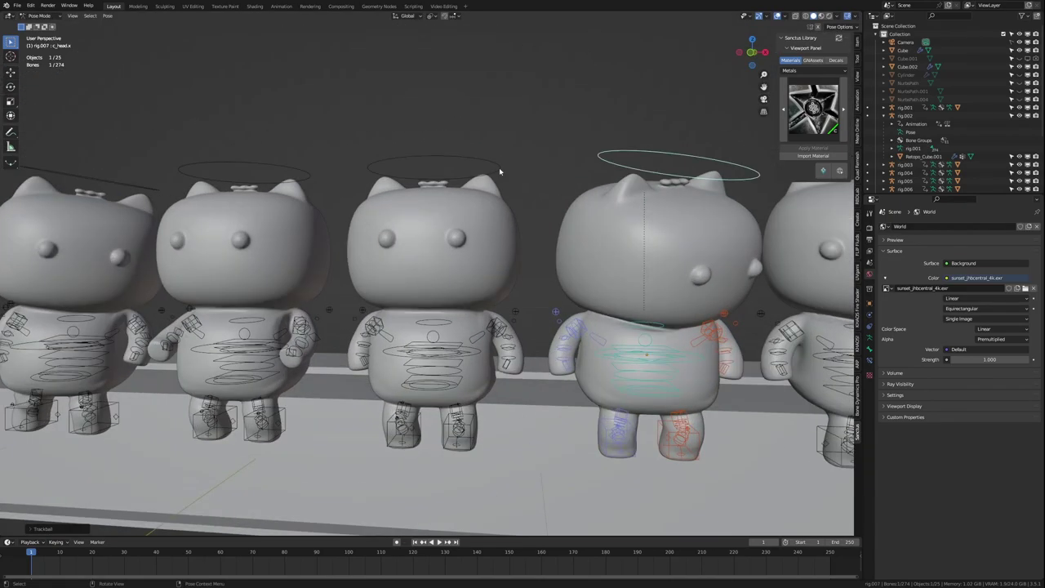
Rotate the next cat's left shoulder, then view the row from the front in Object Mode
{"action": "left_click", "coordinate": [481, 277]}
{"action": "scroll", "coordinate": [463, 305], "scroll_direction": "up", "scroll_amount": 3}
{"action": "key", "text": "r"}
{"action": "left_click", "coordinate": [498, 357]}
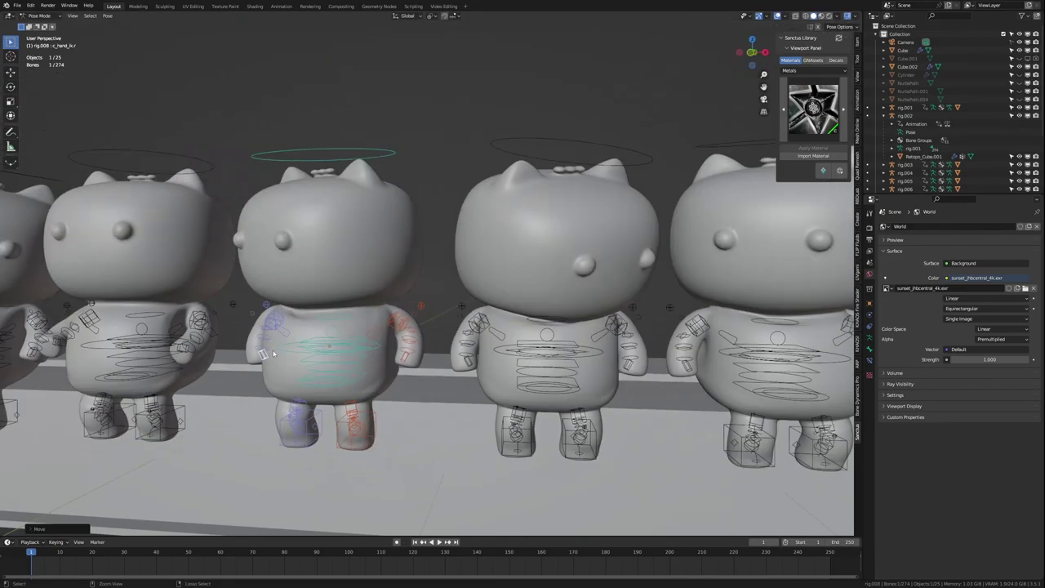
{"action": "key", "text": "ctrl+Tab"}
{"action": "key", "text": "KP_1"}
{"action": "key", "text": "KP_Decimal"}
Box-select several cats and shift them sideways along X
{"action": "left_click", "coordinate": [284, 289]}
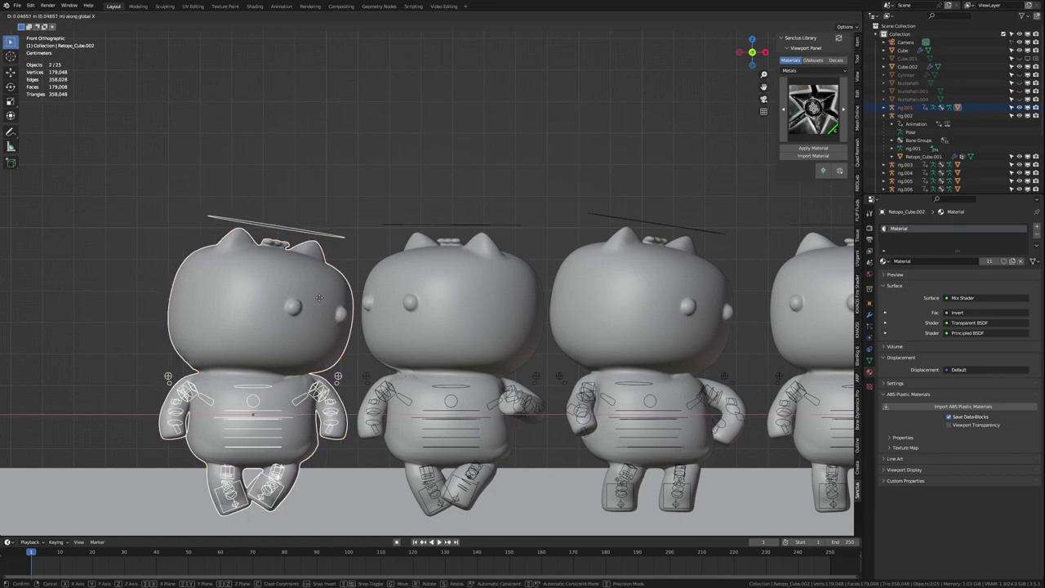
{"action": "scroll", "coordinate": [284, 290], "scroll_direction": "down", "scroll_amount": 2}
{"action": "left_click_drag", "start_coordinate": [187, 222], "coordinate": [466, 368], "text": "shift"}
{"action": "key", "text": "g"}
{"action": "left_click_drag", "start_coordinate": [98, 245], "coordinate": [467, 390]}
{"action": "left_click", "coordinate": [572, 375], "text": "shift"}
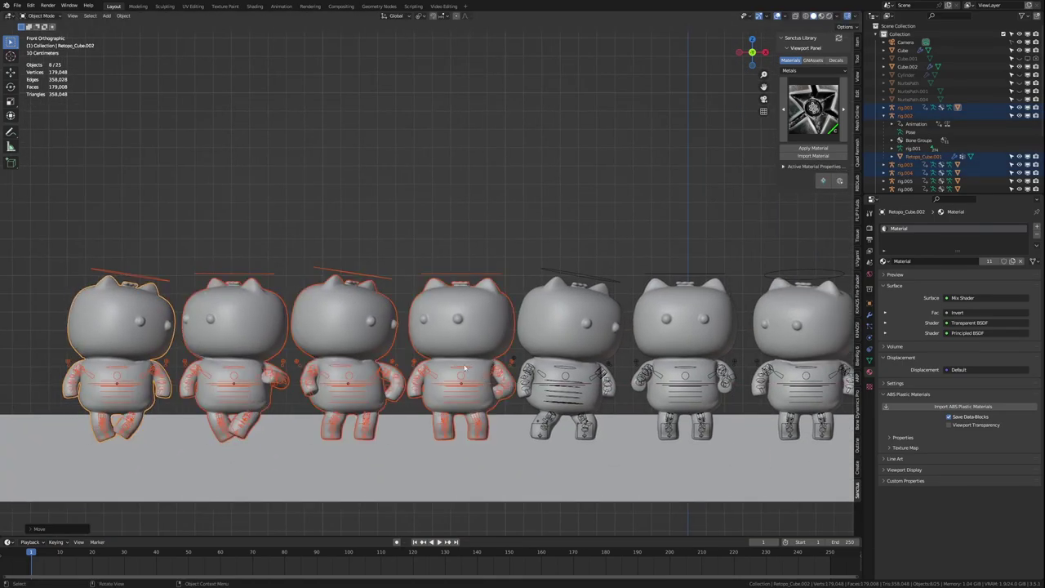
{"action": "key", "text": "g"}
{"action": "left_click", "coordinate": [637, 383]}
Add more cats to the selection and space them out along the X axis
{"action": "left_click", "coordinate": [711, 381], "text": "shift"}
{"action": "key", "text": "g"}
{"action": "key", "text": "x"}
{"action": "left_click", "coordinate": [711, 382]}
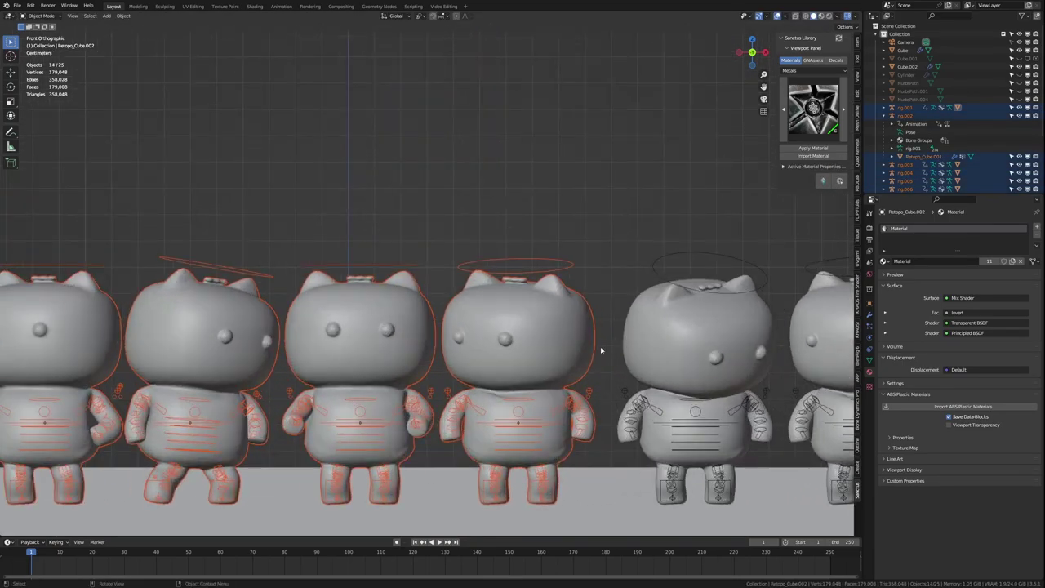
{"action": "scroll", "coordinate": [490, 326], "scroll_direction": "up", "scroll_amount": 3}
{"action": "left_click", "coordinate": [605, 261], "text": "shift"}
{"action": "key", "text": "g"}
{"action": "key", "text": "x"}
{"action": "left_click", "coordinate": [605, 261]}
{"action": "key", "text": "KP_0"}
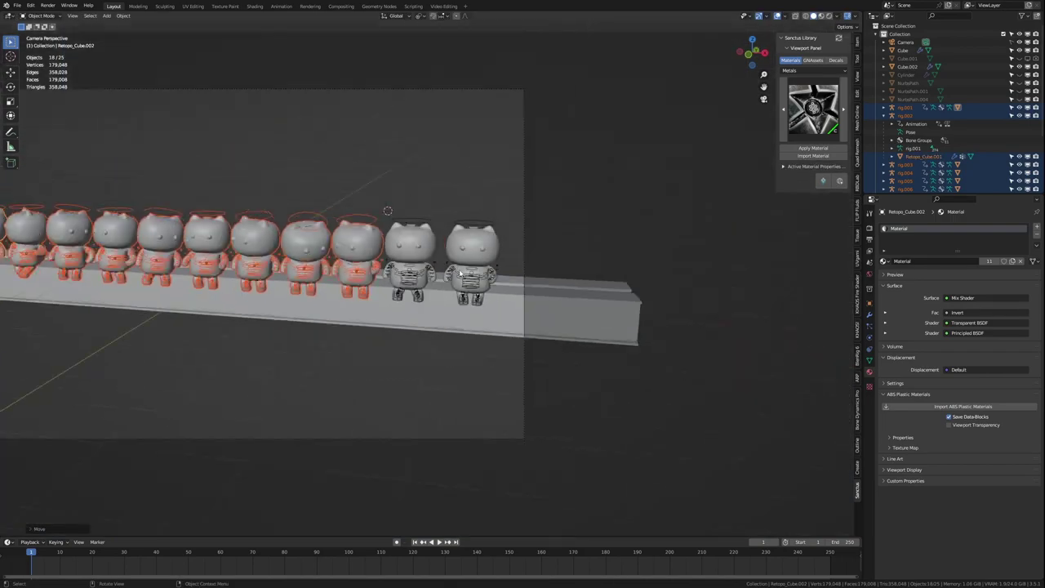
Zoom in through the camera view and select a single cat rig
{"action": "scroll", "coordinate": [292, 258], "scroll_direction": "up", "scroll_amount": 2}
{"action": "scroll", "coordinate": [368, 245], "scroll_direction": "up", "scroll_amount": 2}
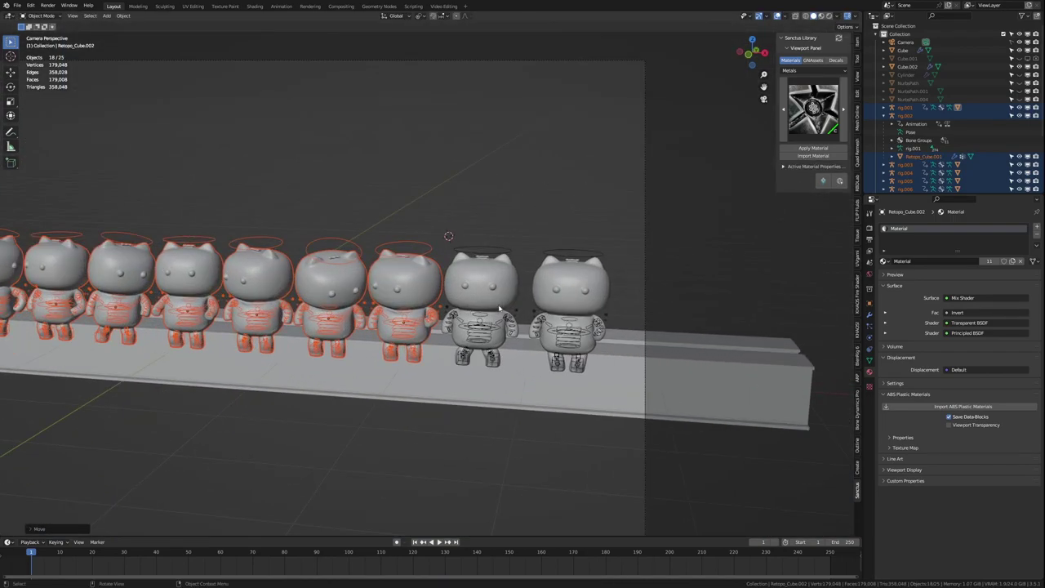
{"action": "scroll", "coordinate": [449, 228], "scroll_direction": "up", "scroll_amount": 2}
{"action": "left_click", "coordinate": [493, 216]}
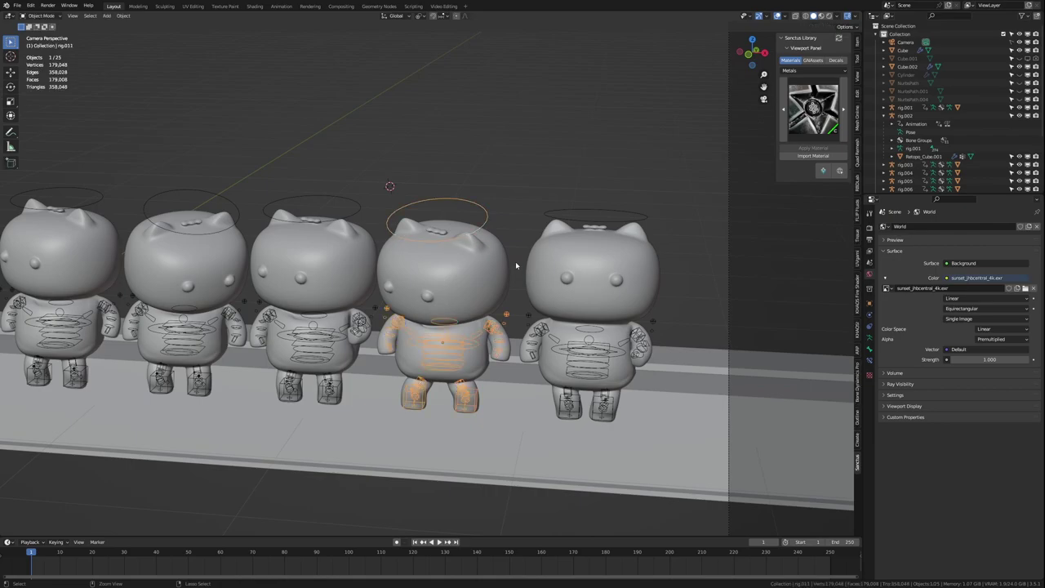
{"action": "scroll", "coordinate": [516, 261], "scroll_direction": "down", "scroll_amount": 5}
Make the cat's Musgrave texture 4D in the Shading workspace and save the file
{"action": "left_click", "coordinate": [255, 5]}
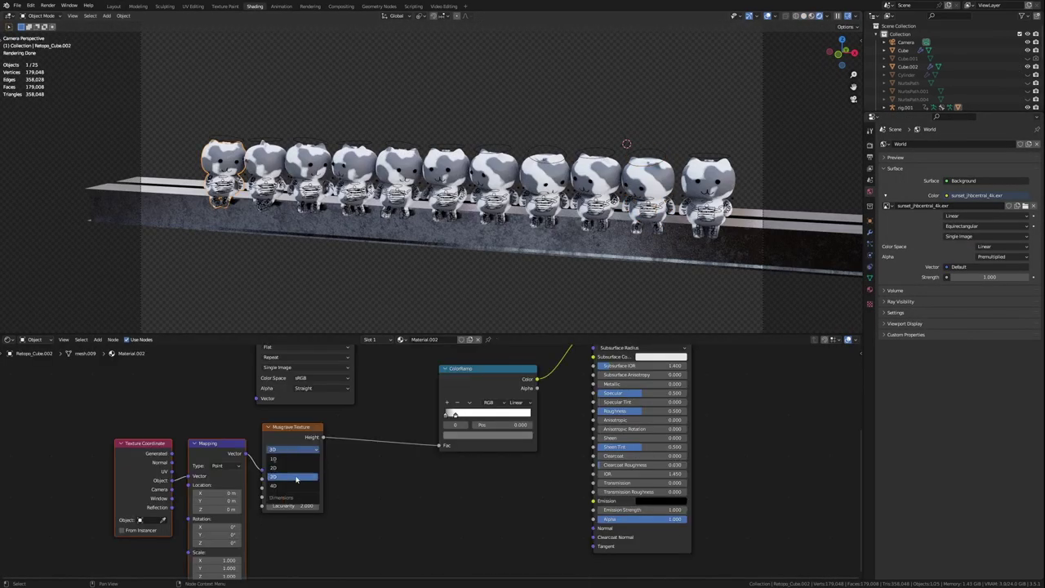
{"action": "left_click", "coordinate": [289, 451]}
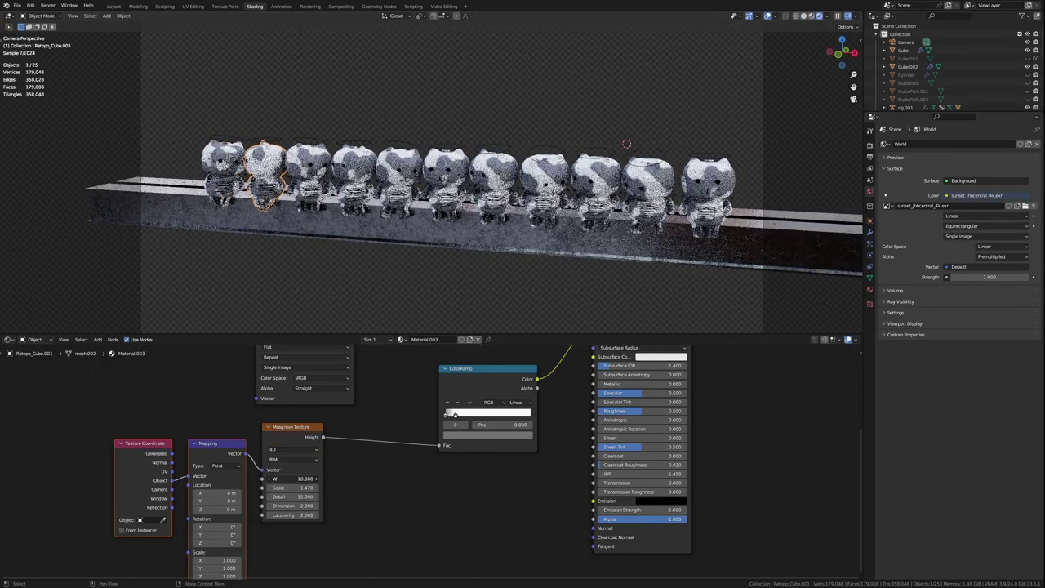
{"action": "right_click", "coordinate": [297, 439]}
{"action": "scroll", "coordinate": [257, 167], "scroll_direction": "up", "scroll_amount": 6}
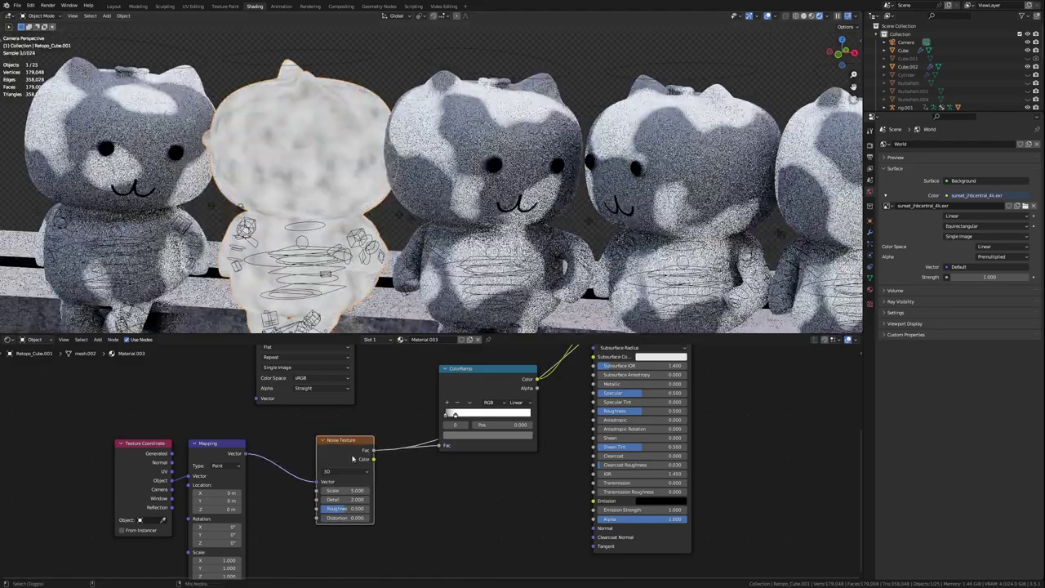
{"action": "scroll", "coordinate": [408, 481], "scroll_direction": "down", "scroll_amount": 3}
{"action": "scroll", "coordinate": [408, 482], "scroll_direction": "up", "scroll_amount": 3}
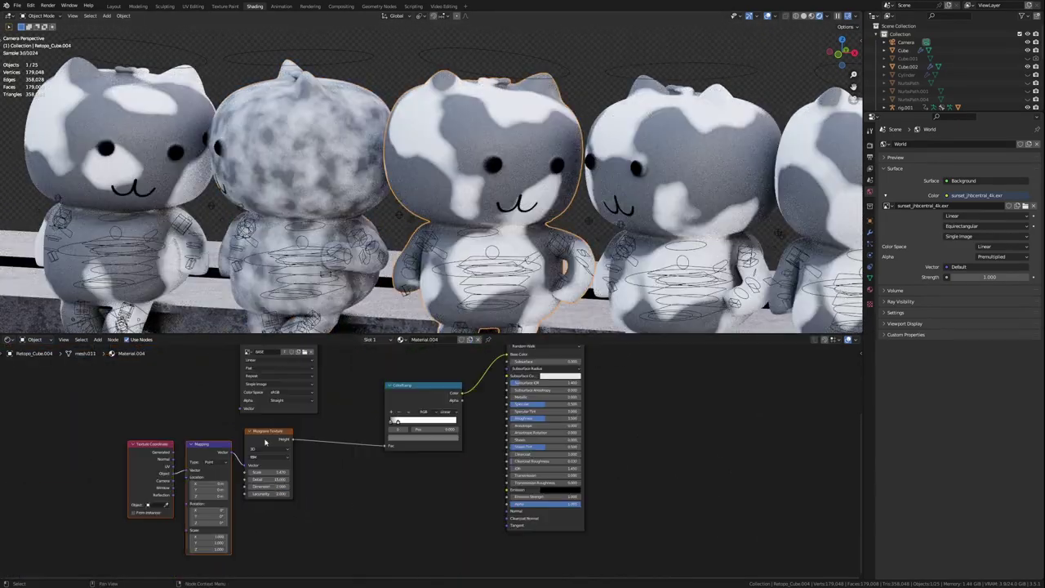
{"action": "scroll", "coordinate": [392, 478], "scroll_direction": "up", "scroll_amount": 2}
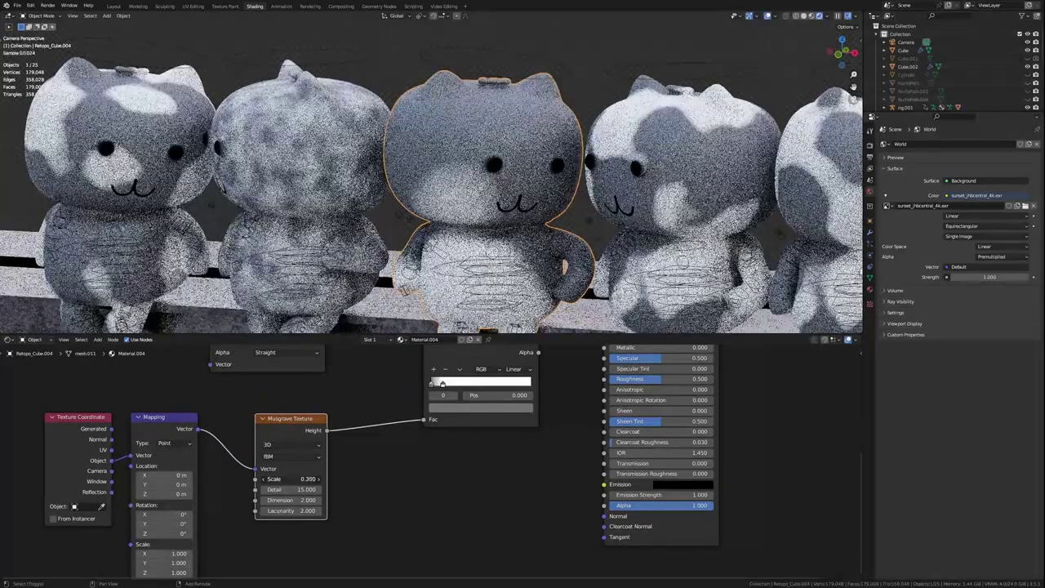
{"action": "key", "text": "ctrl+s"}
Lower the Musgrave Scale for bigger patches and move the first ColorRamp stop to 0
{"action": "left_click_drag", "start_coordinate": [236, 496], "coordinate": [196, 496]}
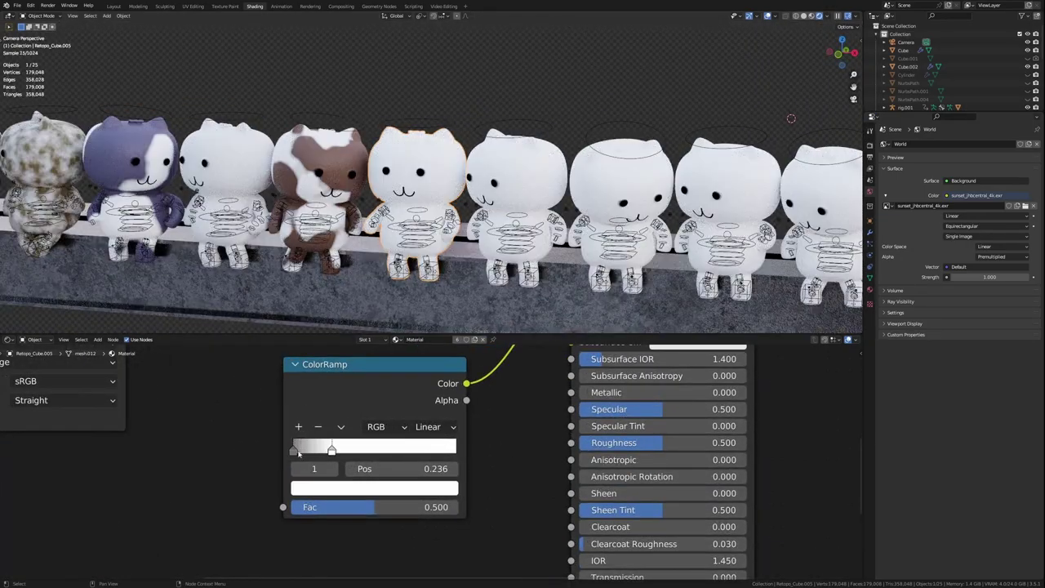
{"action": "left_click_drag", "start_coordinate": [314, 450], "coordinate": [293, 450]}
{"action": "scroll", "coordinate": [421, 400], "scroll_direction": "down", "scroll_amount": 2}
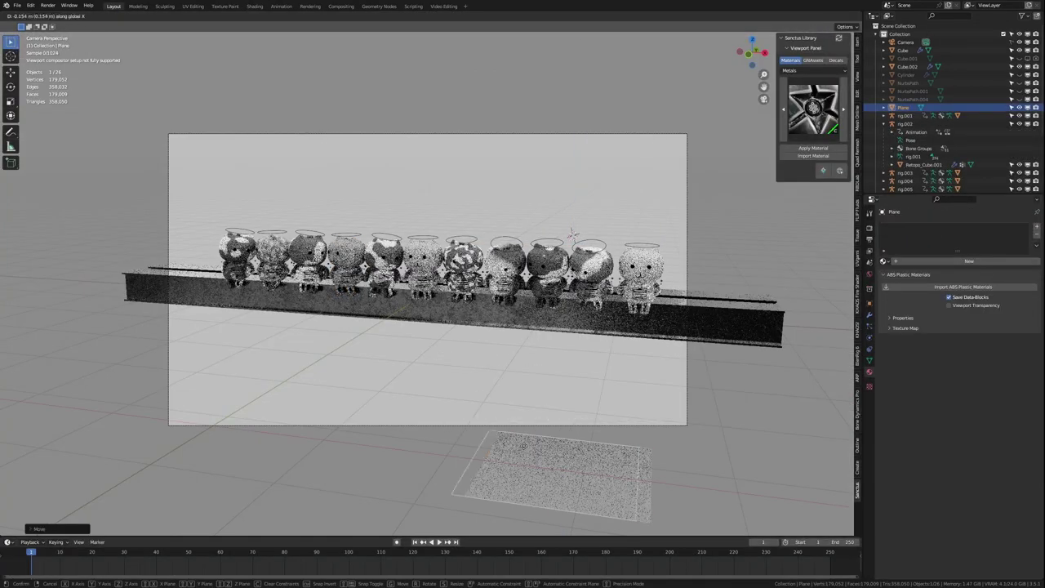
Stretch the plane along Y and extrude its edge toward the camera in Edit Mode
{"action": "key", "text": "y"}
{"action": "left_click", "coordinate": [457, 196]}
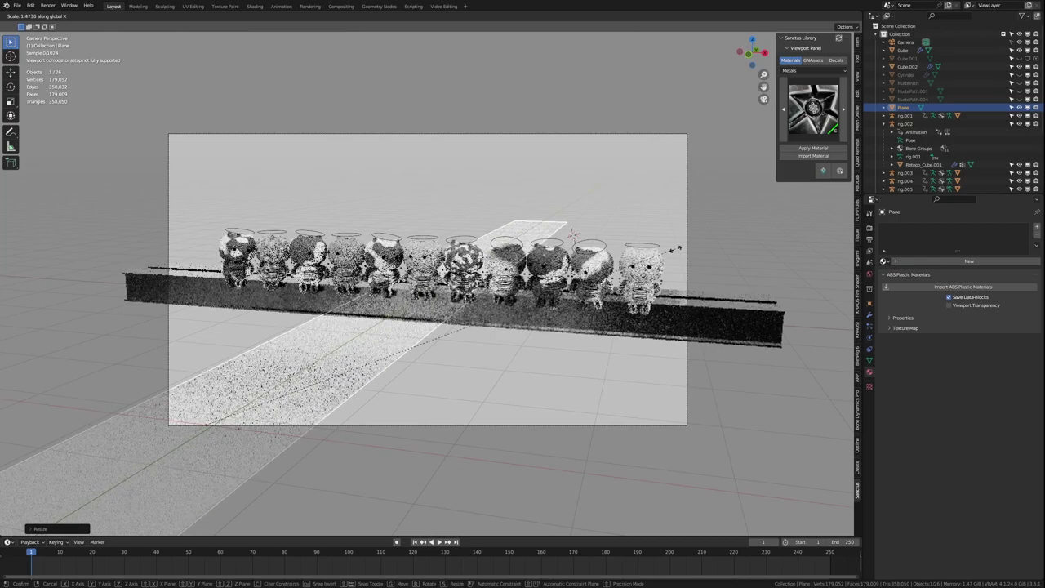
{"action": "key", "text": "Tab"}
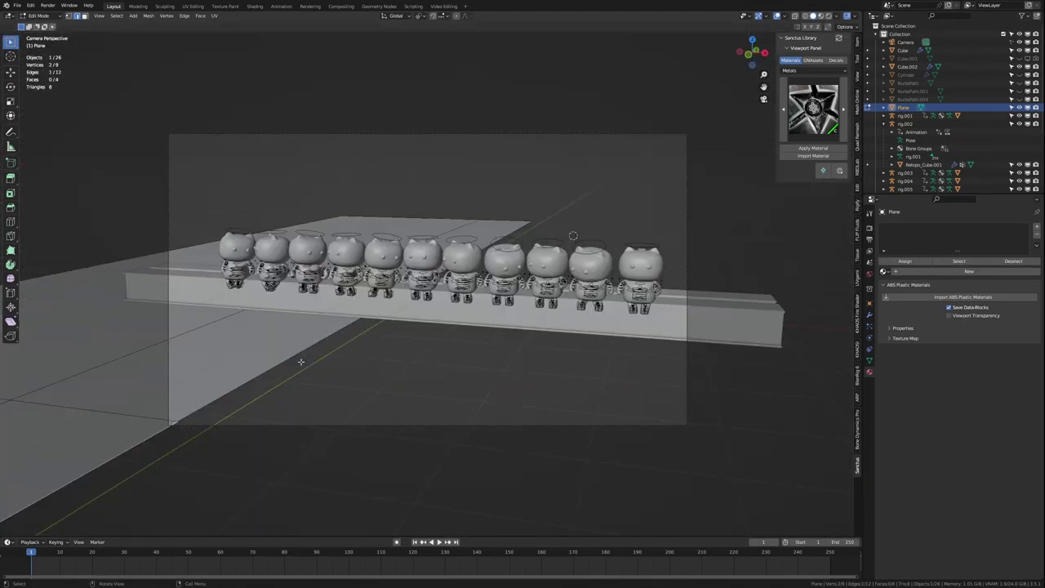
{"action": "key", "text": "e"}
{"action": "left_click", "coordinate": [592, 529]}
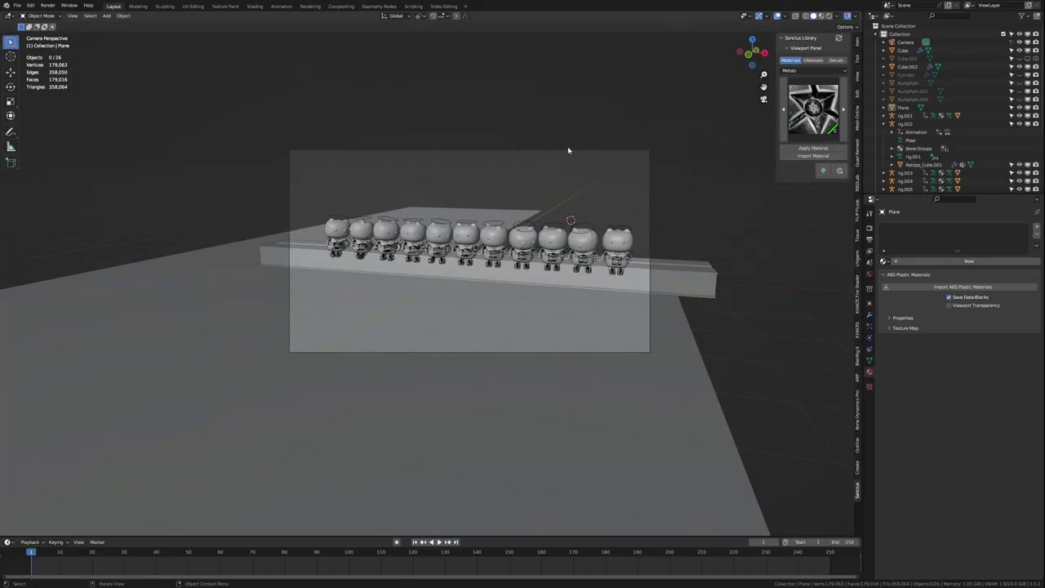
Dolly the camera far back along Z to frame the scene from a distance
{"action": "left_click", "coordinate": [905, 42]}
{"action": "key", "text": "g"}
{"action": "key", "text": "z"}
{"action": "key", "text": "z"}
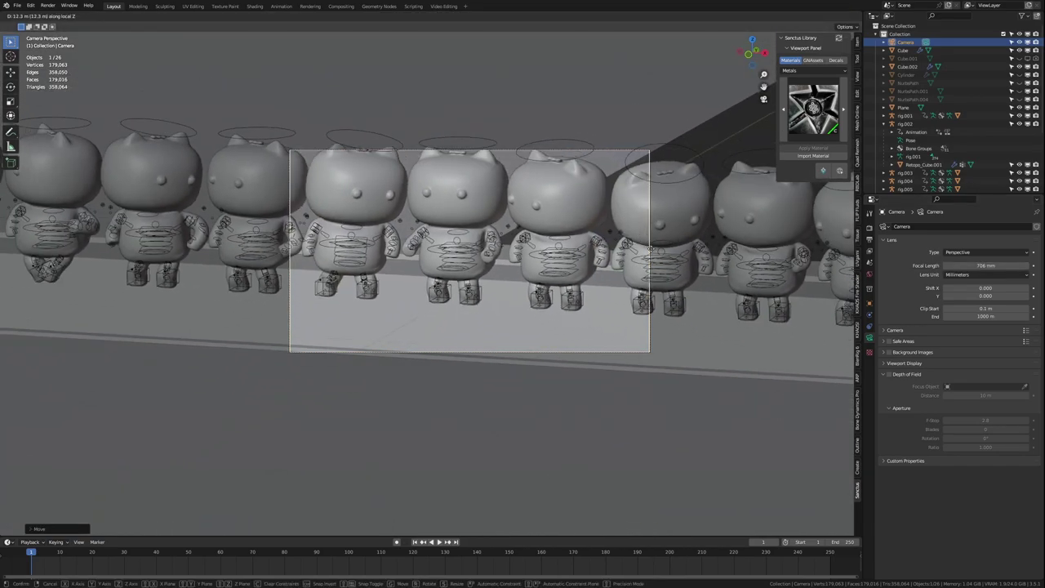
{"action": "left_click", "coordinate": [438, 386]}
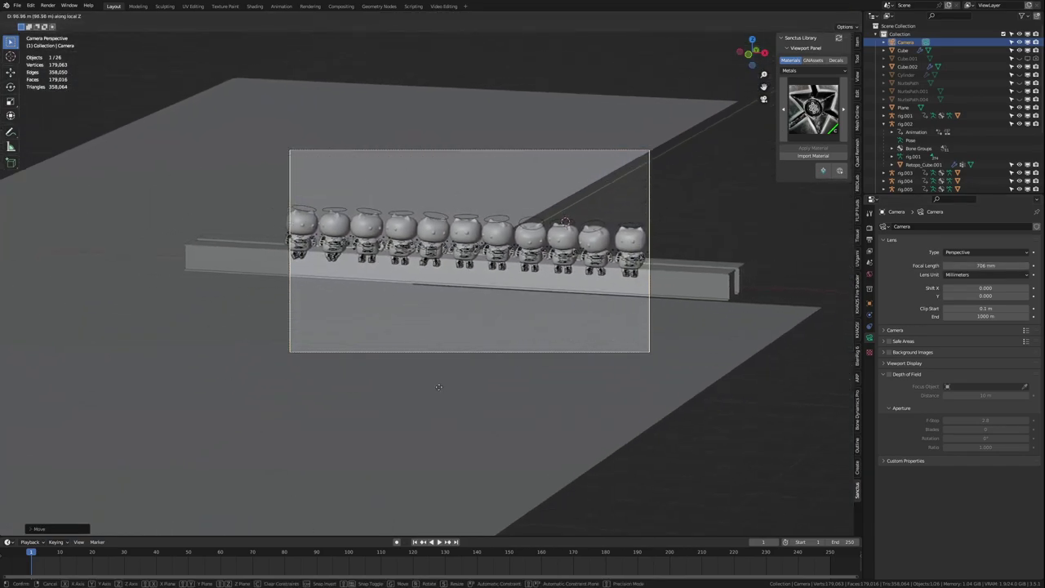
Widen the ground plane in X and extrude its far edge back along Y
{"action": "left_click", "coordinate": [505, 447]}
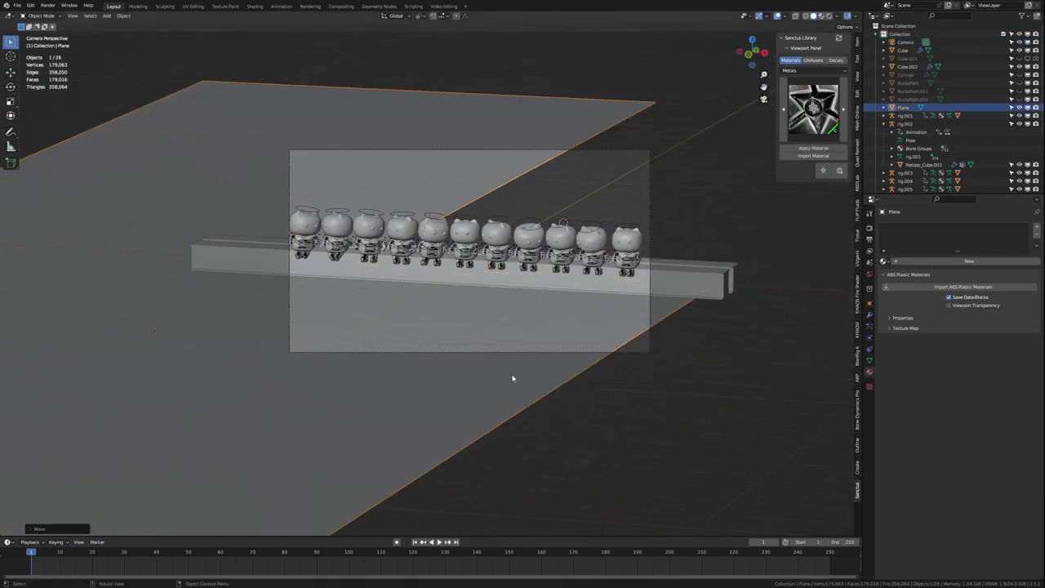
{"action": "key", "text": "s"}
{"action": "key", "text": "x"}
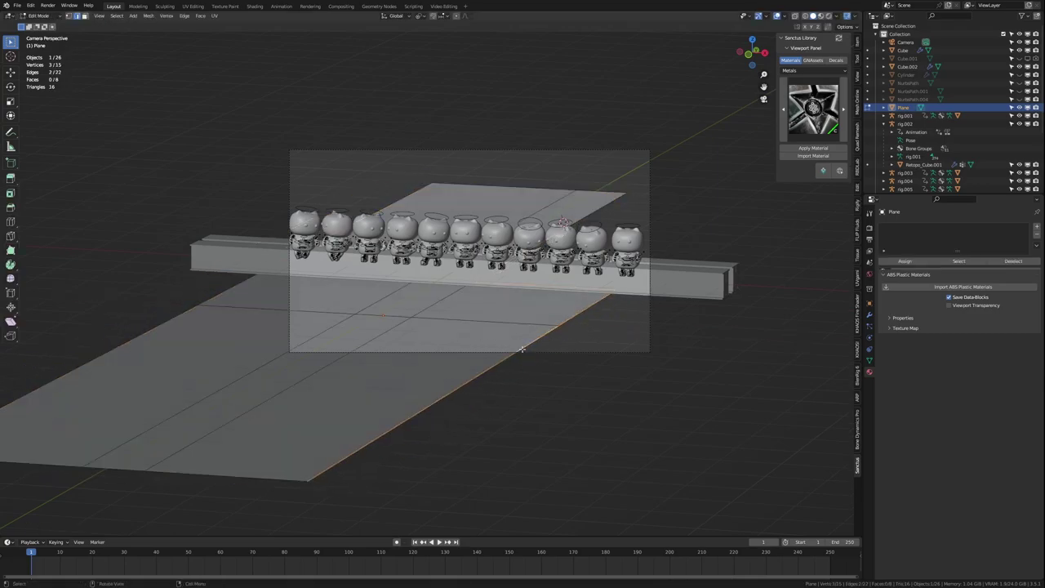
{"action": "left_click", "coordinate": [515, 191]}
{"action": "scroll", "coordinate": [515, 192], "scroll_direction": "up", "scroll_amount": 3}
{"action": "key", "text": "g"}
{"action": "key", "text": "y"}
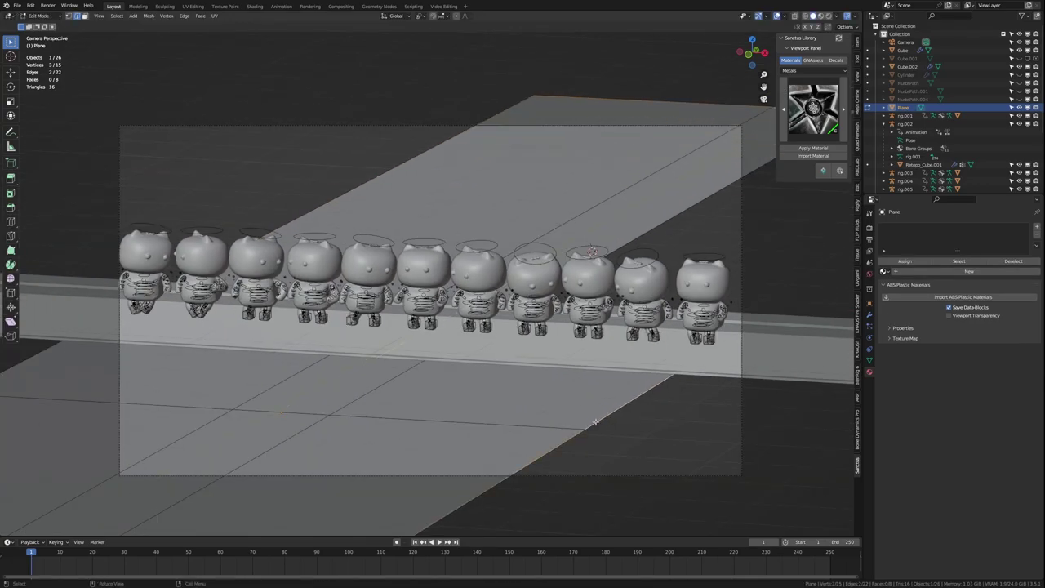
{"action": "key", "text": "e"}
{"action": "key", "text": "x"}
{"action": "left_click", "coordinate": [616, 212]}
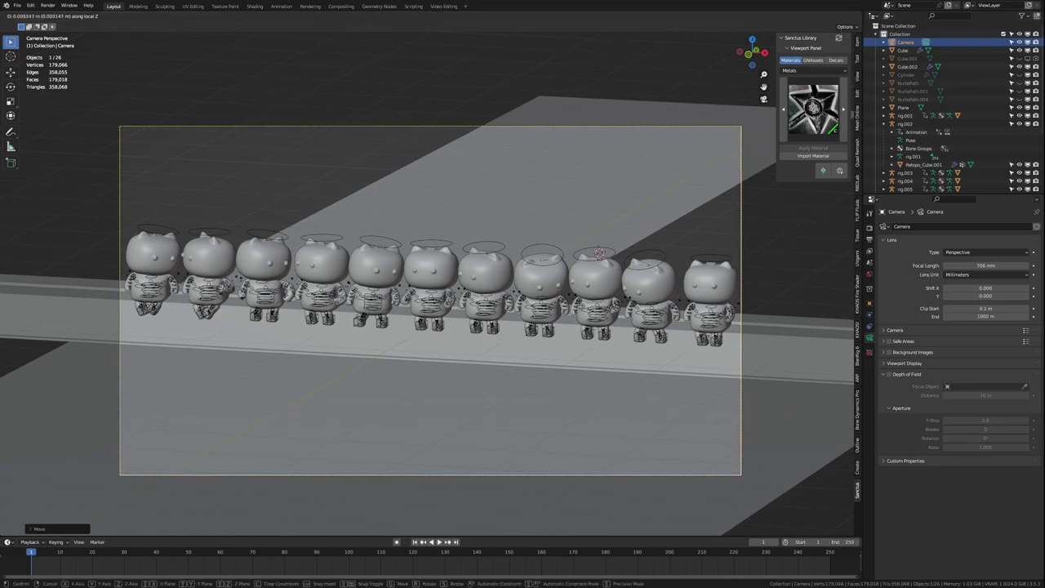
Show the Backup rope curve, hide it, and edit the NurbsPath.004 curve's points
{"action": "scroll", "coordinate": [1026, 123], "scroll_direction": "down", "scroll_amount": 5}
{"action": "left_click", "coordinate": [1026, 161]}
{"action": "left_click", "coordinate": [622, 314]}
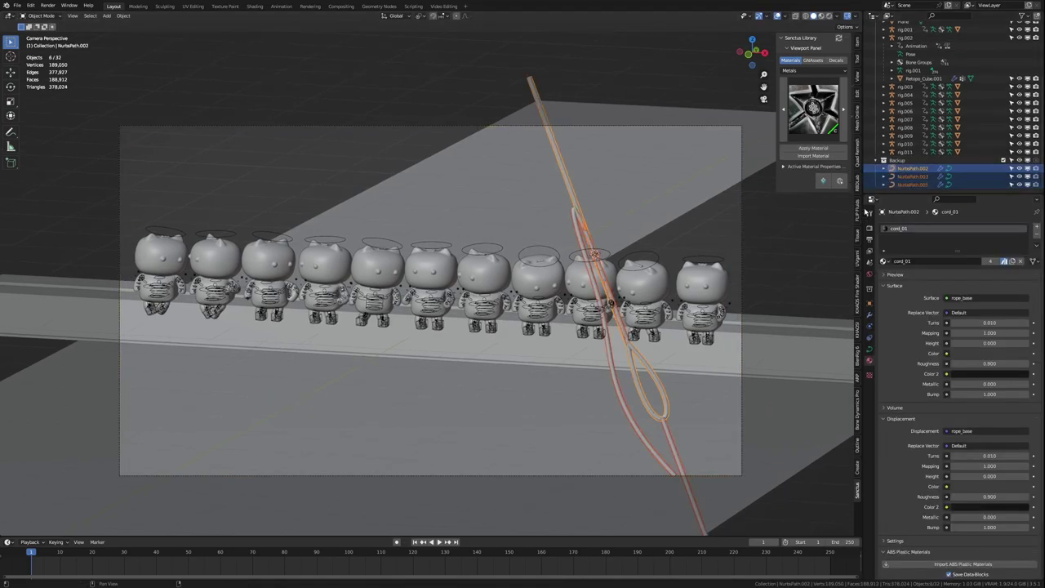
{"action": "scroll", "coordinate": [980, 106], "scroll_direction": "up", "scroll_amount": 5}
{"action": "left_click", "coordinate": [1018, 97]}
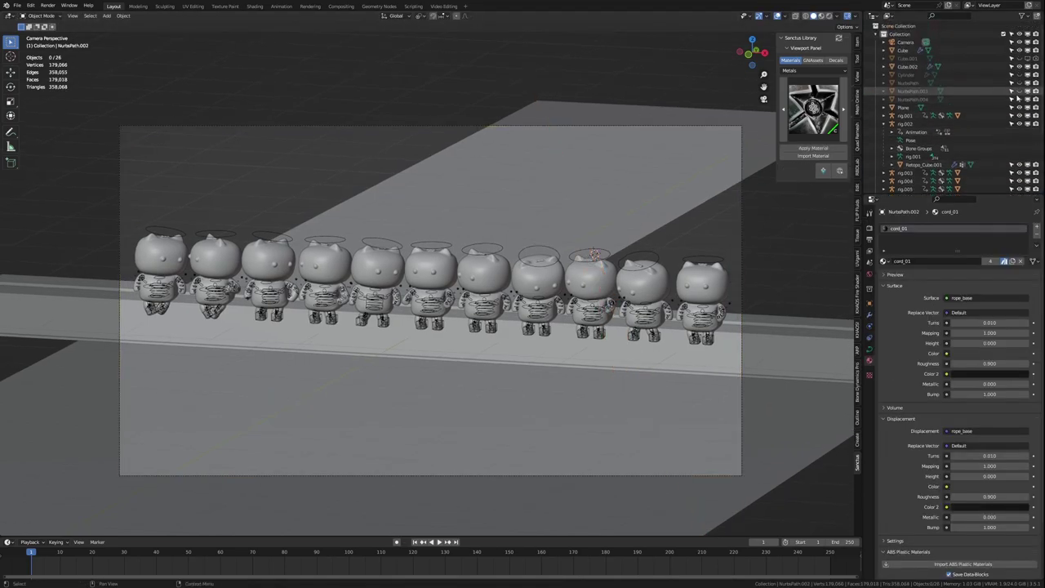
{"action": "left_click", "coordinate": [912, 98]}
{"action": "key", "text": "Tab"}
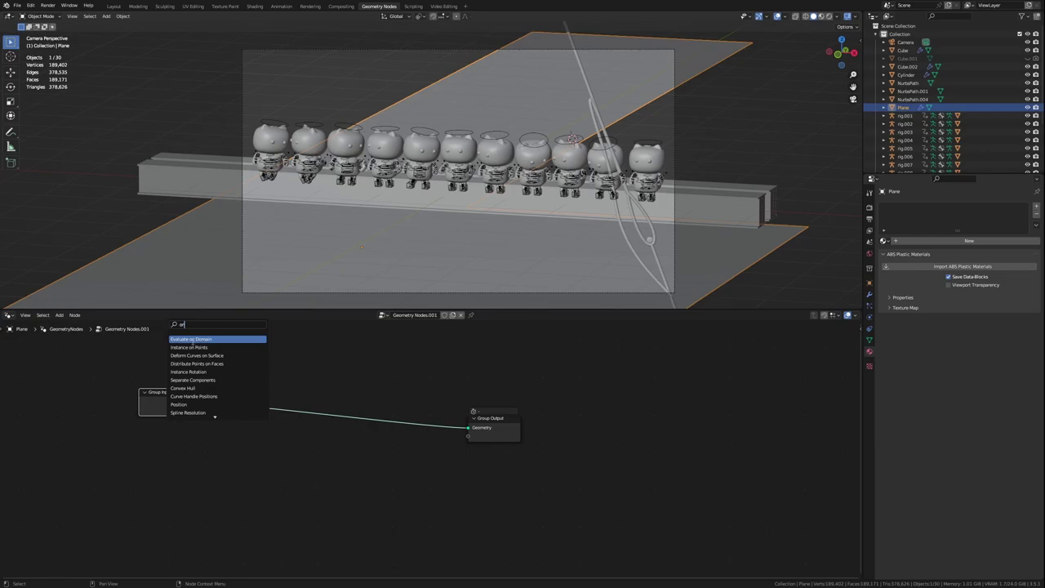
Insert Distribute Points on Faces, Instance on Points and Join Geometry between input and output
{"action": "left_click", "coordinate": [190, 347]}
{"action": "left_click", "coordinate": [281, 365]}
{"action": "left_click_drag", "start_coordinate": [175, 398], "coordinate": [103, 369]}
{"action": "left_click", "coordinate": [135, 405]}
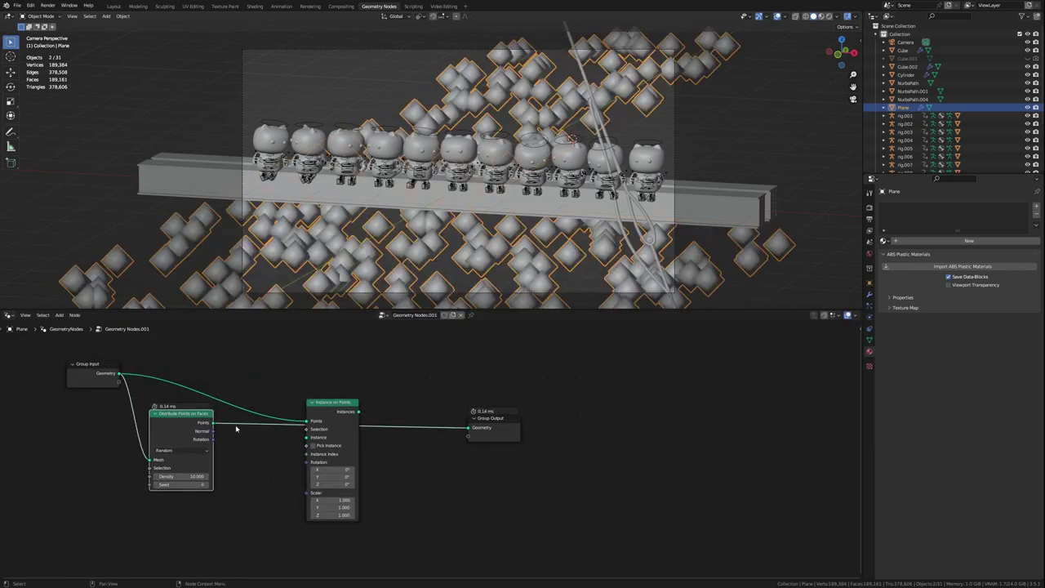
{"action": "key", "text": "shift+a"}
{"action": "type", "text": "jo"}
{"action": "mouse_move", "coordinate": [336, 330]}
{"action": "left_mouse_down"}
{"action": "mouse_move", "coordinate": [385, 495]}
{"action": "mouse_move", "coordinate": [507, 440]}
{"action": "left_mouse_up"}
{"action": "left_click_drag", "start_coordinate": [212, 494], "coordinate": [285, 338]}
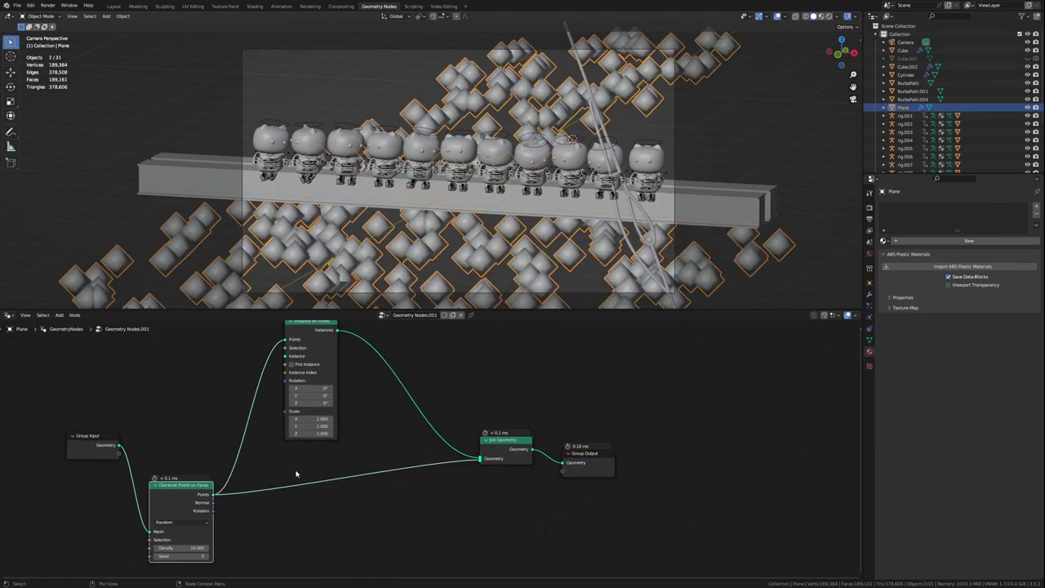
{"action": "left_click_drag", "start_coordinate": [120, 445], "coordinate": [480, 458]}
Add a Cube mesh as the instanced shape, keeping scatter density at 10, and save
{"action": "key", "text": "shift+a"}
{"action": "type", "text": "cube"}
{"action": "key", "text": "Return"}
{"action": "left_click", "coordinate": [151, 334]}
{"action": "left_click_drag", "start_coordinate": [178, 341], "coordinate": [285, 356]}
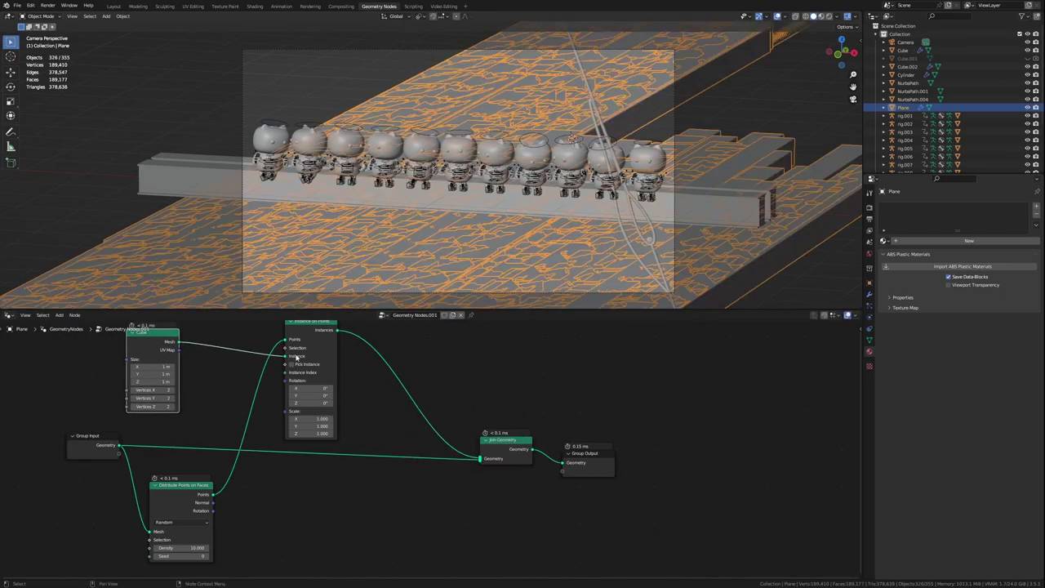
{"action": "middle_click_drag", "start_coordinate": [408, 204], "coordinate": [321, 164]}
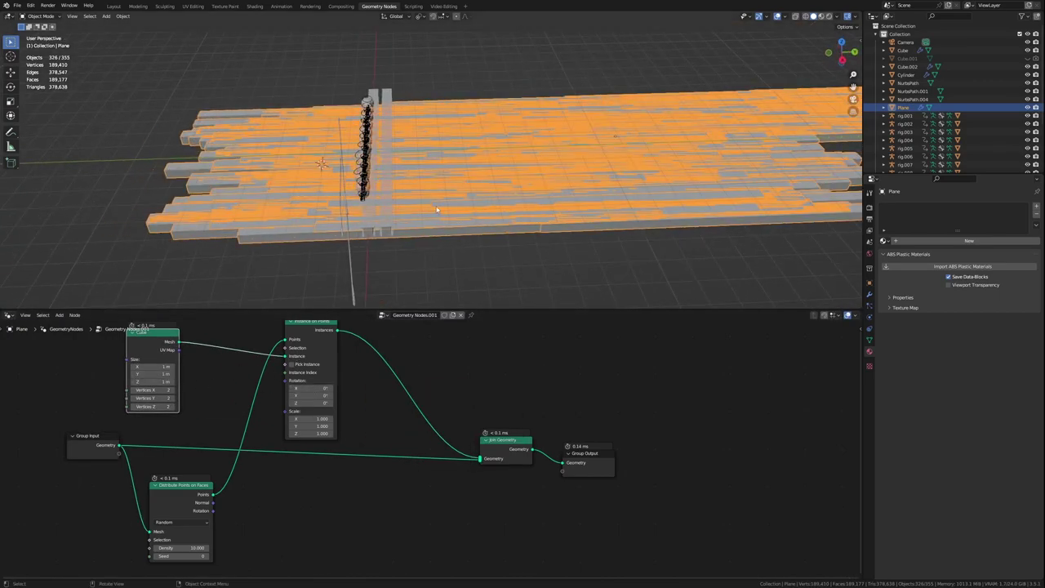
{"action": "left_click_drag", "start_coordinate": [184, 547], "coordinate": [168, 547]}
{"action": "left_click_drag", "start_coordinate": [155, 381], "coordinate": [163, 381]}
{"action": "key", "text": "ctrl+z"}
{"action": "key", "text": "ctrl+z"}
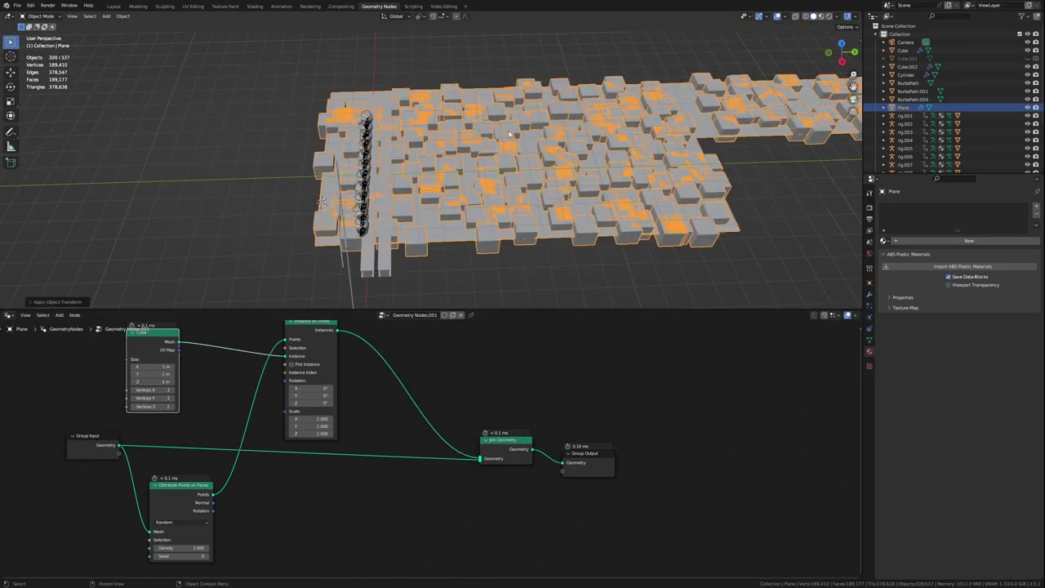
{"action": "key", "text": "KP_0"}
{"action": "key", "text": "ctrl+s"}
Shrink the instanced blocks in X and Y and add a Combine XYZ node
{"action": "middle_click_drag", "start_coordinate": [307, 412], "coordinate": [445, 422]}
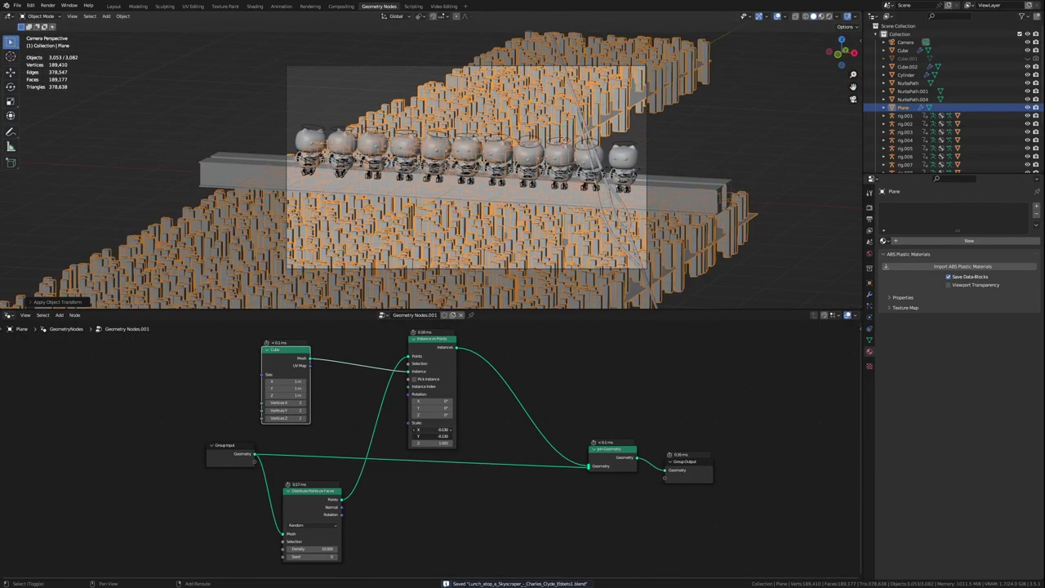
{"action": "left_click_drag", "start_coordinate": [445, 430], "coordinate": [460, 436]}
{"action": "type", "text": "x"}
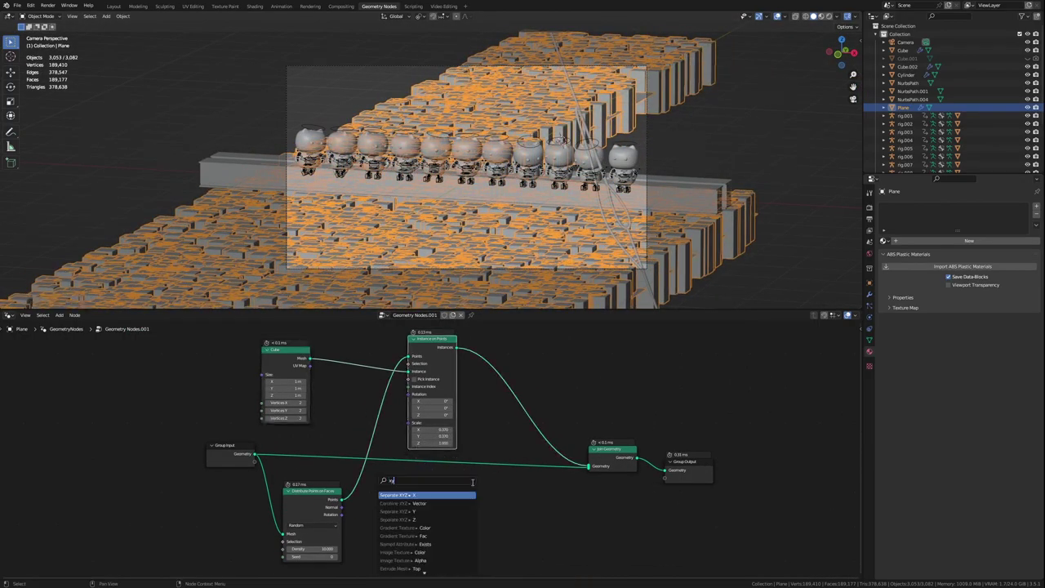
{"action": "key", "text": "Return"}
{"action": "left_click", "coordinate": [449, 489]}
{"action": "left_click_drag", "start_coordinate": [462, 463], "coordinate": [421, 445]}
{"action": "left_click", "coordinate": [449, 447]}
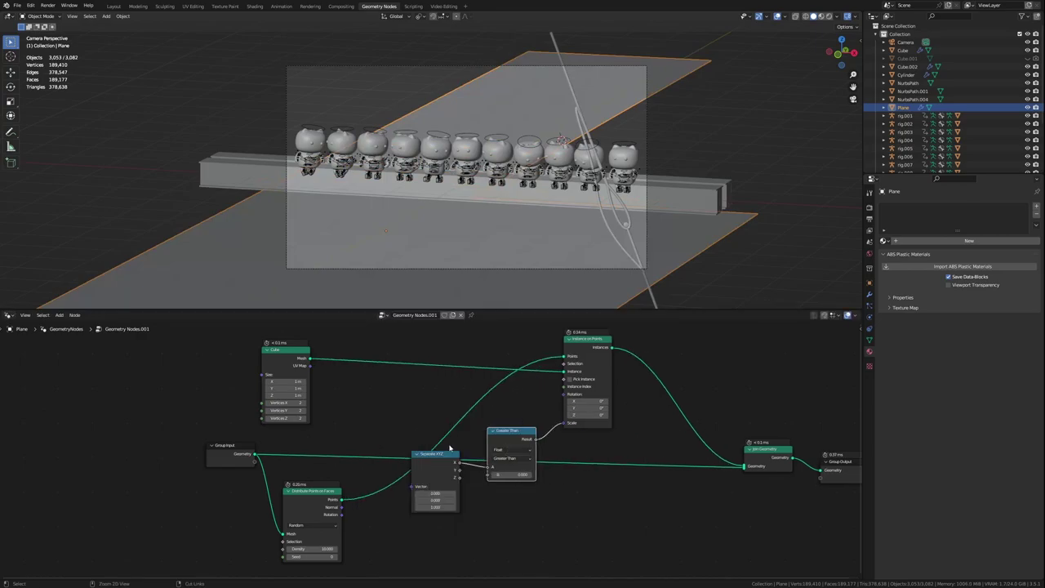
{"action": "key", "text": "ctrl+z"}
{"action": "key", "text": "shift+a"}
{"action": "type", "text": "com"}
{"action": "left_click", "coordinate": [433, 524]}
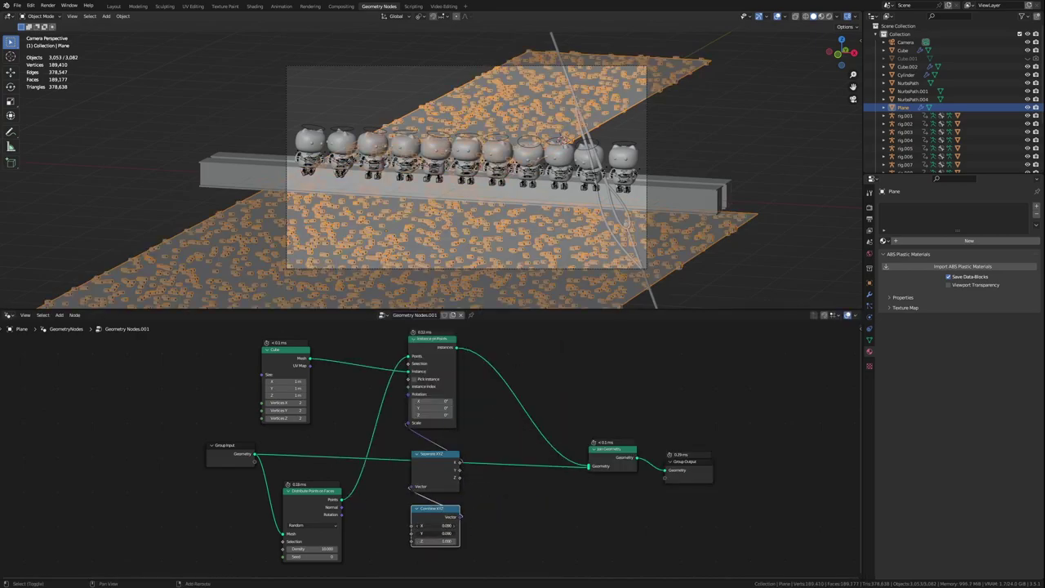
Add a Float Random Value node feeding Combine XYZ's Z input, then save
{"action": "key", "text": "shift+a"}
{"action": "type", "text": "rand"}
{"action": "key", "text": "Return"}
{"action": "left_click", "coordinate": [461, 507]}
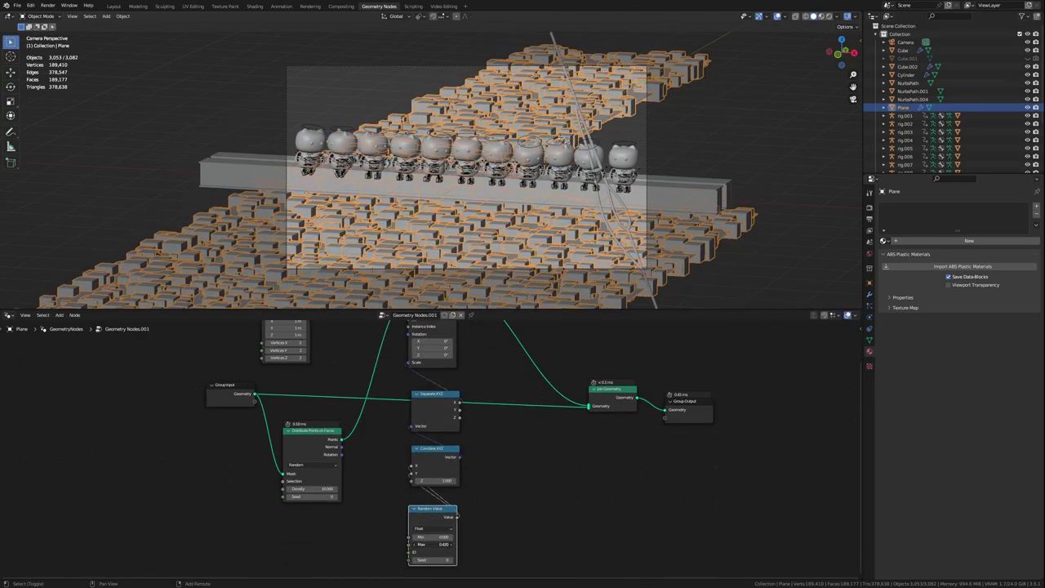
{"action": "left_click", "coordinate": [449, 518]}
{"action": "left_click", "coordinate": [458, 522]}
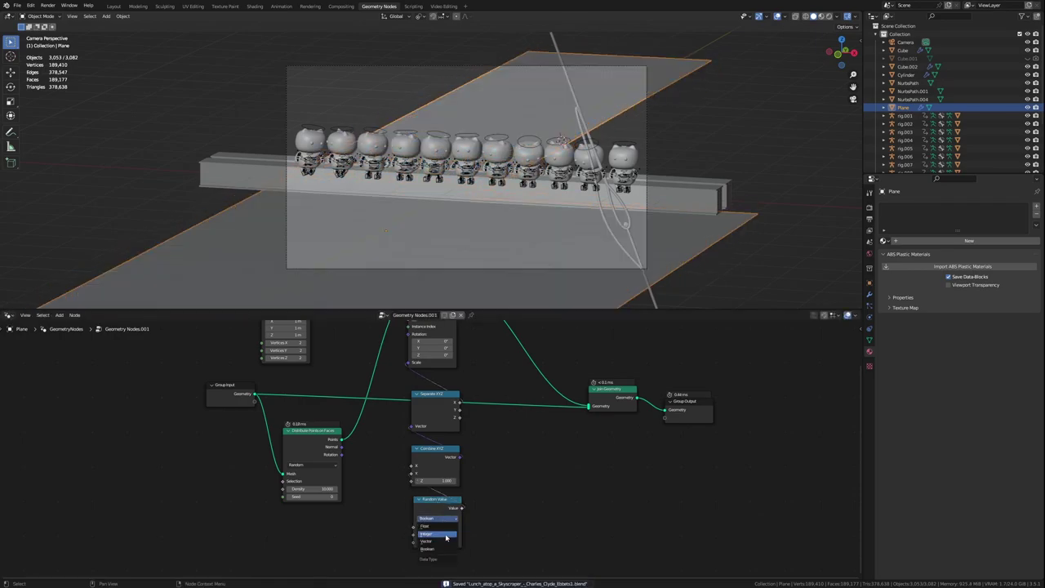
{"action": "key", "text": "ctrl+z"}
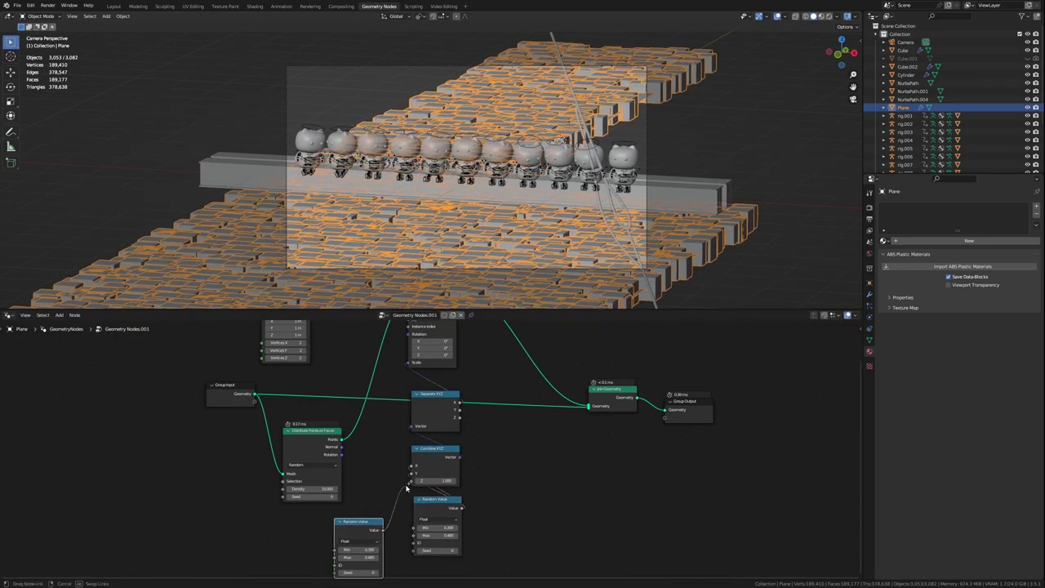
{"action": "left_click_drag", "start_coordinate": [406, 487], "coordinate": [411, 480]}
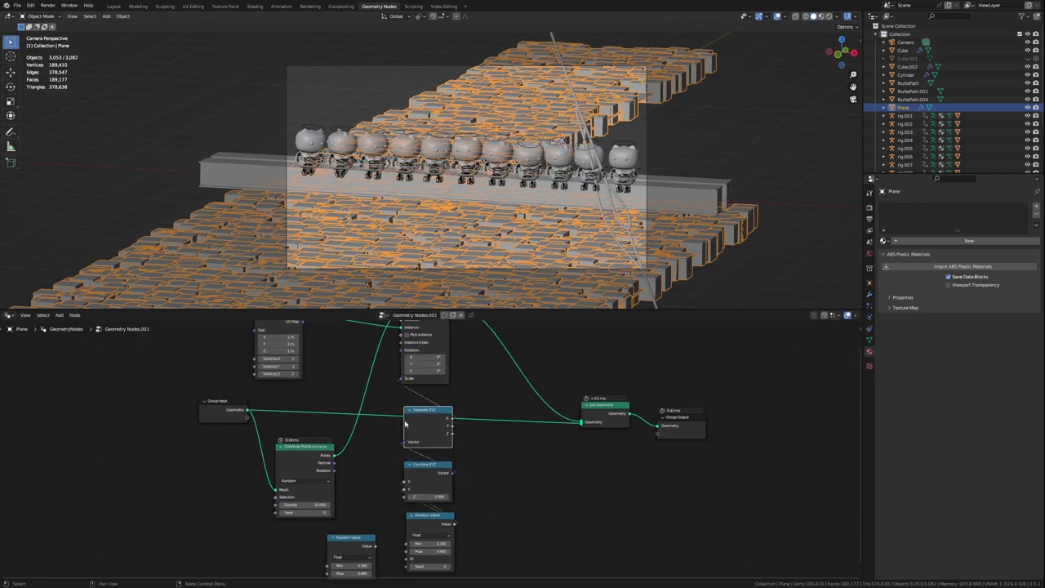
{"action": "left_click_drag", "start_coordinate": [417, 461], "coordinate": [441, 455]}
{"action": "mouse_move", "coordinate": [604, 462]}
{"action": "left_mouse_down"}
{"action": "mouse_move", "coordinate": [458, 459]}
{"action": "mouse_move", "coordinate": [415, 518]}
{"action": "left_mouse_up"}
{"action": "key", "text": "ctrl+s"}
Drive the instances' Scale with the random values and inspect the resulting block city
{"action": "scroll", "coordinate": [417, 480], "scroll_direction": "down", "scroll_amount": 2}
{"action": "middle_click_drag", "start_coordinate": [418, 480], "coordinate": [462, 498]}
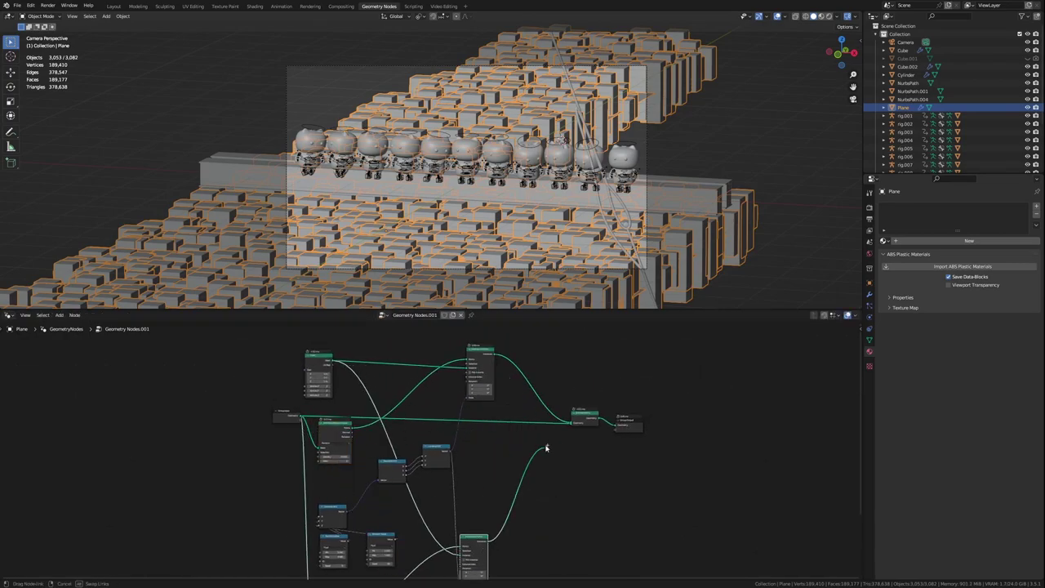
{"action": "left_click_drag", "start_coordinate": [574, 426], "coordinate": [576, 421]}
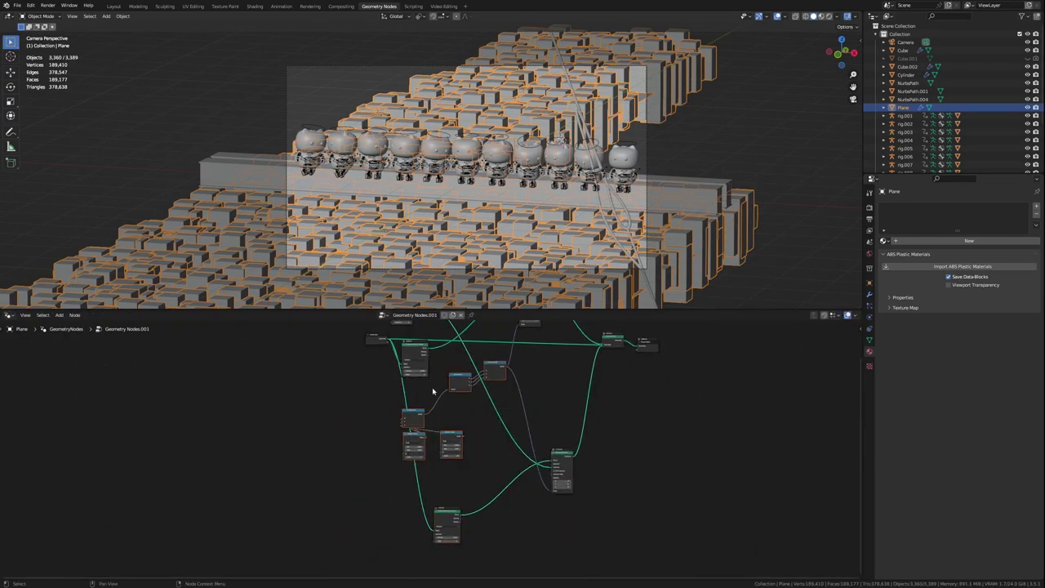
{"action": "left_click_drag", "start_coordinate": [549, 494], "coordinate": [552, 491]}
{"action": "scroll", "coordinate": [392, 443], "scroll_direction": "up", "scroll_amount": 3}
{"action": "scroll", "coordinate": [361, 425], "scroll_direction": "down", "scroll_amount": 2}
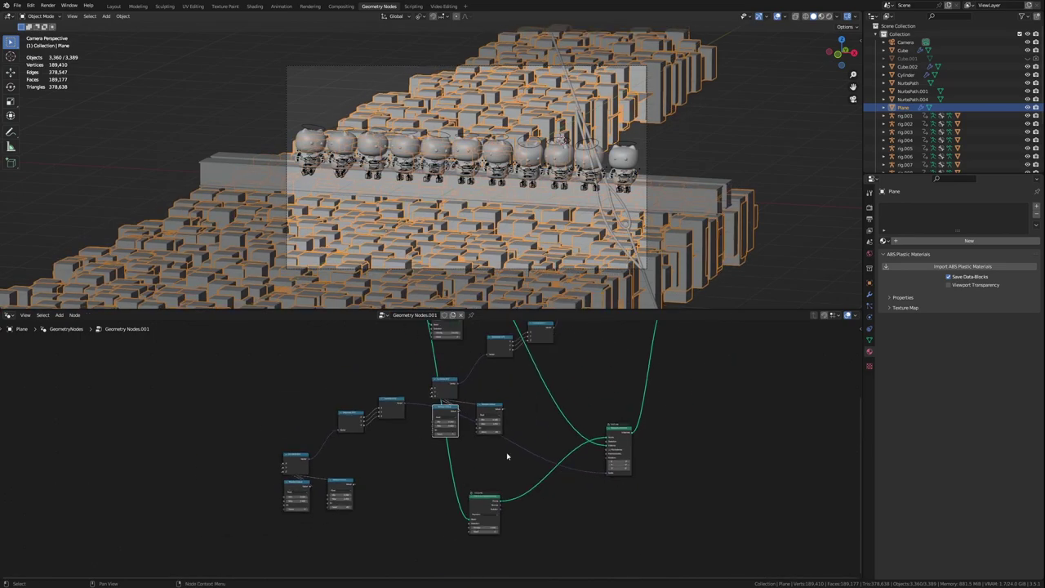
{"action": "scroll", "coordinate": [361, 425], "scroll_direction": "up", "scroll_amount": 2}
{"action": "scroll", "coordinate": [360, 424], "scroll_direction": "down", "scroll_amount": 2}
{"action": "scroll", "coordinate": [369, 406], "scroll_direction": "up", "scroll_amount": 2}
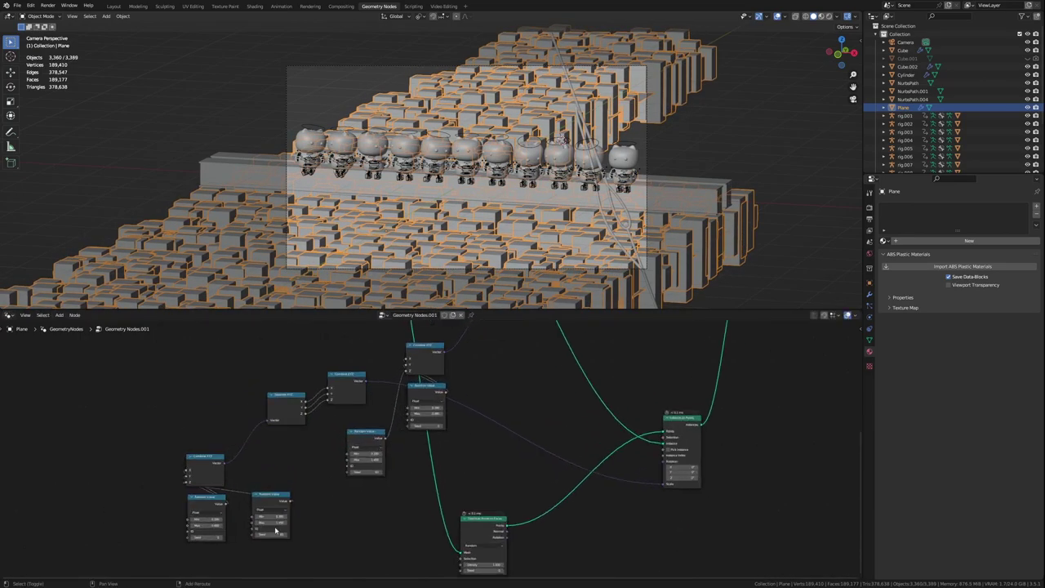
{"action": "middle_click_drag", "start_coordinate": [368, 457], "coordinate": [359, 403]}
{"action": "key", "text": "ctrl+s"}
{"action": "mouse_move", "coordinate": [523, 196]}
{"action": "middle_mouse_down"}
{"action": "mouse_move", "coordinate": [545, 171]}
{"action": "mouse_move", "coordinate": [416, 255]}
{"action": "mouse_move", "coordinate": [471, 174]}
{"action": "middle_mouse_up"}
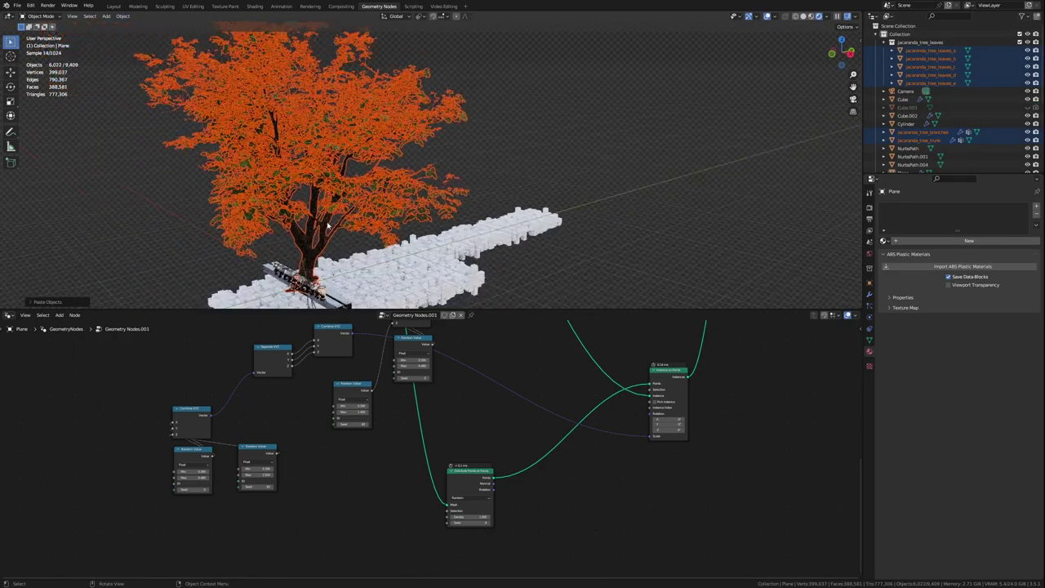
Move the jacaranda tree to Collection 3 and hide it
{"action": "key", "text": "m"}
{"action": "left_click", "coordinate": [343, 207]}
{"action": "key", "text": "h"}
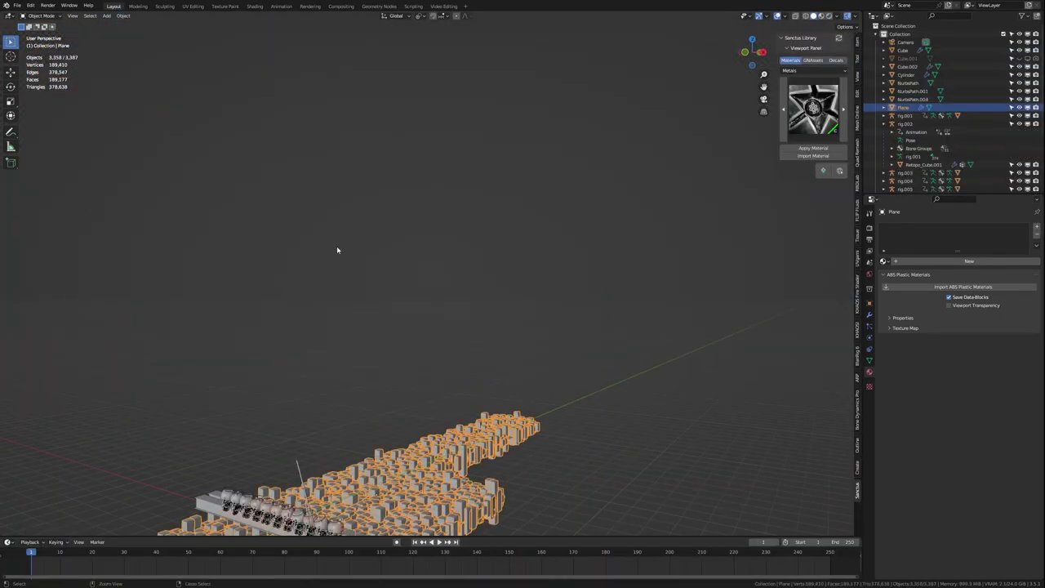
{"action": "key", "text": "alt+h"}
{"action": "key", "text": "h"}
{"action": "key", "text": "alt+h"}
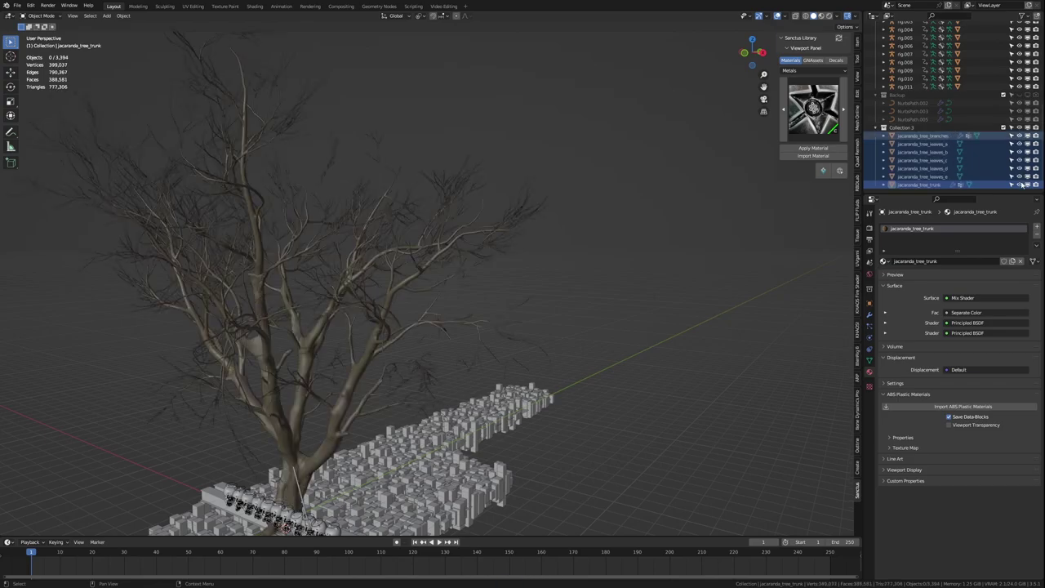
{"action": "key", "text": "h"}
{"action": "key", "text": "alt+h"}
{"action": "key", "text": "h"}
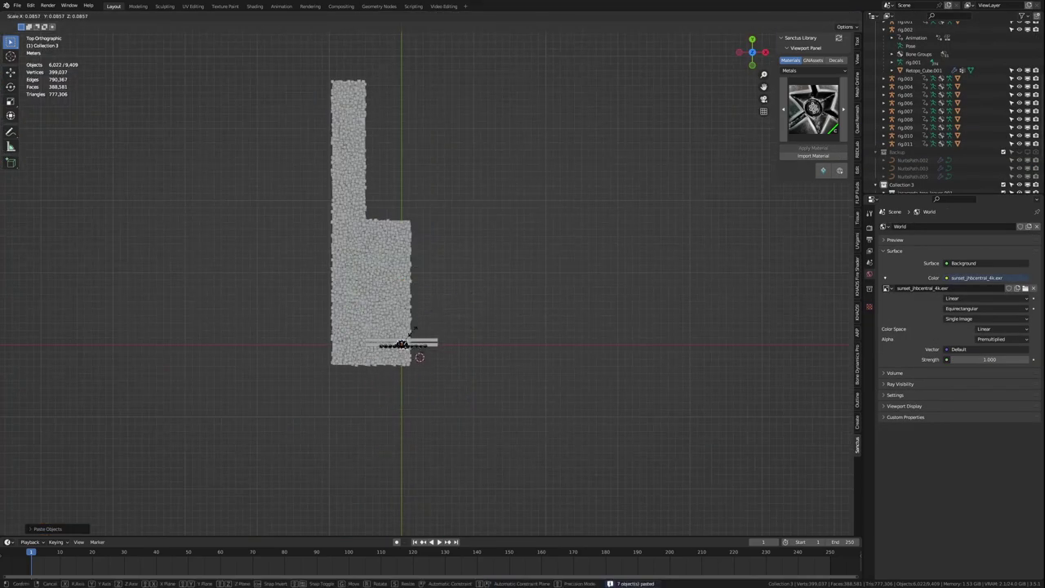
Leave Edit Mode with the split-off plane and select Plane.001 in camera view
{"action": "middle_click_drag", "start_coordinate": [401, 343], "coordinate": [408, 332]}
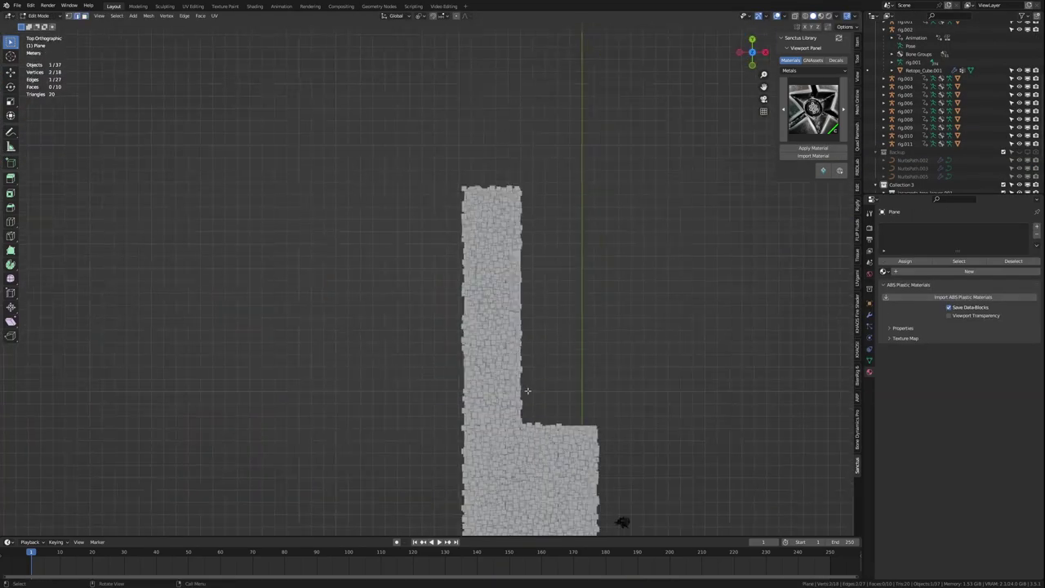
{"action": "key", "text": "KP_0"}
{"action": "key", "text": "Tab"}
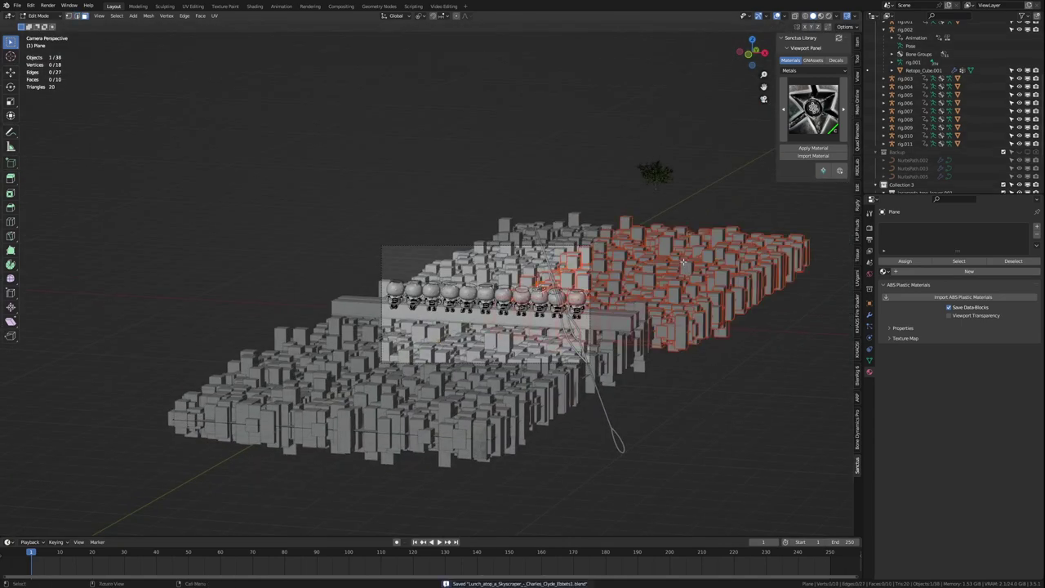
{"action": "left_click", "coordinate": [865, 362]}
Select and hide the whole tree, then select Plane.001 in the Geometry Nodes layout
{"action": "middle_click_drag", "start_coordinate": [735, 310], "coordinate": [138, 169]}
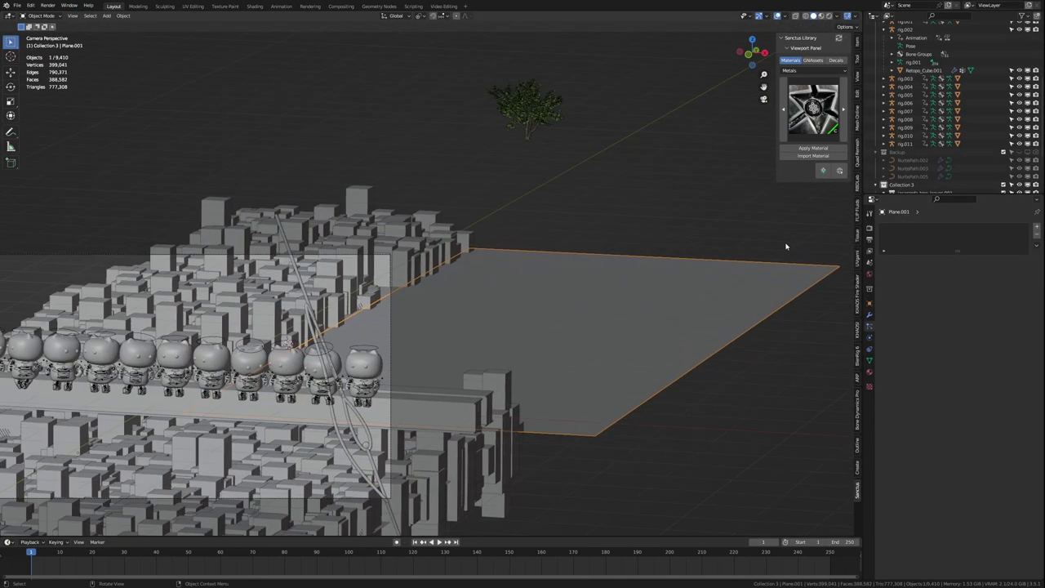
{"action": "left_click_drag", "start_coordinate": [248, 268], "coordinate": [249, 270]}
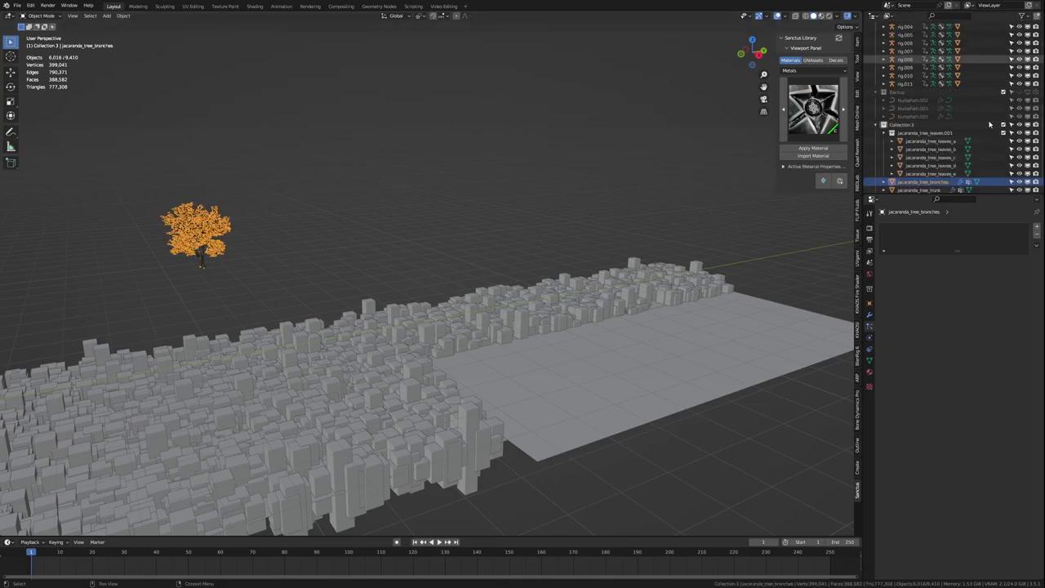
{"action": "key", "text": "KP_Decimal"}
{"action": "left_click_drag", "start_coordinate": [117, 63], "coordinate": [370, 305]}
{"action": "scroll", "coordinate": [262, 342], "scroll_direction": "down", "scroll_amount": 2}
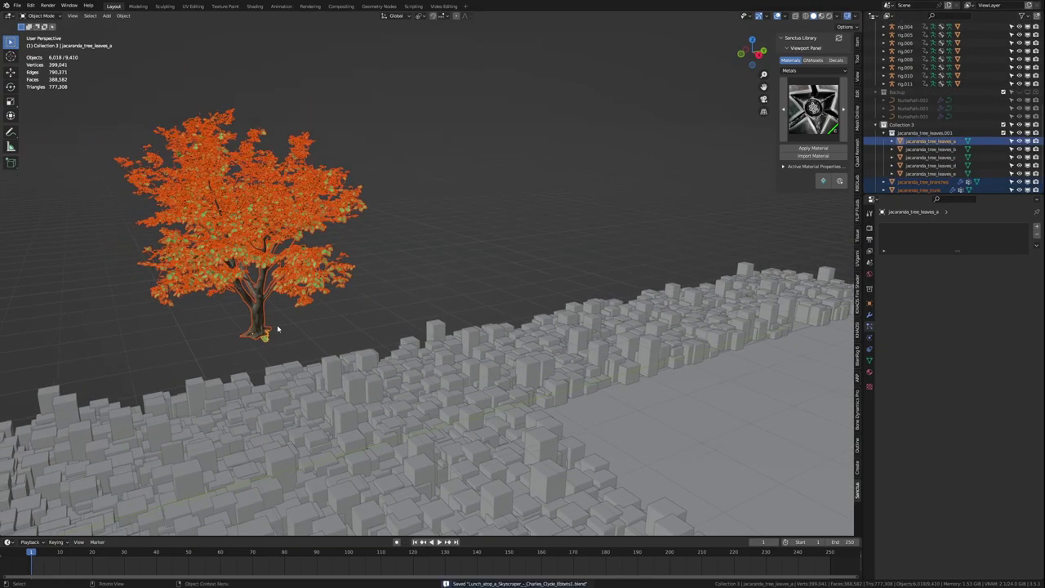
{"action": "key", "text": "h"}
{"action": "left_click", "coordinate": [417, 306]}
{"action": "left_click", "coordinate": [379, 6]}
Create a new node tree for Plane.001 with Distribute Points on Faces between input and output
{"action": "left_click", "coordinate": [428, 316]}
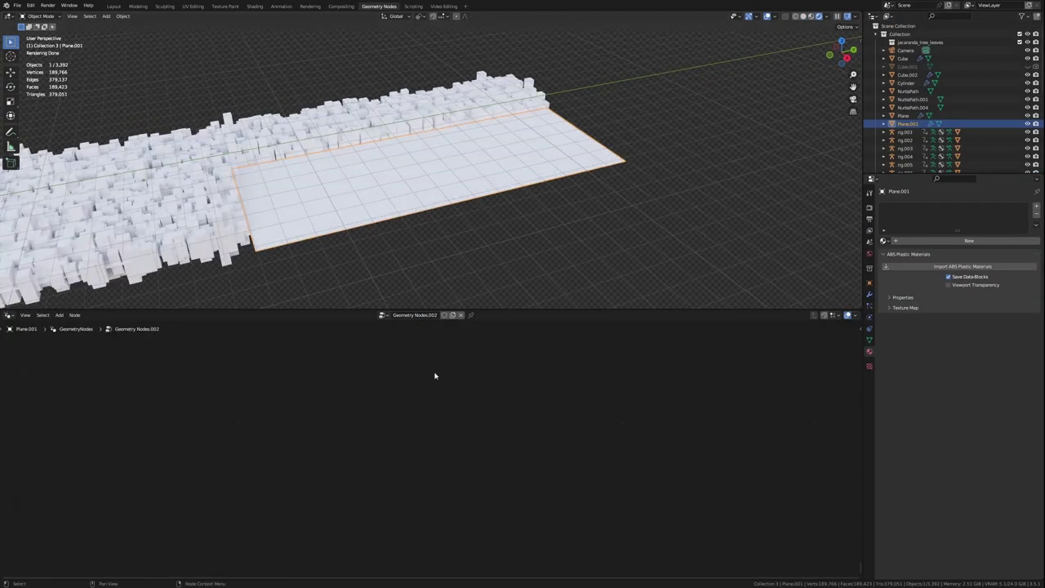
{"action": "key", "text": "shift+a"}
{"action": "left_click", "coordinate": [364, 445]}
{"action": "left_click", "coordinate": [400, 425]}
{"action": "middle_click_drag", "start_coordinate": [428, 206], "coordinate": [547, 387]}
{"action": "key", "text": "ctrl+s"}
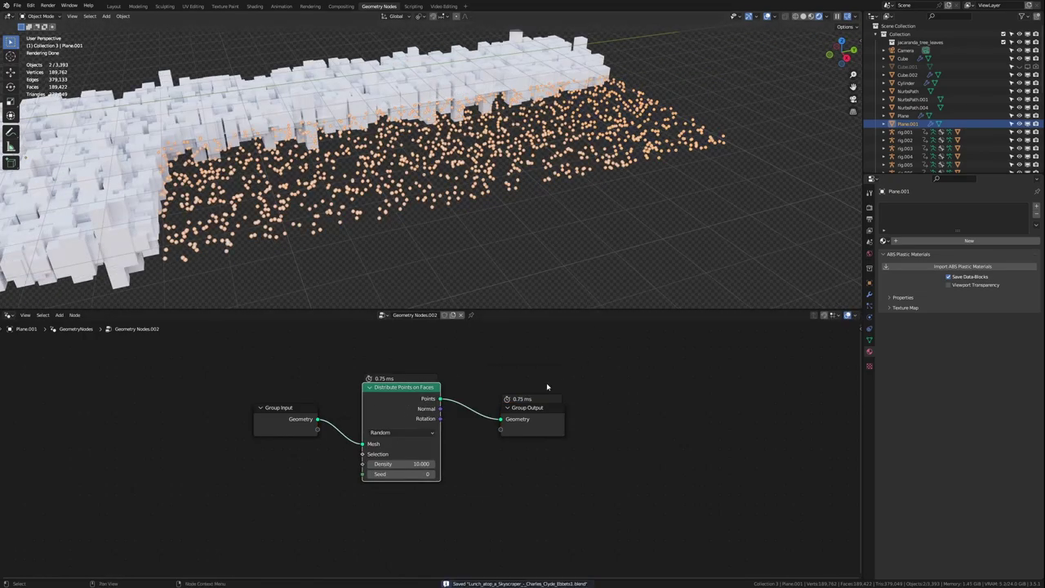
Add Instance on Points and Join Geometry, apply the plane's scale, then delete Collection Info
{"action": "type", "text": "oinst"}
{"action": "key", "text": "Return"}
{"action": "left_click_drag", "start_coordinate": [539, 402], "coordinate": [498, 415]}
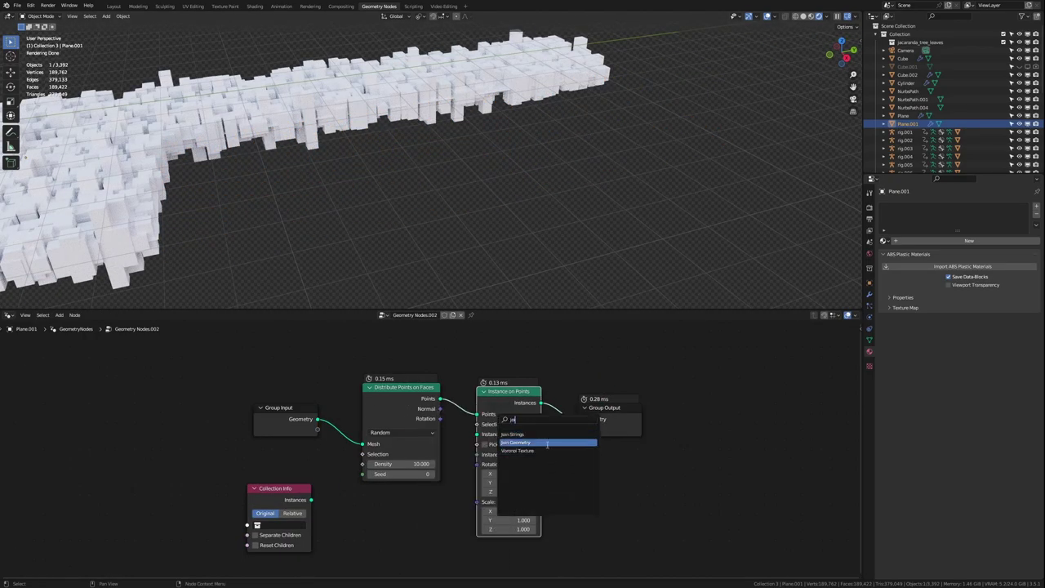
{"action": "type", "text": "join"}
{"action": "key", "text": "Return"}
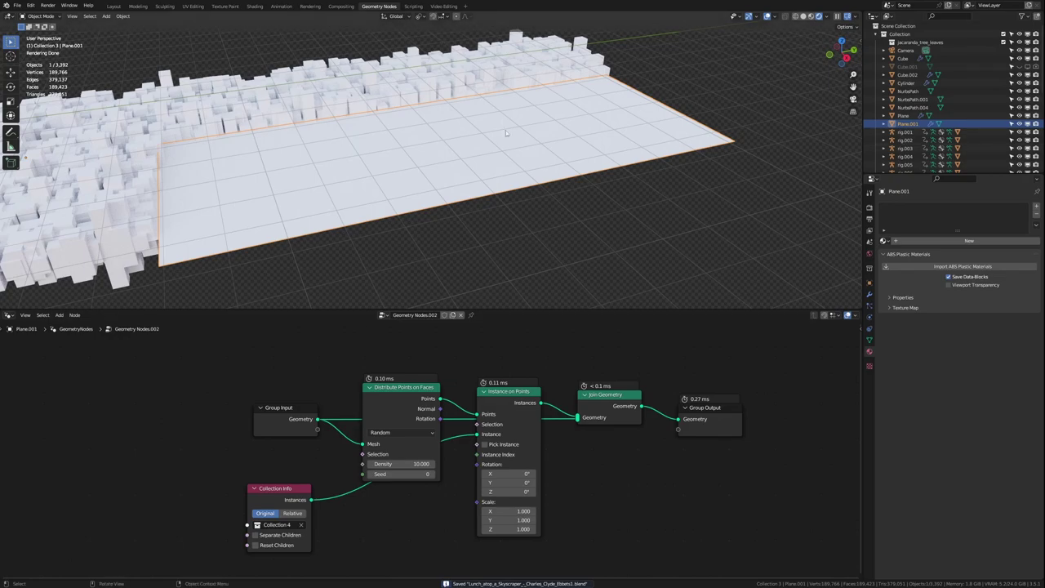
{"action": "left_click", "coordinate": [294, 512]}
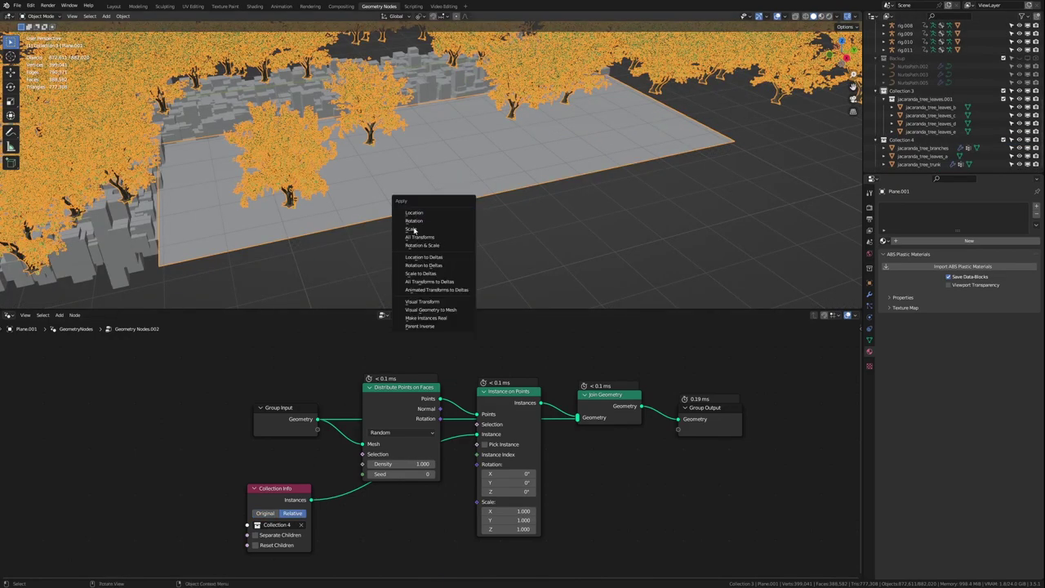
{"action": "left_click", "coordinate": [414, 230]}
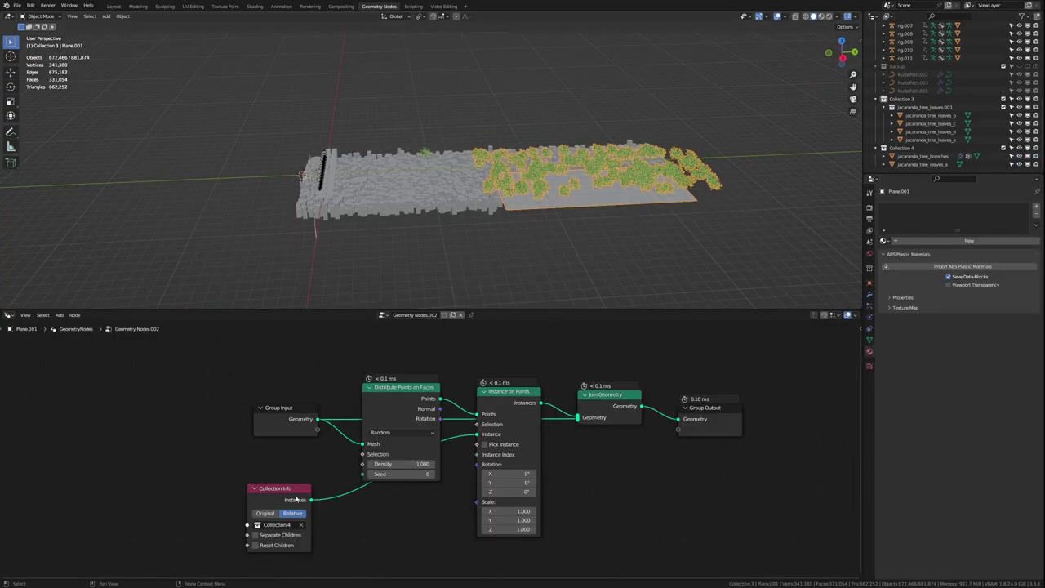
{"action": "left_click", "coordinate": [308, 498]}
{"action": "key", "text": "Delete"}
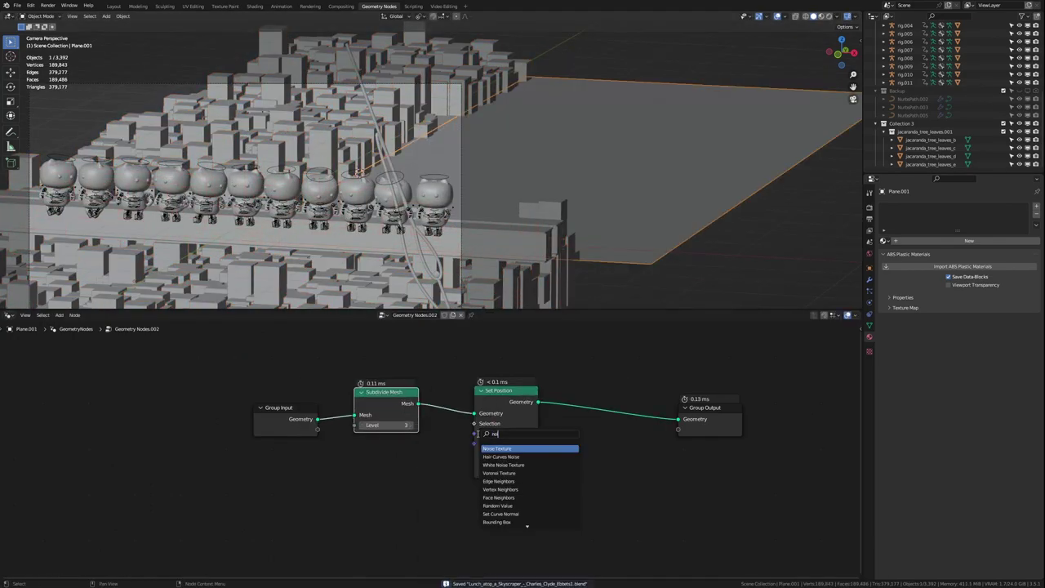
Feed a Noise Texture through a Vector node into Set Position's offset and lower its scale
{"action": "key", "text": "Return"}
{"action": "left_click_drag", "start_coordinate": [249, 521], "coordinate": [279, 430]}
{"action": "type", "text": "vec"}
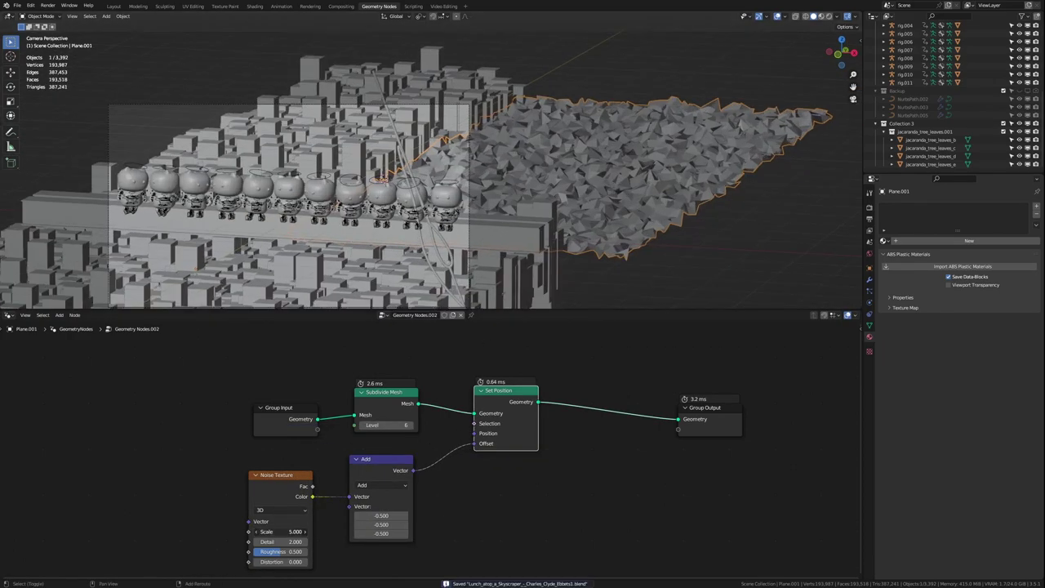
{"action": "left_click_drag", "start_coordinate": [278, 531], "coordinate": [245, 531]}
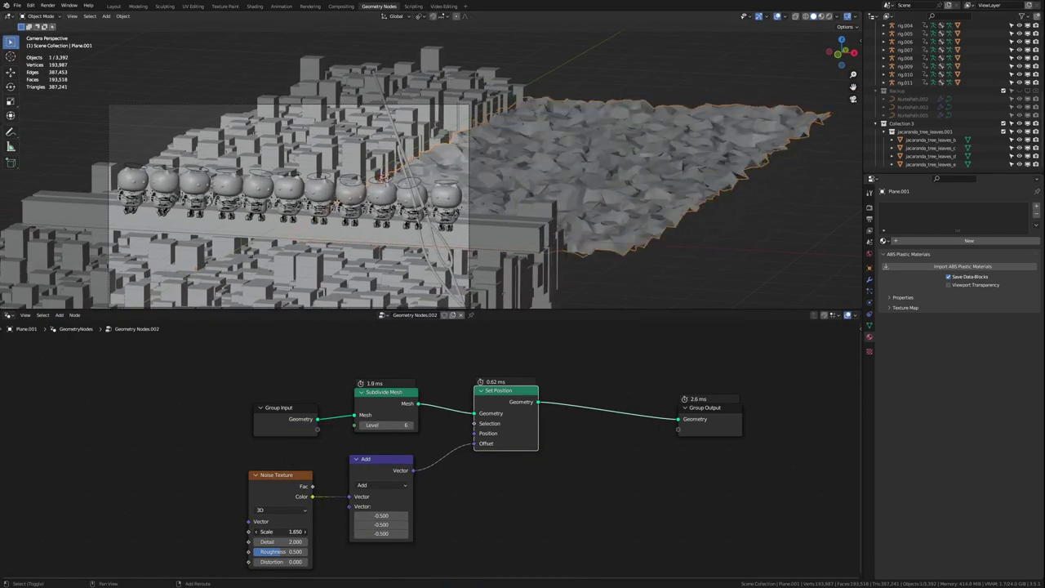
Add a Set Material node before the output with a new material
{"action": "key", "text": "shift+a"}
{"action": "type", "text": "s"}
{"action": "left_click", "coordinate": [607, 418]}
{"action": "left_click", "coordinate": [618, 445]}
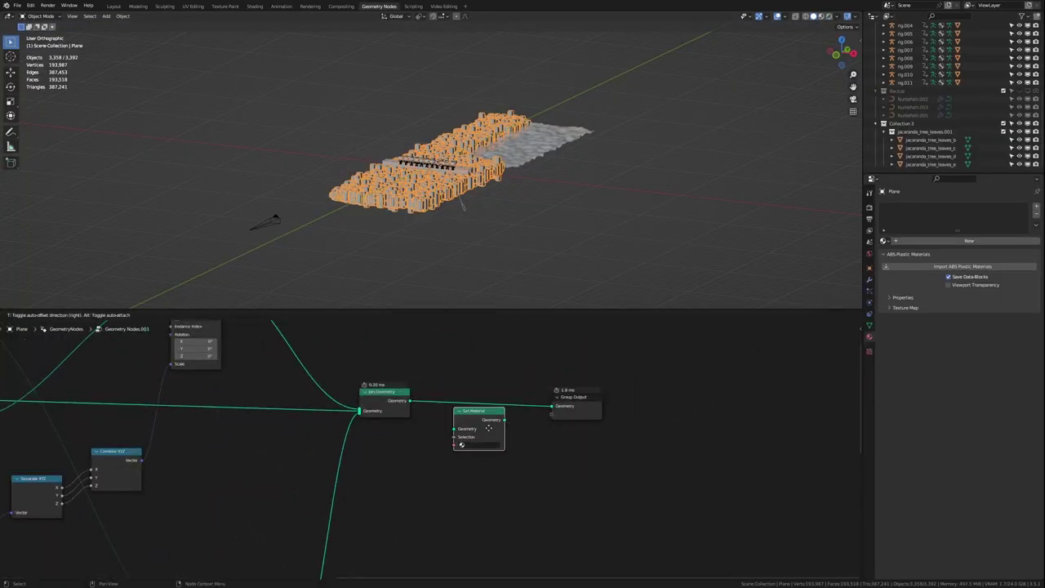
{"action": "left_click", "coordinate": [929, 241]}
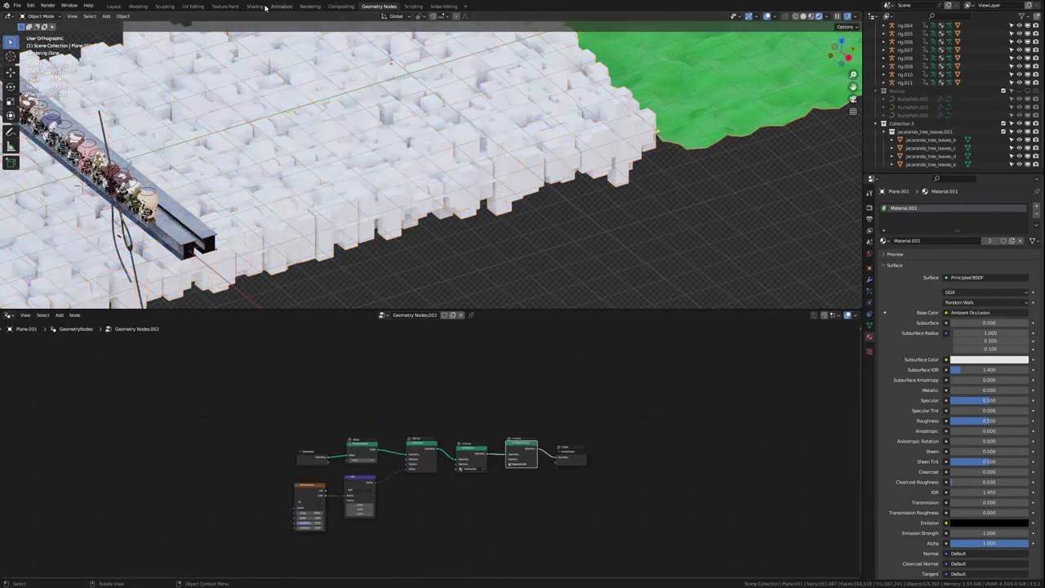
In the Shading workspace, wire the noise texture into a new Mix node instead of Base Color
{"action": "left_click", "coordinate": [260, 7]}
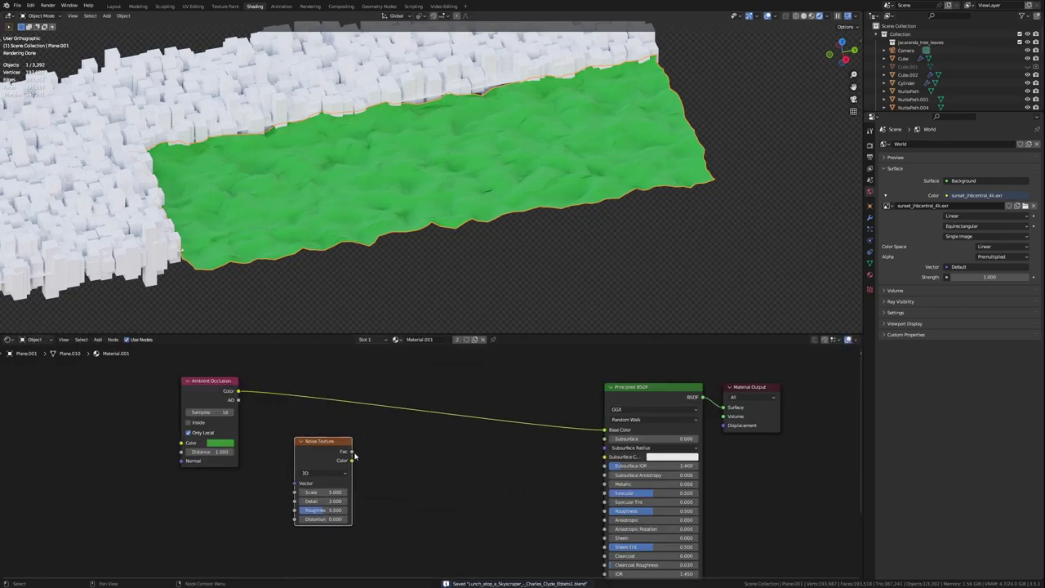
{"action": "left_click_drag", "start_coordinate": [353, 452], "coordinate": [604, 429]}
{"action": "key", "text": "ctrl+z"}
{"action": "scroll", "coordinate": [241, 466], "scroll_direction": "down", "scroll_amount": 2}
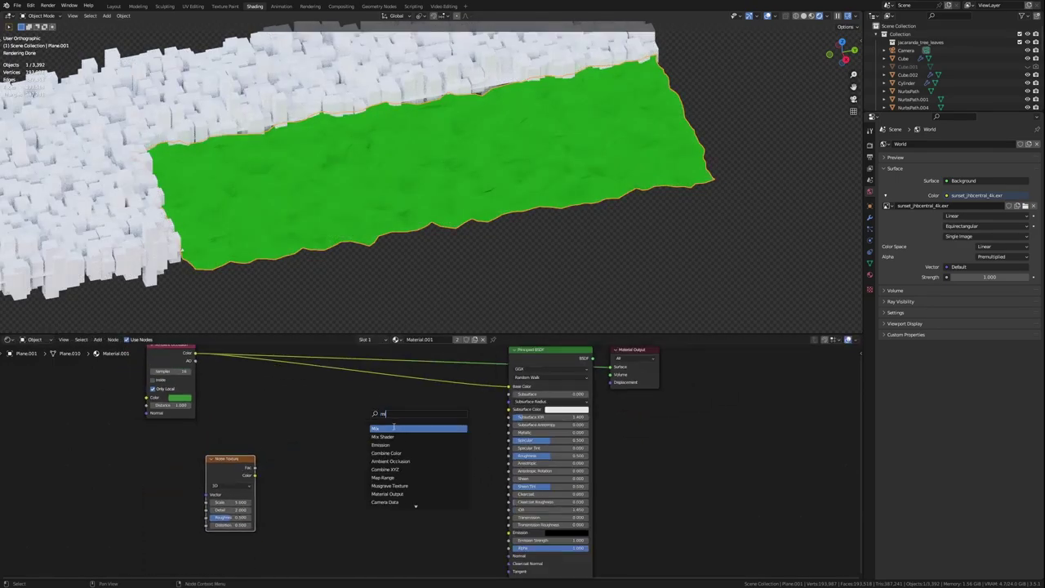
{"action": "left_click_drag", "start_coordinate": [255, 468], "coordinate": [370, 464]}
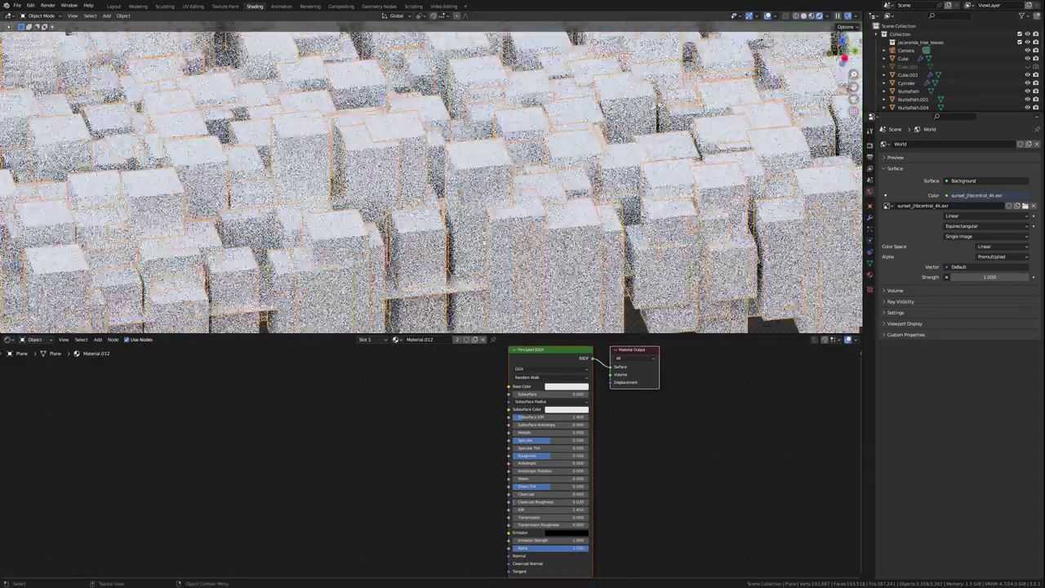
Link a Checker Texture with mapping nodes to Base Color and set its scale to 25
{"action": "key", "text": "shift+a"}
{"action": "left_click_drag", "start_coordinate": [361, 426], "coordinate": [508, 386]}
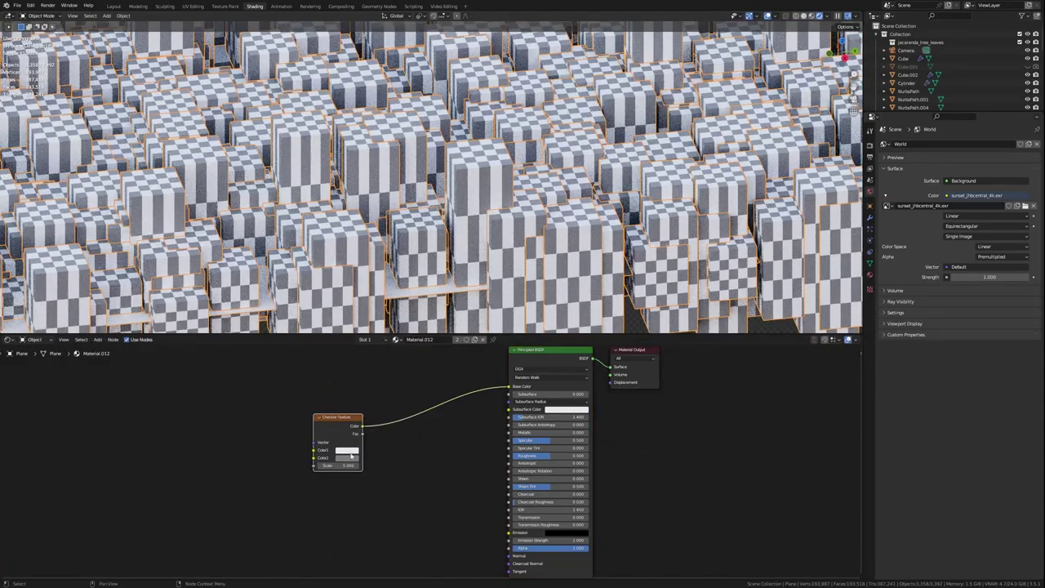
{"action": "key", "text": "ctrl+t"}
{"action": "left_click", "coordinate": [346, 450]}
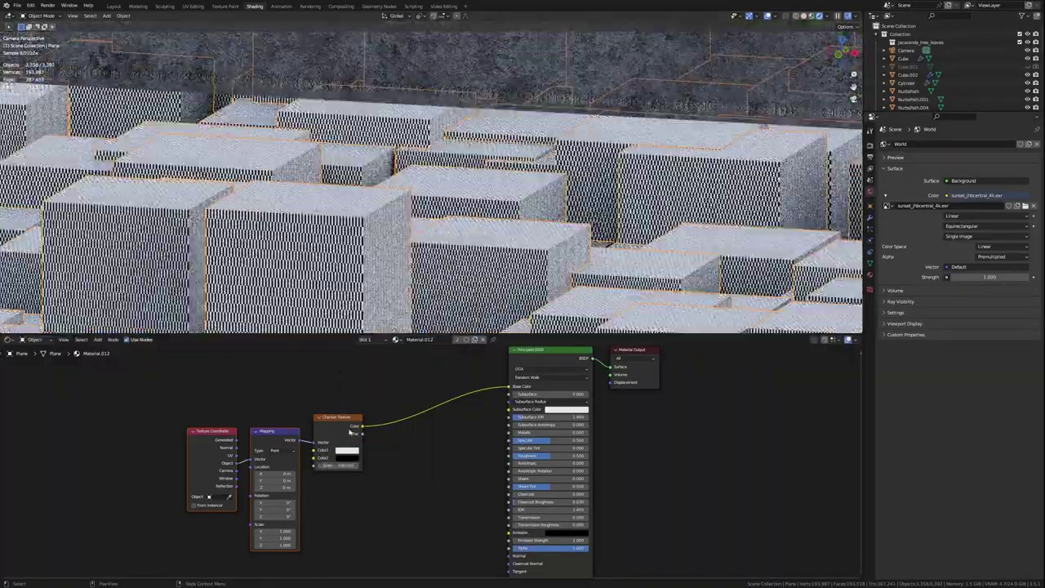
{"action": "left_click", "coordinate": [341, 465]}
{"action": "type", "text": "25"}
{"action": "key", "text": "Return"}
Set the Mapping node's Scale X and Y to 0.21 so the checkers are square
{"action": "scroll", "coordinate": [343, 457], "scroll_direction": "up", "scroll_amount": 3}
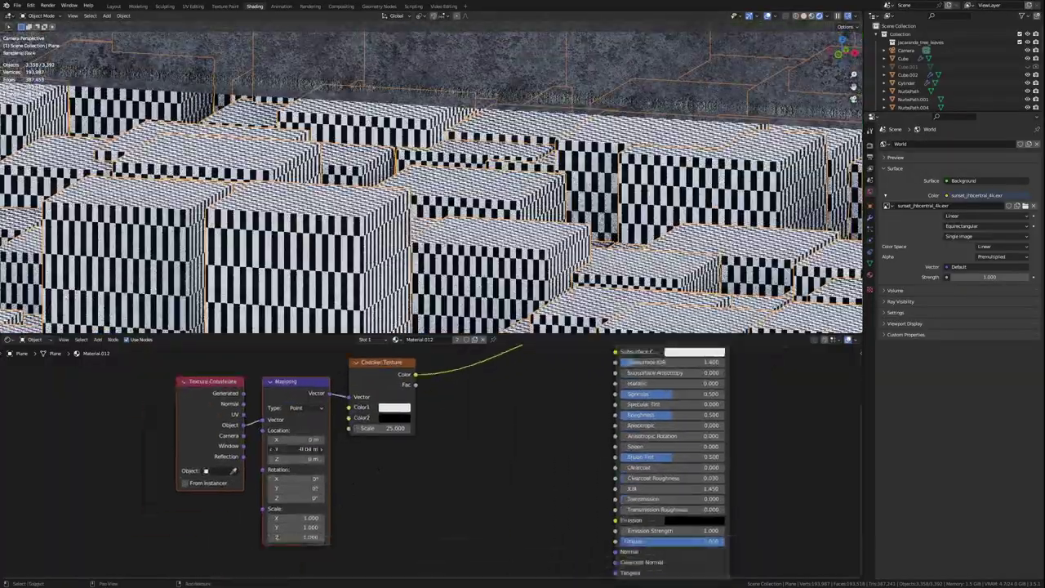
{"action": "left_click_drag", "start_coordinate": [296, 518], "coordinate": [295, 527]}
{"action": "type", "text": "0.21"}
{"action": "key", "text": "Return"}
{"action": "scroll", "coordinate": [462, 413], "scroll_direction": "down", "scroll_amount": 2}
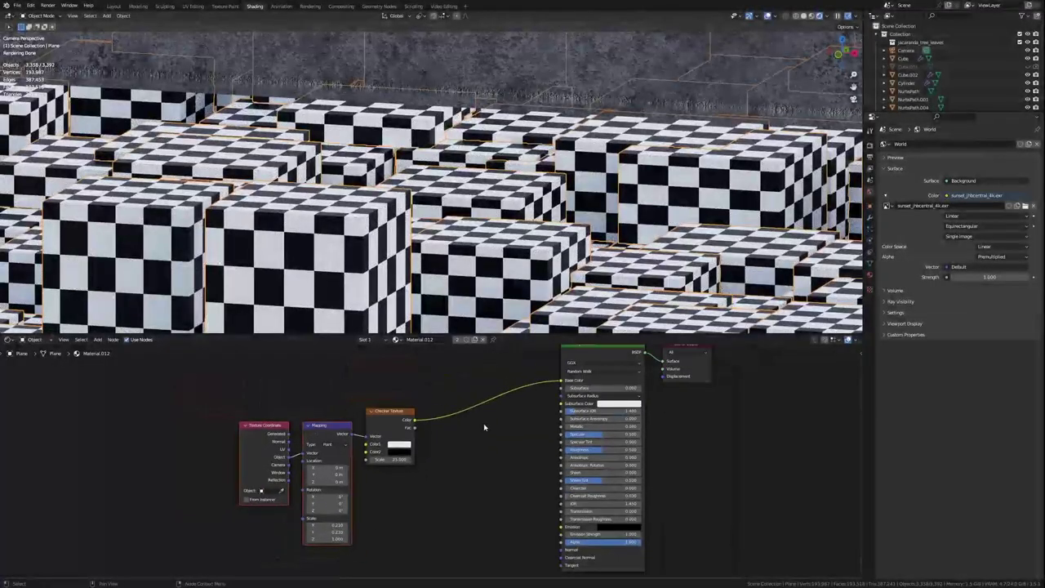
{"action": "scroll", "coordinate": [462, 413], "scroll_direction": "up", "scroll_amount": 2}
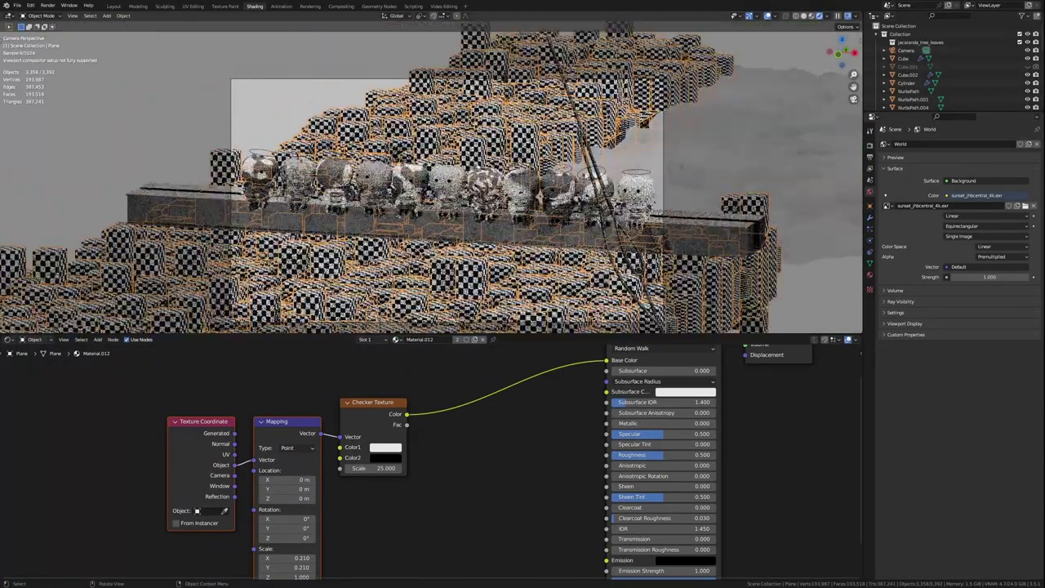
Replace the Checker Texture with a Voronoi Texture set to the F1 feature
{"action": "left_click_drag", "start_coordinate": [375, 402], "coordinate": [382, 388]}
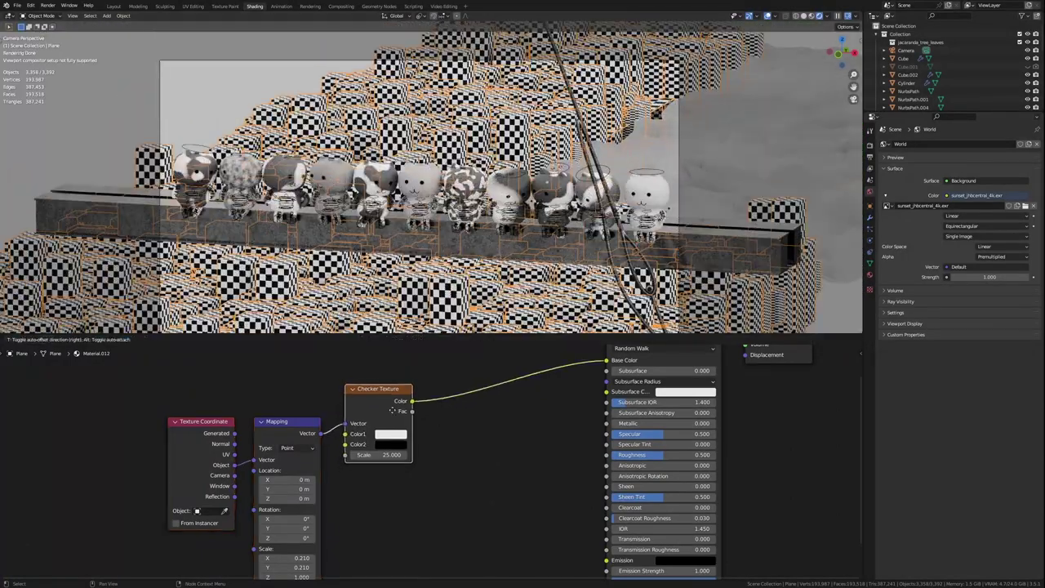
{"action": "left_click", "coordinate": [391, 444]}
{"action": "scroll", "coordinate": [416, 408], "scroll_direction": "down", "scroll_amount": 2}
{"action": "key", "text": "x"}
{"action": "key", "text": "shift+a"}
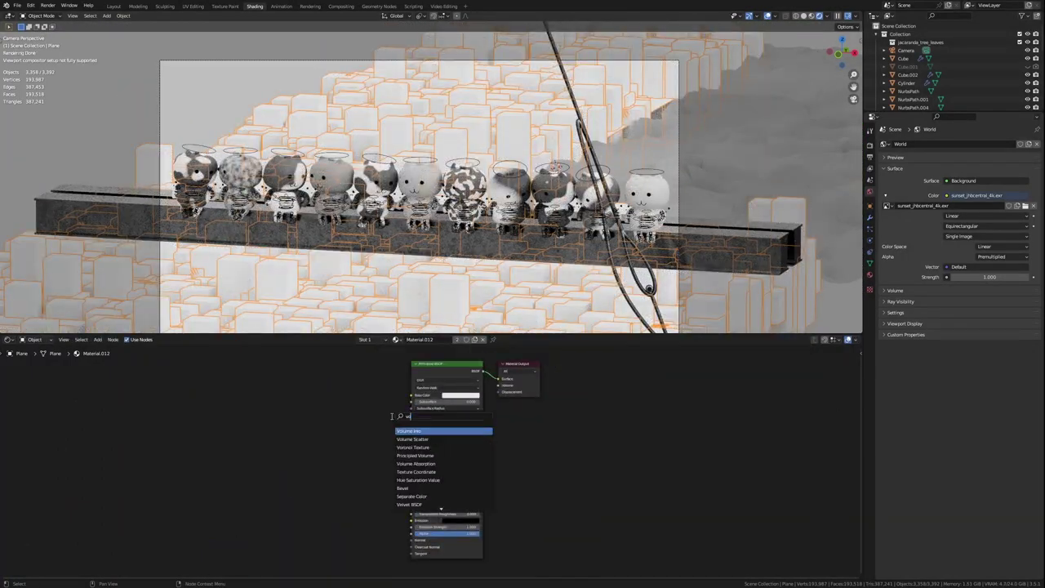
{"action": "left_click", "coordinate": [412, 446]}
{"action": "scroll", "coordinate": [333, 481], "scroll_direction": "up", "scroll_amount": 2}
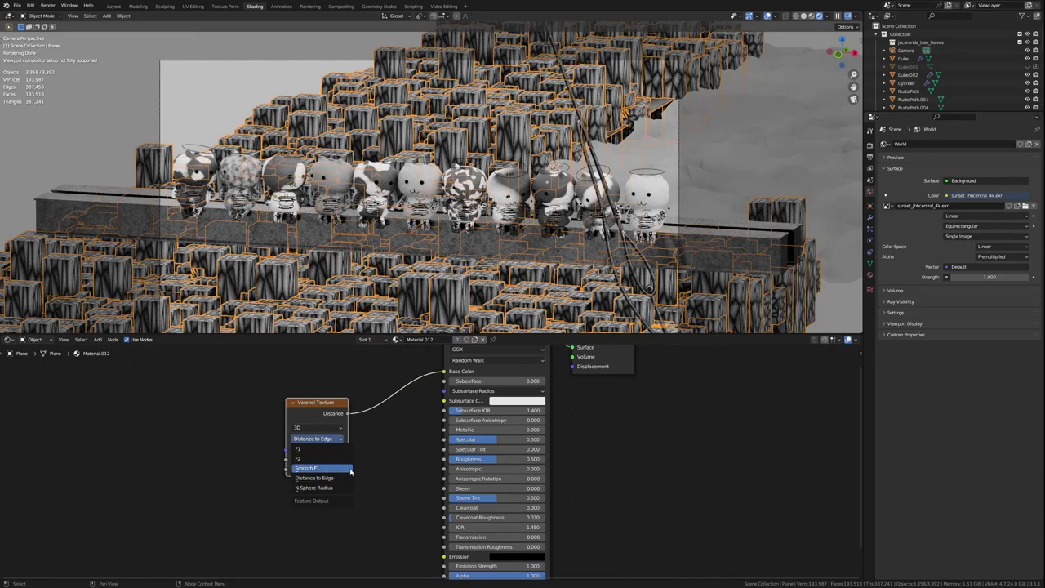
{"action": "left_click", "coordinate": [298, 449]}
{"action": "left_click", "coordinate": [317, 469]}
Add mapping nodes to the Voronoi, stretch the pattern vertically, and save the file
{"action": "key", "text": "ctrl+t"}
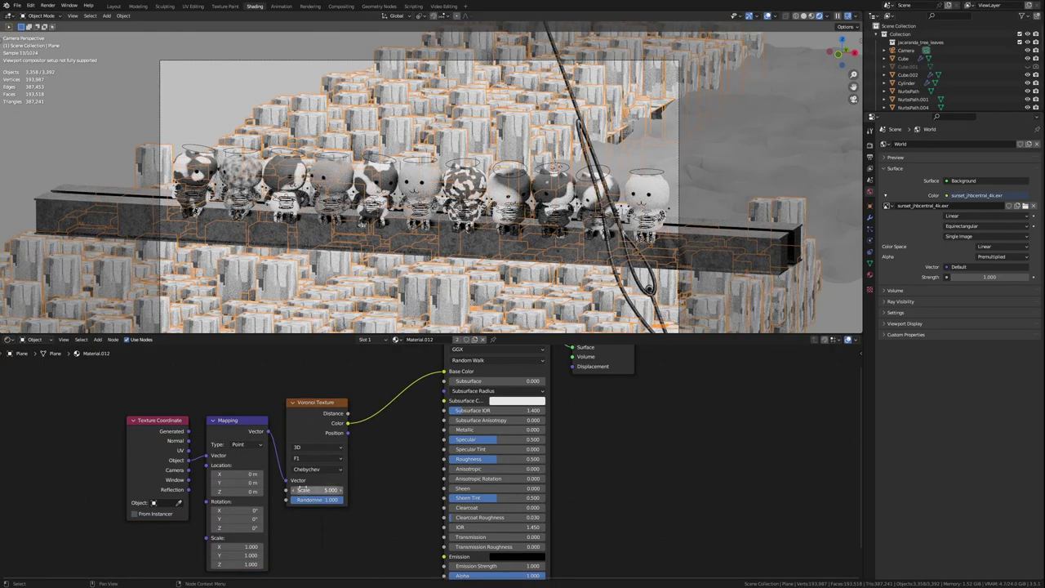
{"action": "scroll", "coordinate": [196, 563], "scroll_direction": "up", "scroll_amount": 2}
{"action": "left_click_drag", "start_coordinate": [253, 560], "coordinate": [282, 560]}
{"action": "key", "text": "ctrl+s"}
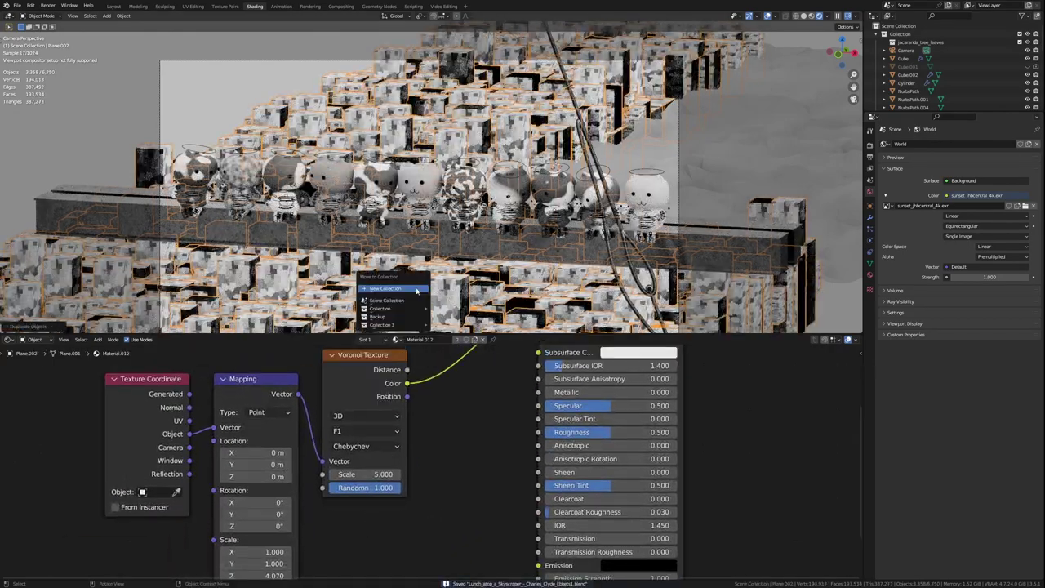
Move a copy into the Backup collection, apply the transform, and add a Realize Instances node
{"action": "left_click", "coordinate": [400, 316]}
{"action": "left_click", "coordinate": [416, 365]}
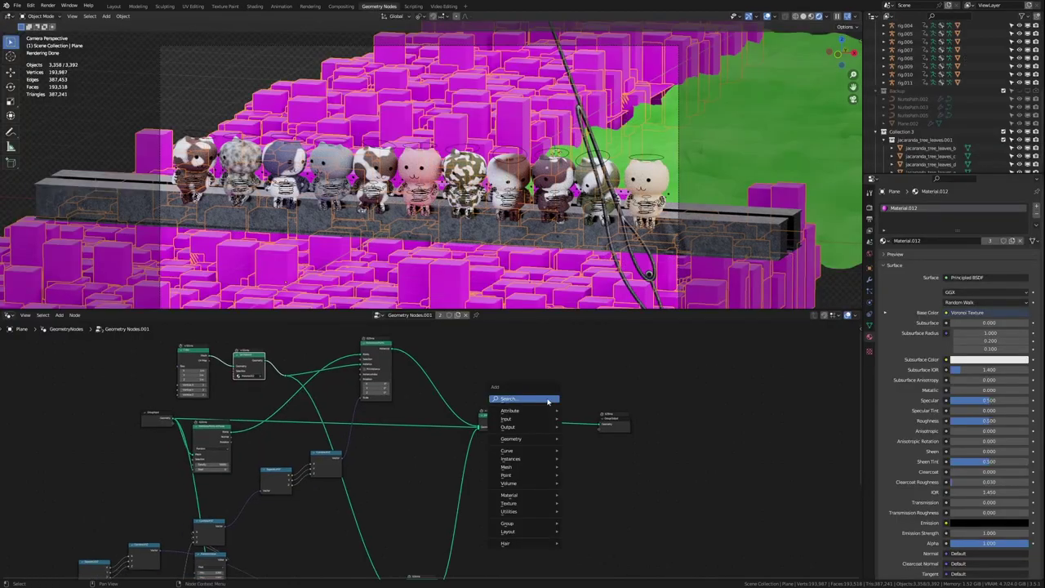
{"action": "key", "text": "Return"}
{"action": "left_click", "coordinate": [555, 415]}
Convert the city to a mesh and Smart UV Project it with an edited island margin
{"action": "left_click", "coordinate": [495, 121]}
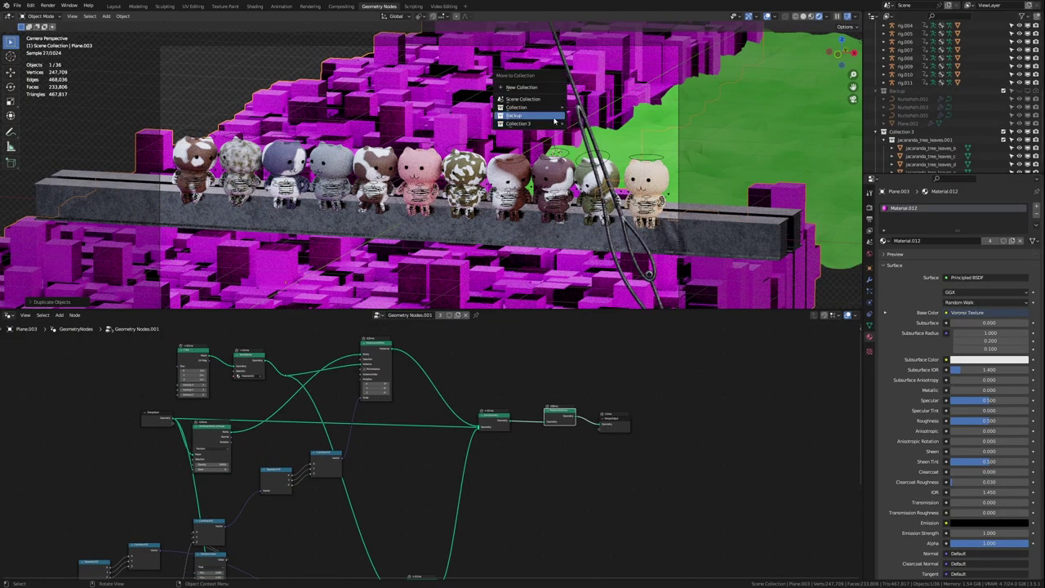
{"action": "key", "text": "Tab"}
{"action": "key", "text": "u"}
{"action": "left_click", "coordinate": [373, 152]}
{"action": "left_click", "coordinate": [429, 172]}
{"action": "type", "text": "3"}
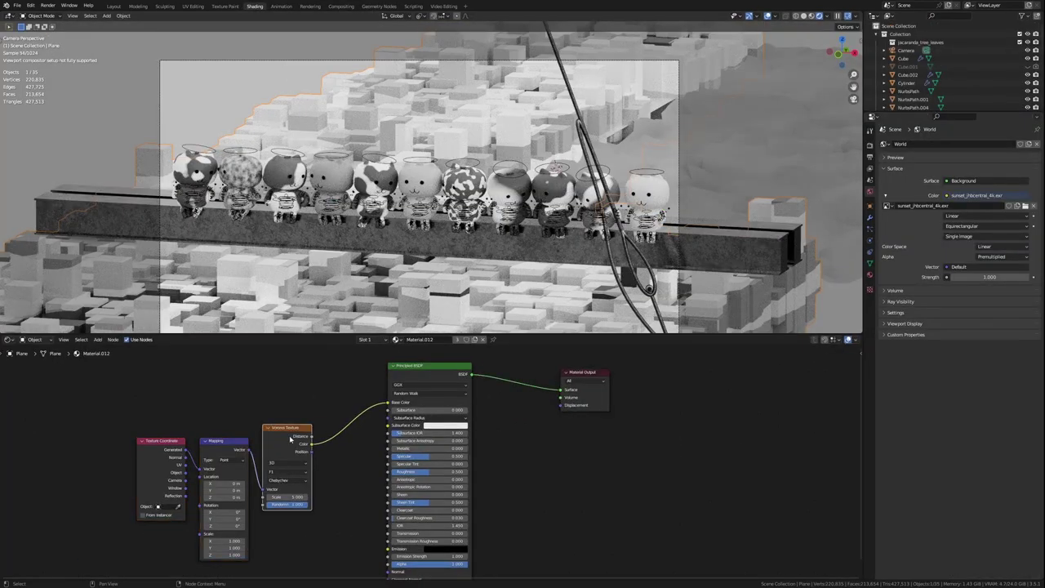
{"action": "type", "text": "x"}
Add a Voronoi Texture fed by the mapping output, linked to Base Color, using Minkowski distance
{"action": "key", "text": "shift+a"}
{"action": "left_click", "coordinate": [356, 427]}
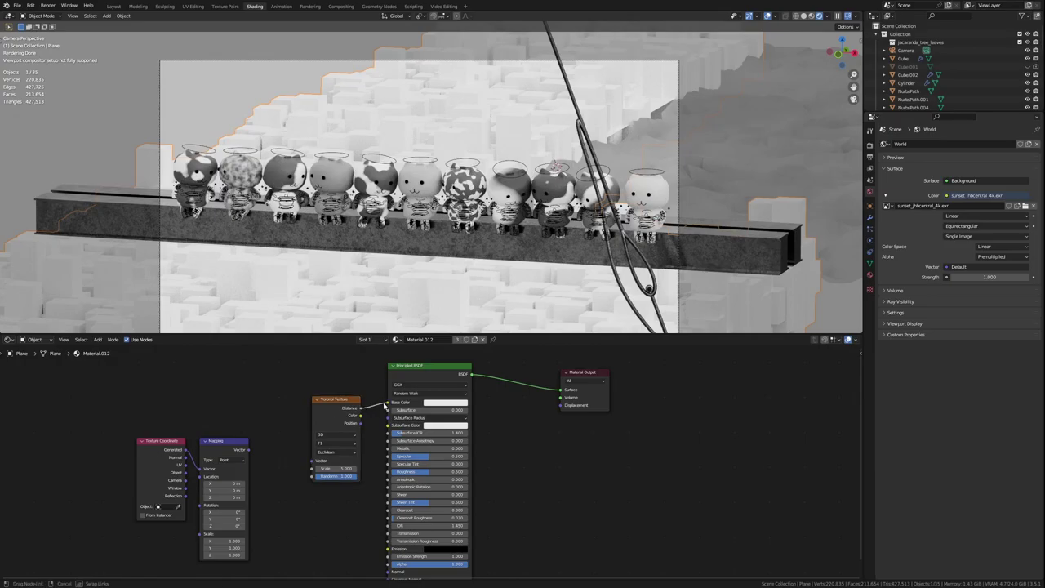
{"action": "mouse_move", "coordinate": [362, 418]}
{"action": "left_mouse_down"}
{"action": "mouse_move", "coordinate": [388, 403]}
{"action": "mouse_move", "coordinate": [311, 411]}
{"action": "left_mouse_up"}
{"action": "left_click_drag", "start_coordinate": [247, 449], "coordinate": [287, 473]}
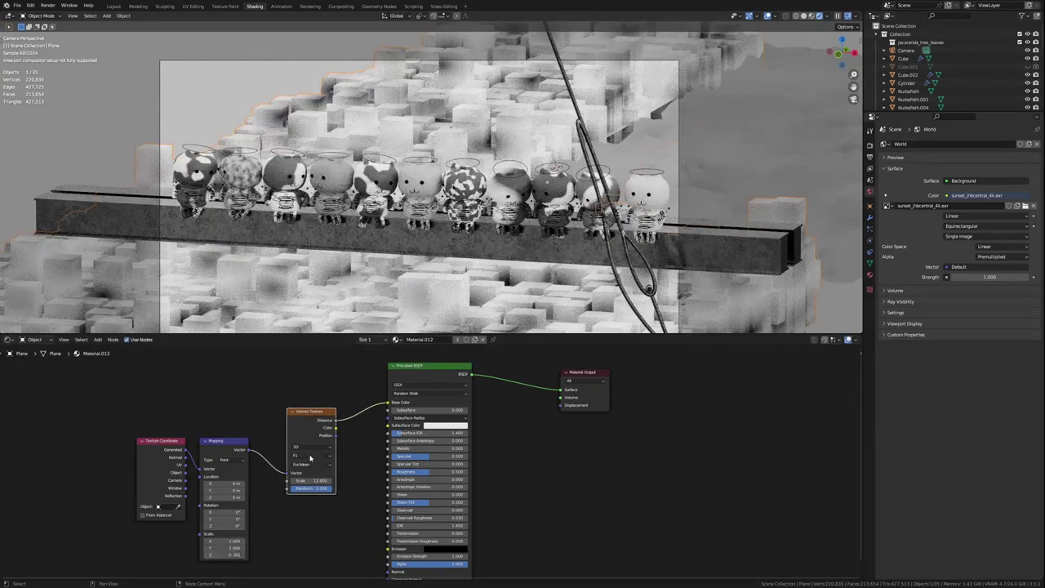
{"action": "left_click", "coordinate": [311, 464]}
{"action": "left_click", "coordinate": [310, 488]}
{"action": "left_click_drag", "start_coordinate": [428, 364], "coordinate": [557, 341]}
Insert a ColorRamp between Voronoi and shader and switch the Voronoi to Distance to Edge
{"action": "key", "text": "shift+a"}
{"action": "type", "text": "colo"}
{"action": "left_click", "coordinate": [348, 418]}
{"action": "left_click", "coordinate": [390, 437]}
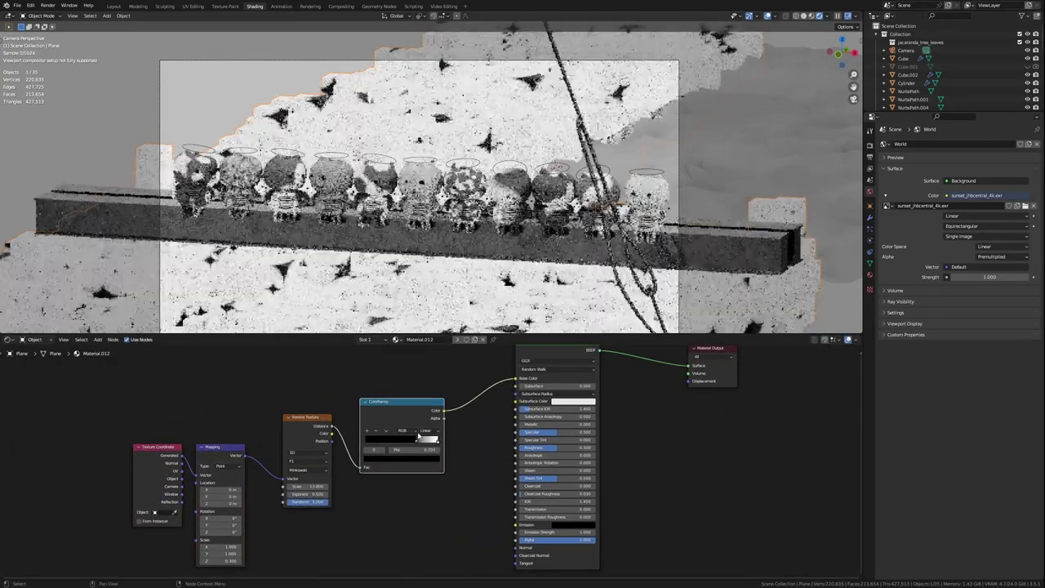
{"action": "left_click", "coordinate": [322, 491]}
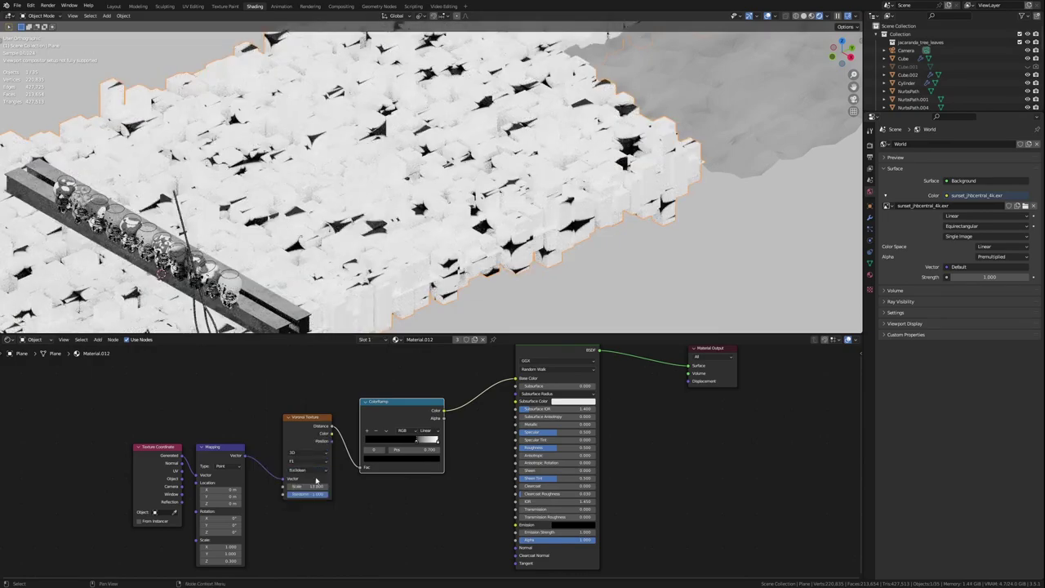
{"action": "key", "text": "x"}
Swap the Voronoi and ColorRamp for a Musgrave Texture and search 'colo' for a ColorRamp
{"action": "key", "text": "ctrl+s"}
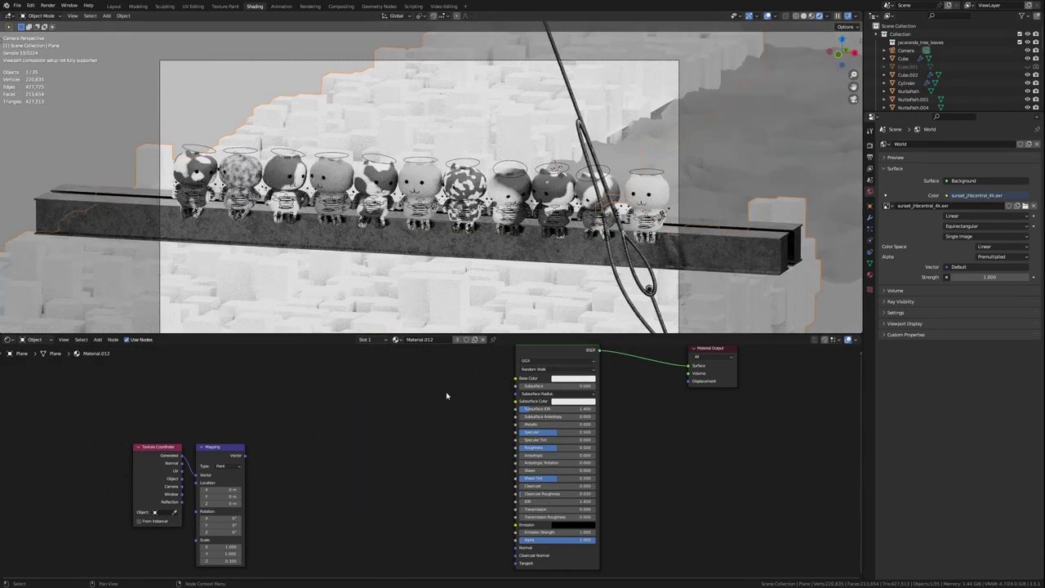
{"action": "left_click", "coordinate": [459, 405]}
{"action": "left_click", "coordinate": [254, 363]}
{"action": "key", "text": "shift+a"}
{"action": "type", "text": "colo"}
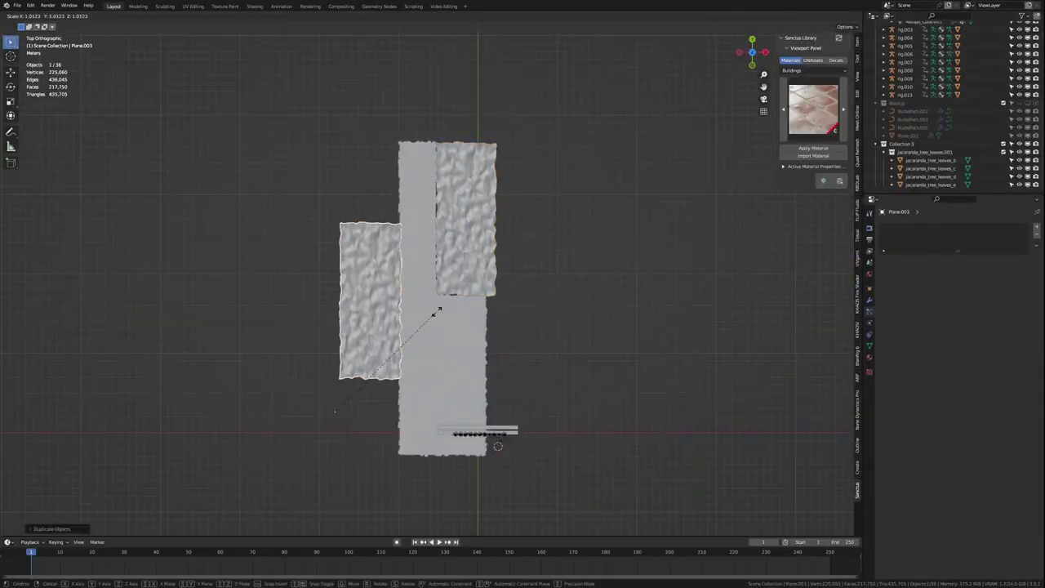
Set the plane's origin, scale it, and do a quick test render through the camera
{"action": "right_click", "coordinate": [320, 277]}
{"action": "left_click", "coordinate": [349, 366]}
{"action": "key", "text": "s"}
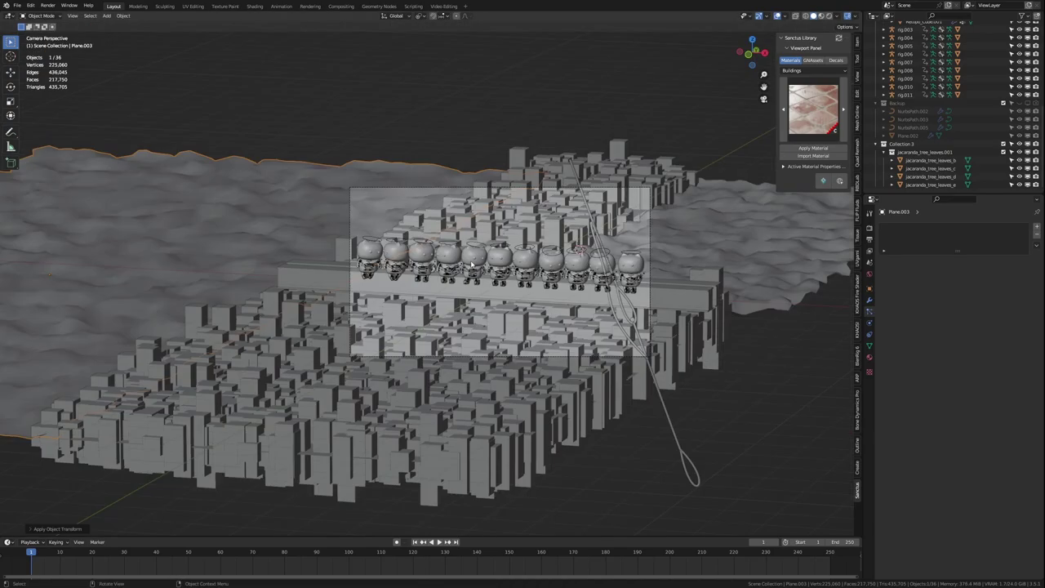
{"action": "key", "text": "Home"}
{"action": "key", "text": "F12"}
{"action": "key", "text": "Escape"}
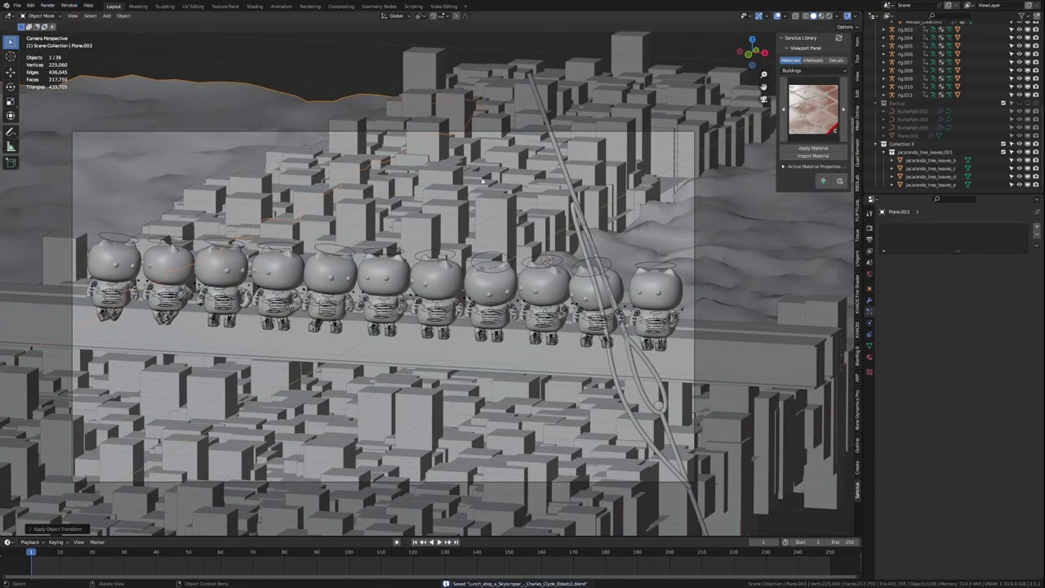
Check the render Performance settings, keep the end frame at 100, save, and jump to frame 100
{"action": "left_click", "coordinate": [892, 471]}
{"action": "left_click", "coordinate": [900, 541]}
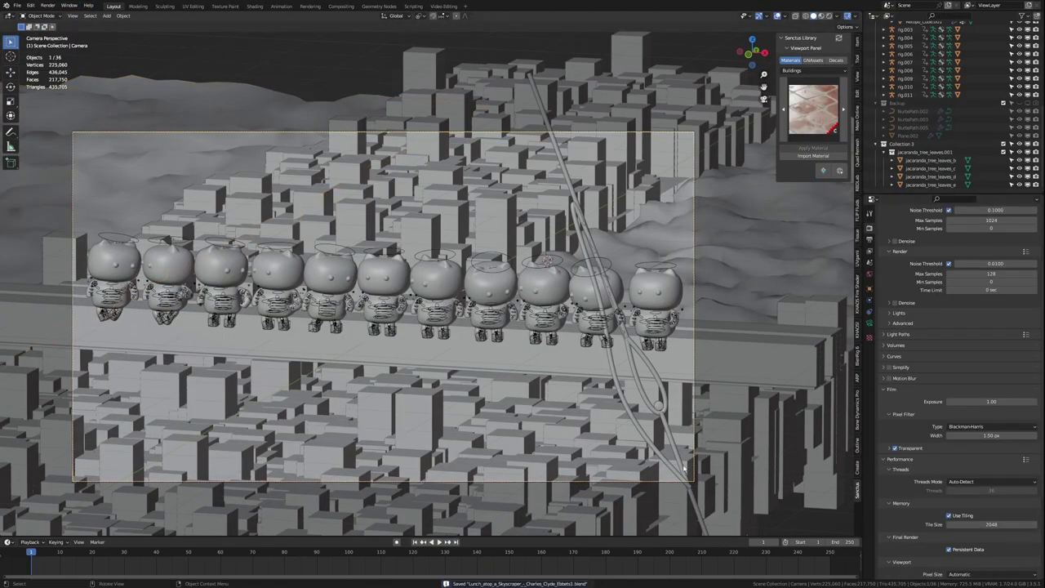
{"action": "key", "text": "Escape"}
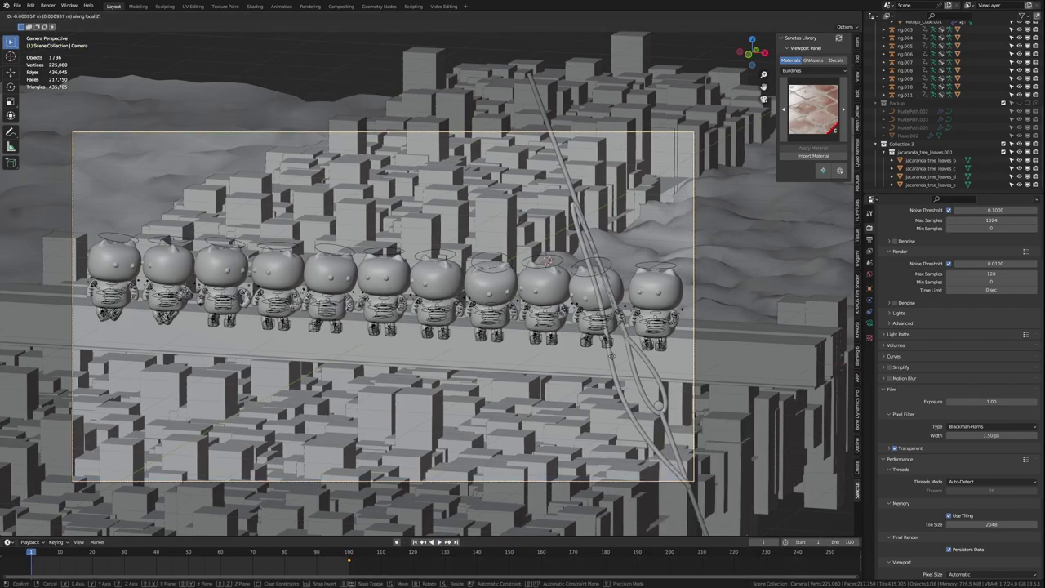
{"action": "key", "text": "Escape"}
{"action": "key", "text": "space"}
{"action": "key", "text": "ctrl+s"}
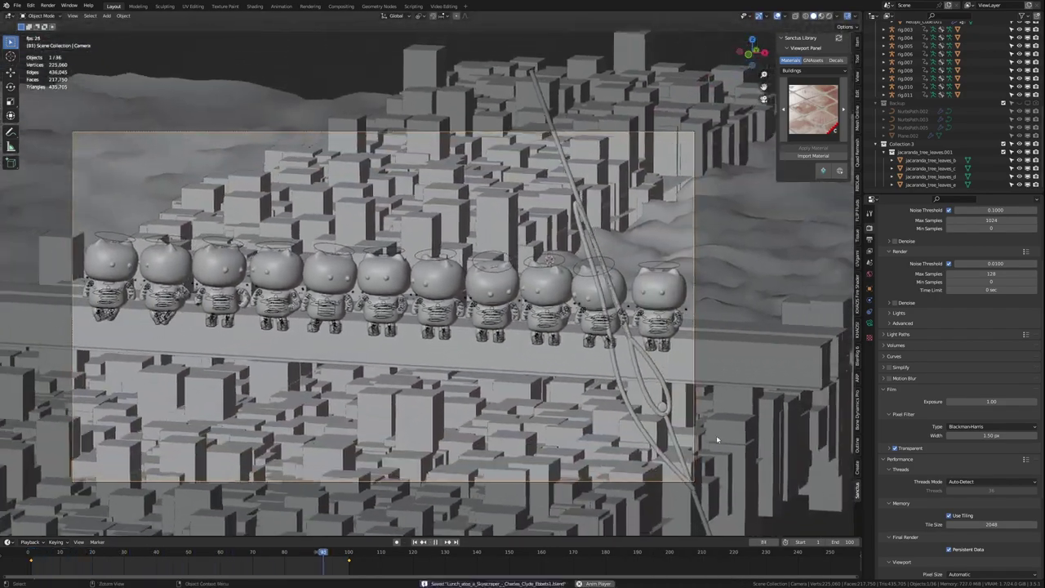
{"action": "left_click", "coordinate": [455, 541]}
Add a Plain Axes Empty as the focus target
{"action": "key", "text": "shift+a"}
{"action": "mouse_move", "coordinate": [429, 372]}
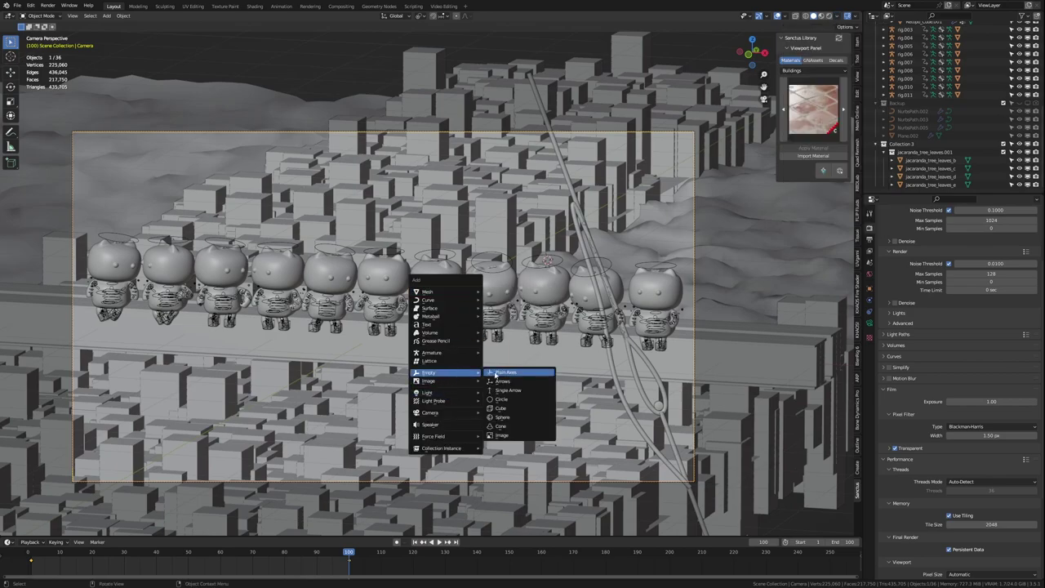
{"action": "left_click", "coordinate": [515, 369]}
{"action": "scroll", "coordinate": [378, 282], "scroll_direction": "up", "scroll_amount": 2}
Enable camera depth of field focused on the Empty at F-Stop 1.2 and render frame 100
{"action": "left_click", "coordinate": [762, 368]}
{"action": "left_click", "coordinate": [869, 323]}
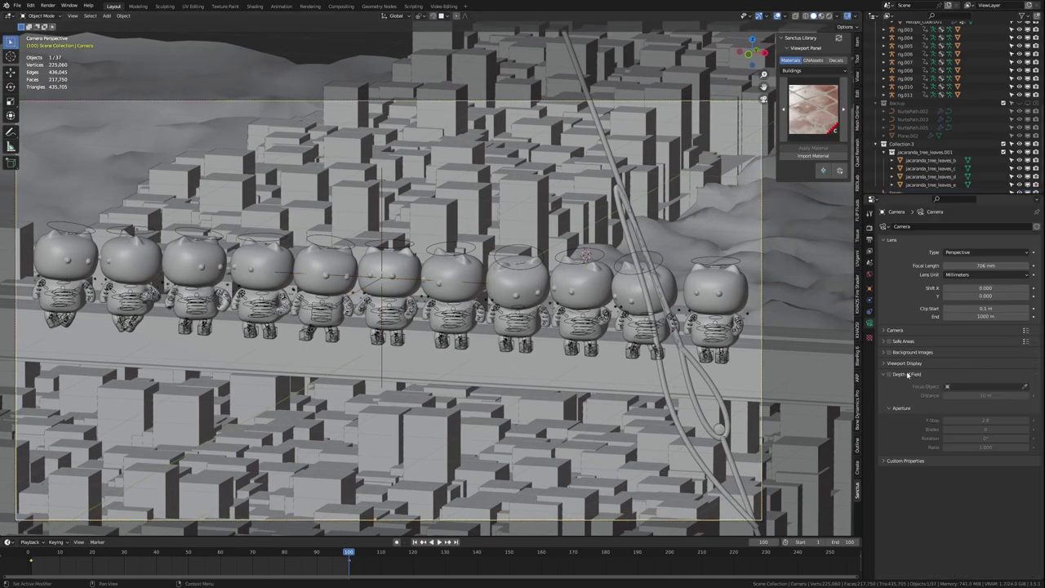
{"action": "left_click", "coordinate": [889, 374]}
{"action": "left_click", "coordinate": [983, 386]}
{"action": "left_click", "coordinate": [963, 400]}
{"action": "left_click_drag", "start_coordinate": [985, 420], "coordinate": [955, 419]}
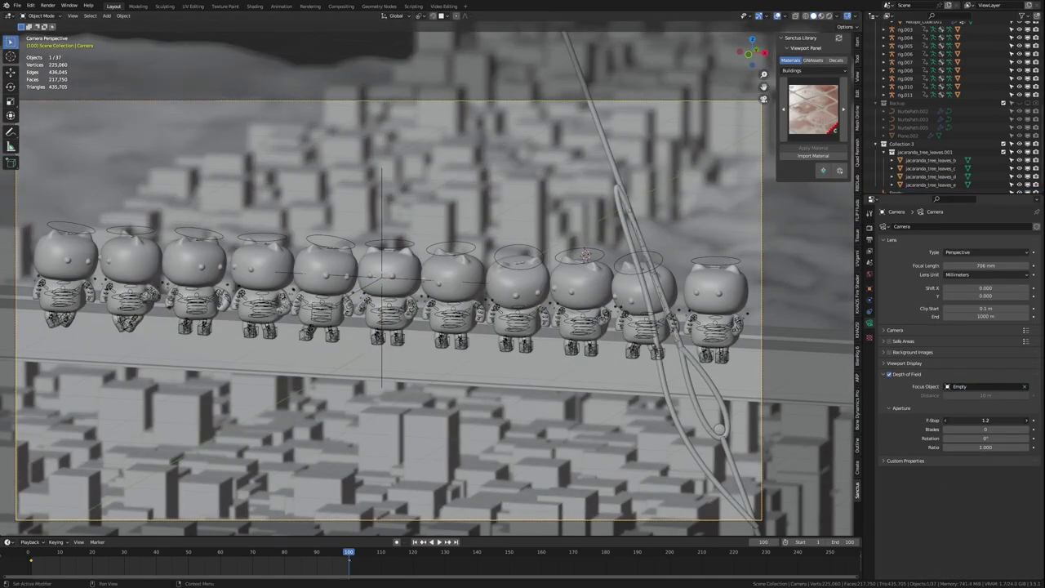
{"action": "key", "text": "F12"}
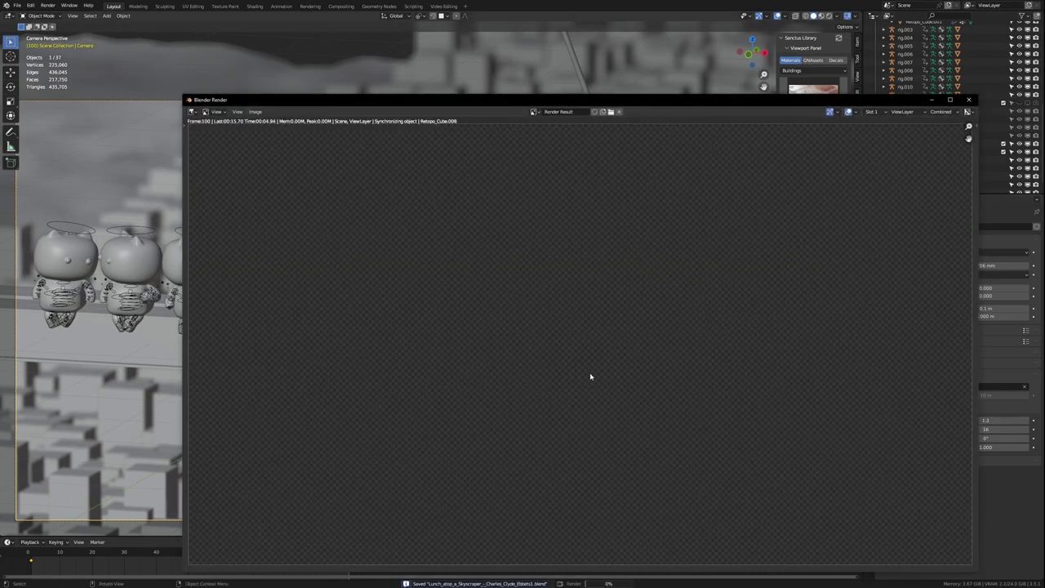
Add a Box Mask and an Alpha Over node in the compositor and feed the mask into Alpha Over
{"action": "key", "text": "super+Up"}
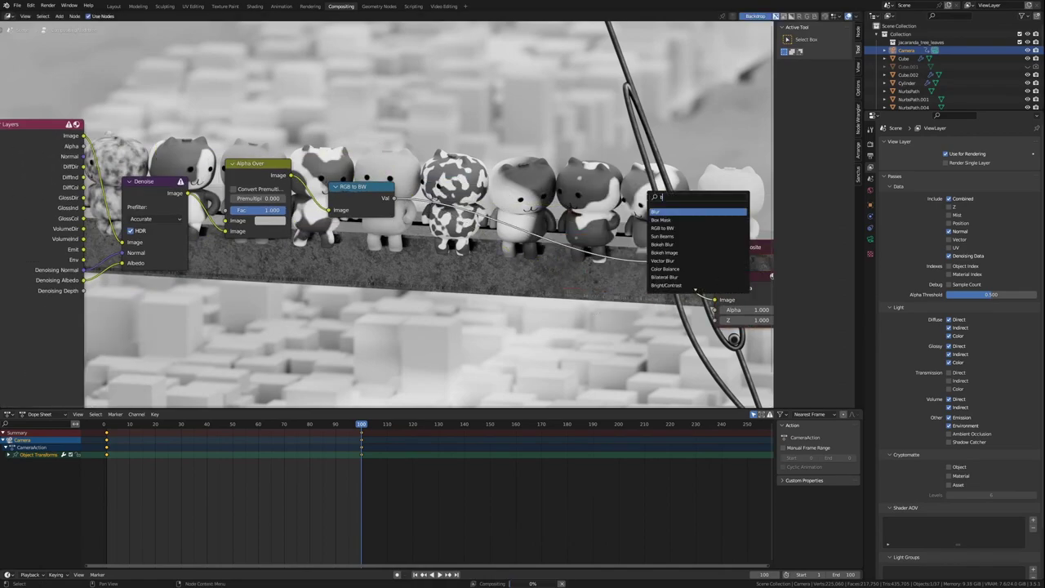
{"action": "left_click", "coordinate": [662, 220]}
{"action": "left_click", "coordinate": [369, 65]}
{"action": "key", "text": "shift+a"}
{"action": "type", "text": "alpha"}
{"action": "key", "text": "Return"}
{"action": "left_click", "coordinate": [571, 210]}
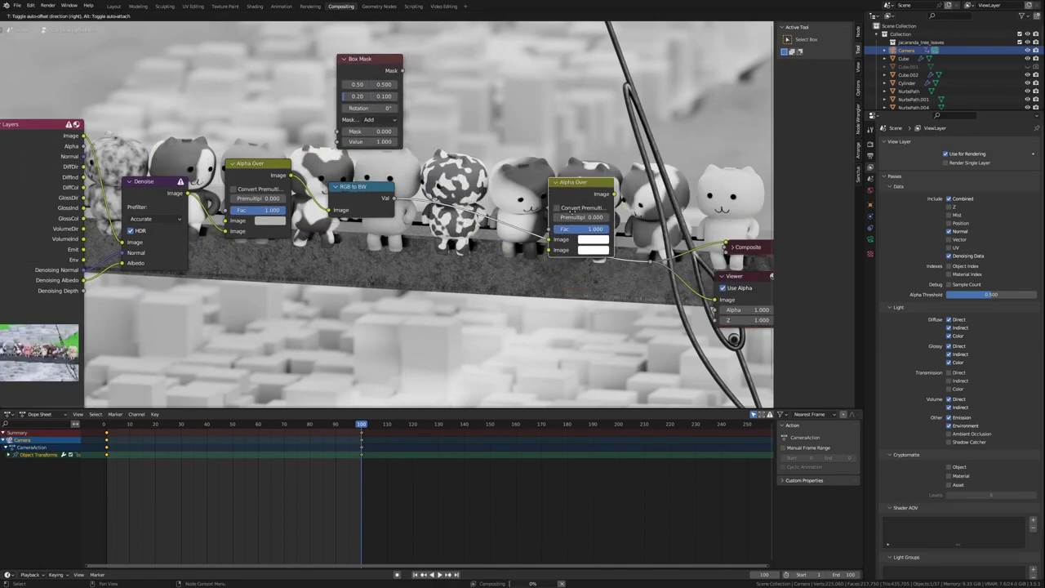
{"action": "left_click", "coordinate": [568, 210]}
{"action": "left_click_drag", "start_coordinate": [402, 70], "coordinate": [543, 239]}
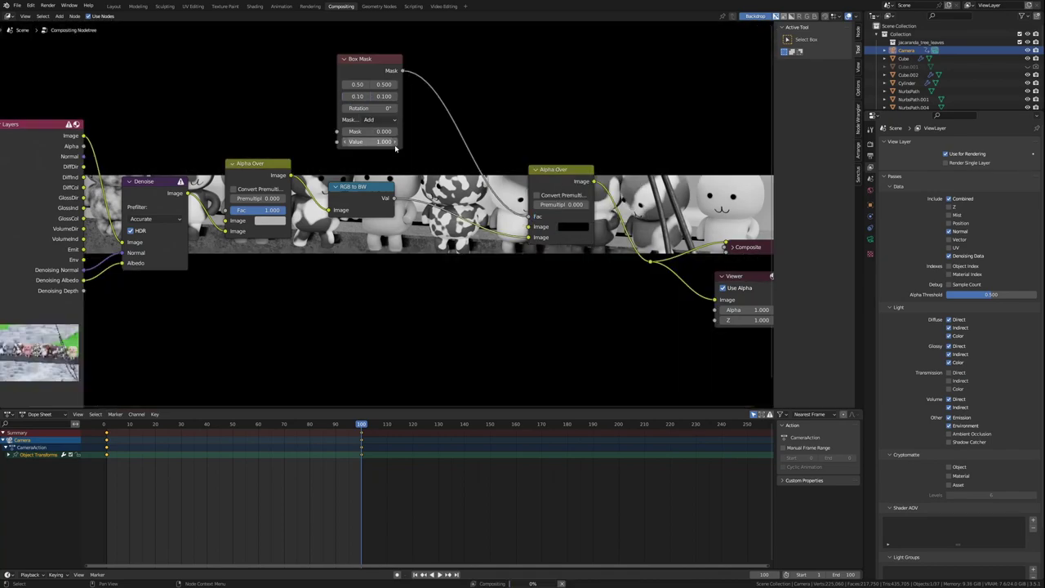
Widen and heighten the Box Mask on the backdrop and add a Blur node after it
{"action": "key", "text": "alt+v"}
{"action": "scroll", "coordinate": [344, 97], "scroll_direction": "down", "scroll_amount": 1, "text": "ctrl"}
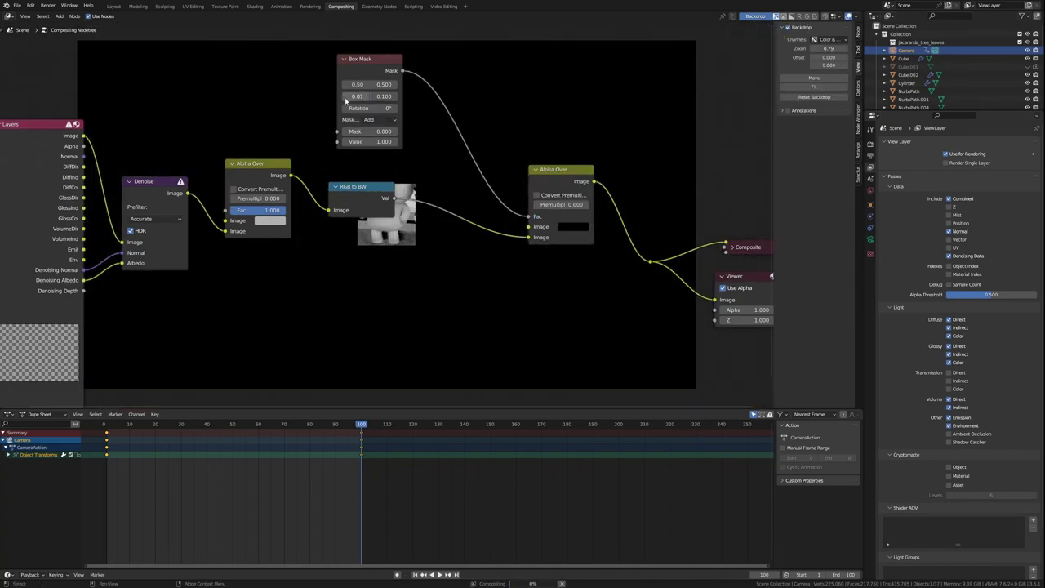
{"action": "left_click_drag", "start_coordinate": [350, 97], "coordinate": [400, 98]}
{"action": "mouse_move", "coordinate": [380, 71]}
{"action": "left_mouse_down"}
{"action": "mouse_move", "coordinate": [309, 72]}
{"action": "mouse_move", "coordinate": [396, 107]}
{"action": "left_mouse_up"}
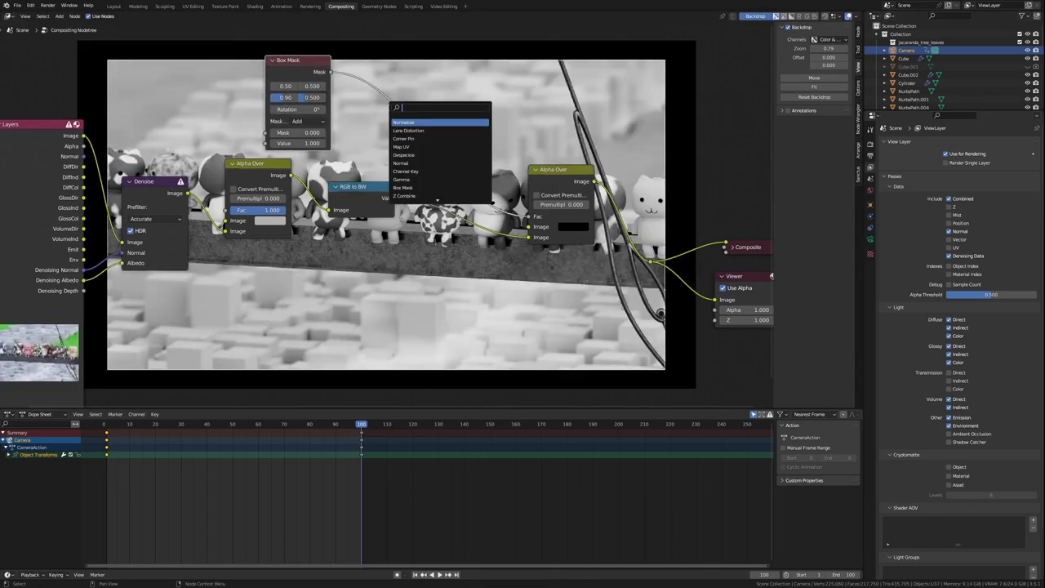
{"action": "left_click", "coordinate": [421, 123]}
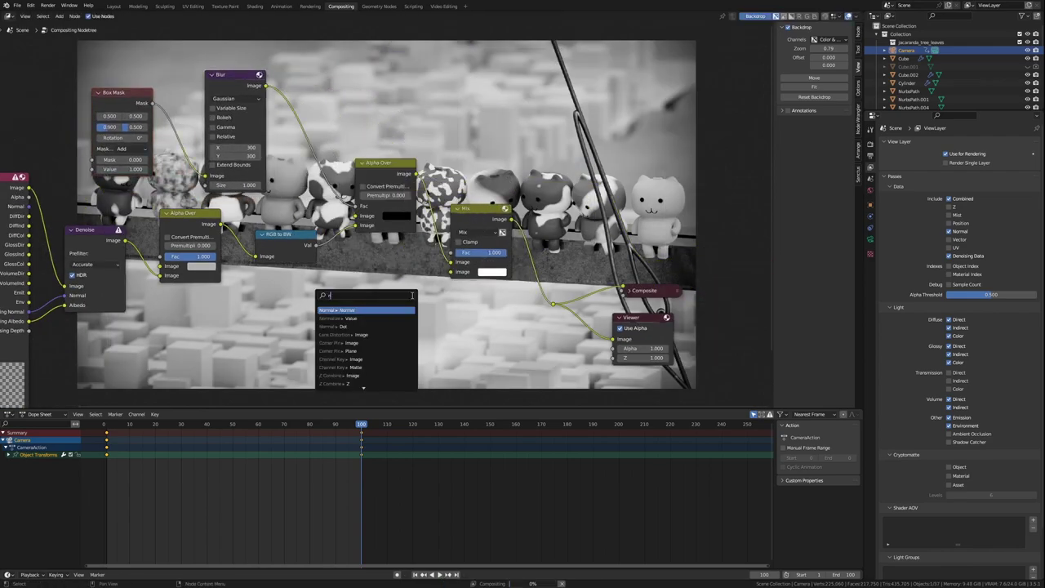
Add a Texture node into the Mix and set its texture to Clouds noise
{"action": "key", "text": "Return"}
{"action": "left_click", "coordinate": [870, 253]}
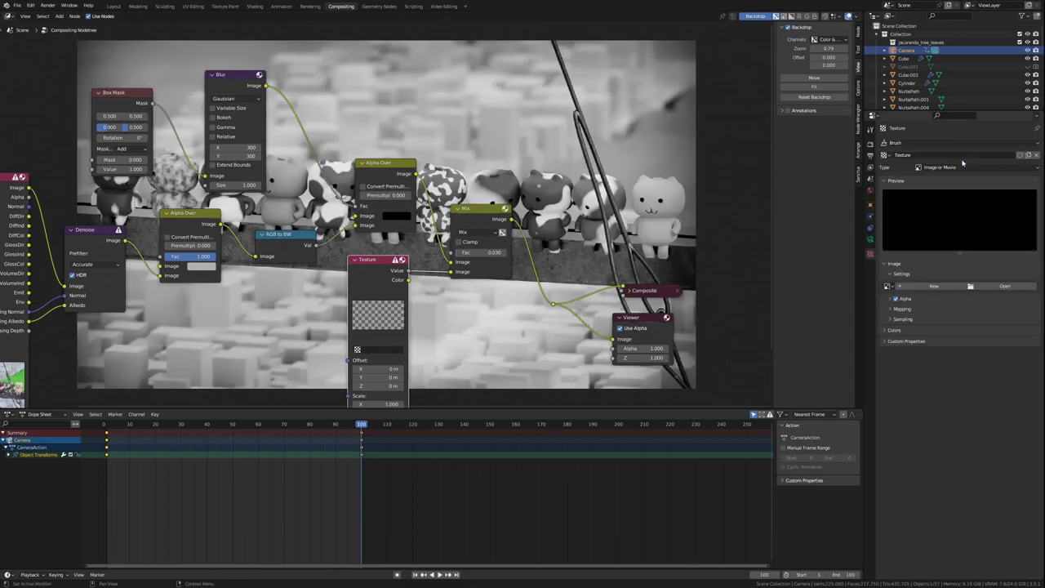
{"action": "left_click", "coordinate": [934, 170]}
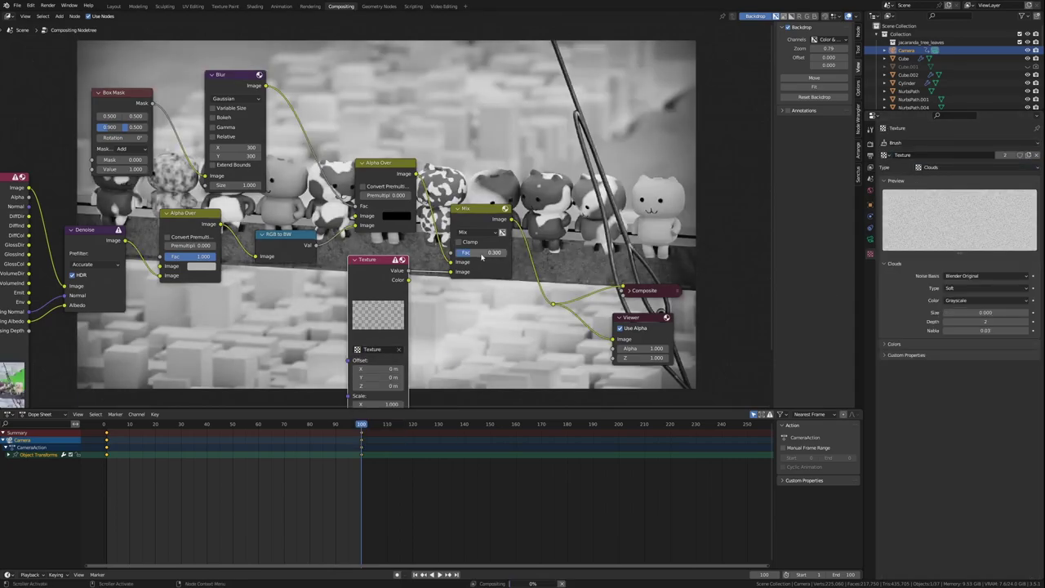
{"action": "scroll", "coordinate": [482, 255], "scroll_direction": "down", "scroll_amount": 2, "text": "ctrl"}
Set the Mix Fac to 0.1, place a duplicated Mix node, and make the cloud noise finer
{"action": "left_click", "coordinate": [484, 254]}
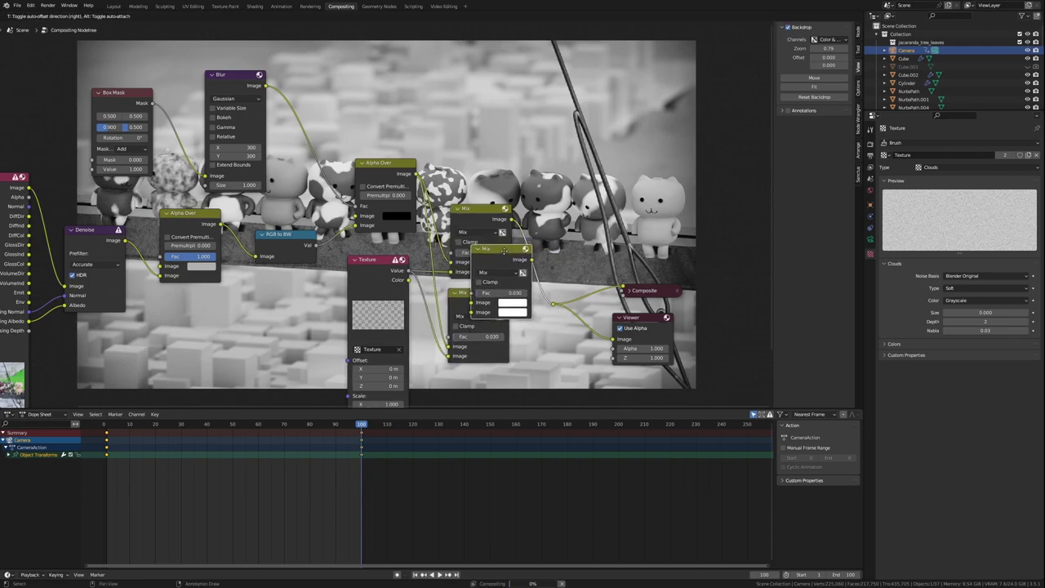
{"action": "left_click", "coordinate": [577, 226]}
{"action": "middle_click_drag", "start_coordinate": [577, 226], "coordinate": [591, 124]}
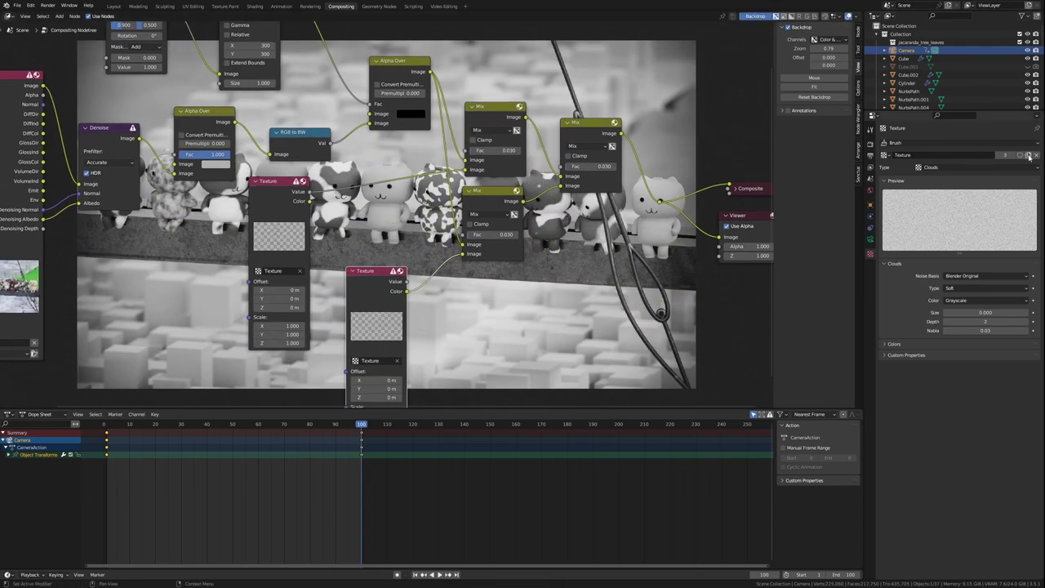
{"action": "middle_click_drag", "start_coordinate": [493, 200], "coordinate": [365, 271]}
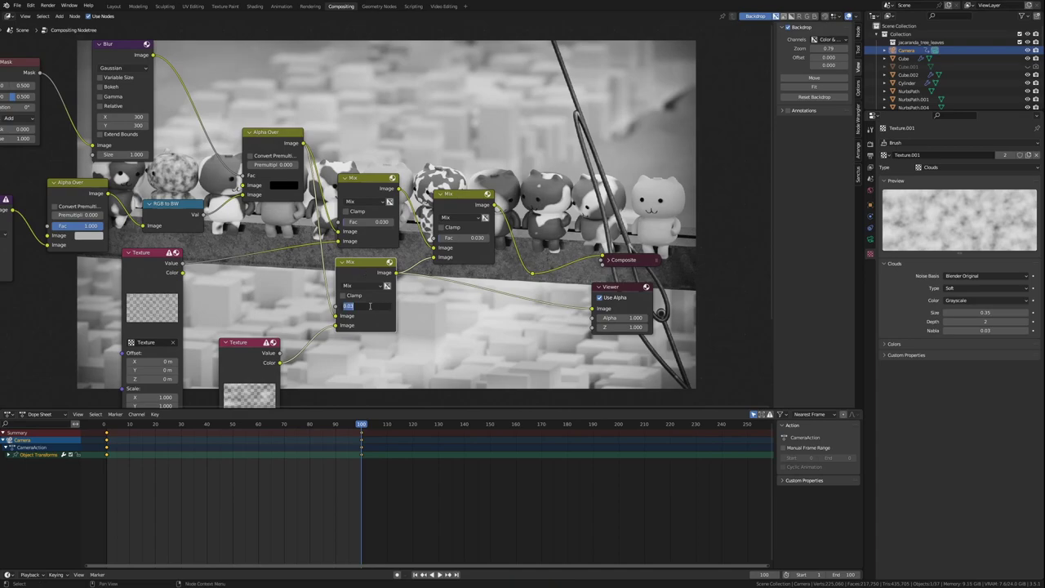
{"action": "type", "text": "0.1"}
{"action": "key", "text": "Return"}
{"action": "key", "text": "Return"}
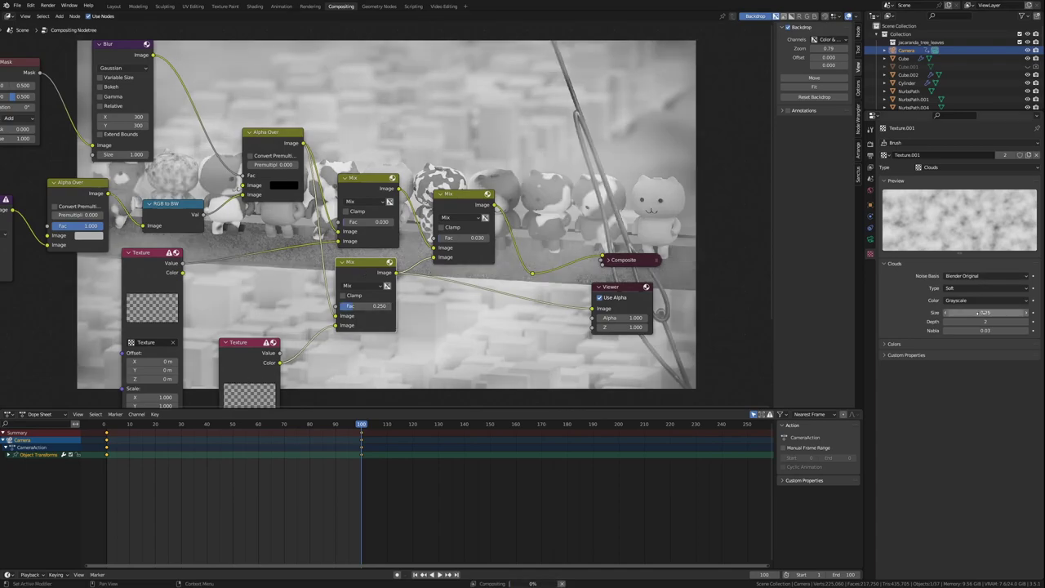
{"action": "left_click_drag", "start_coordinate": [983, 312], "coordinate": [992, 312]}
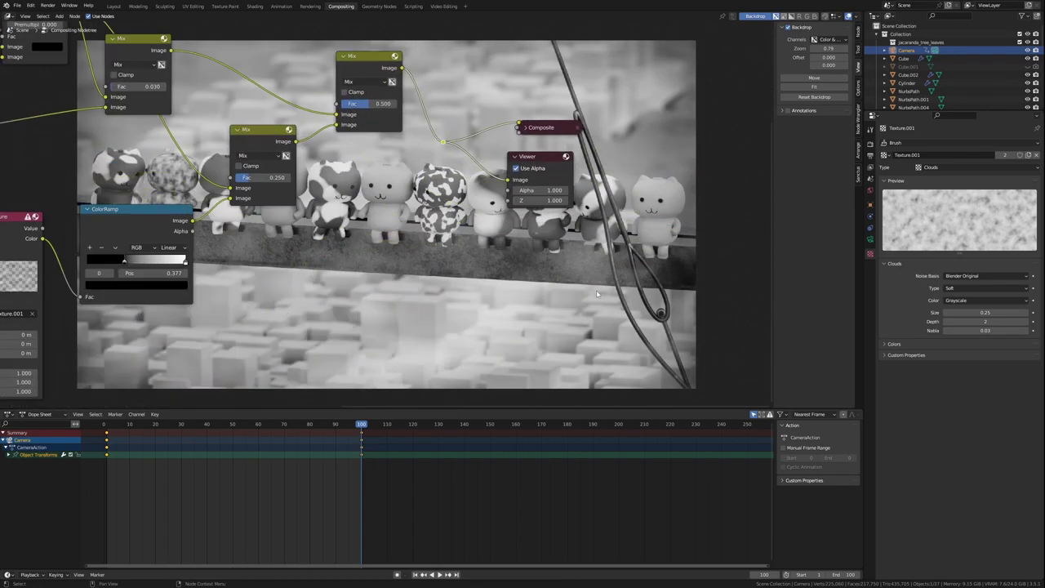
Review the ColorRamp area and check the frame rate in the Output properties
{"action": "middle_click_drag", "start_coordinate": [398, 186], "coordinate": [389, 209]}
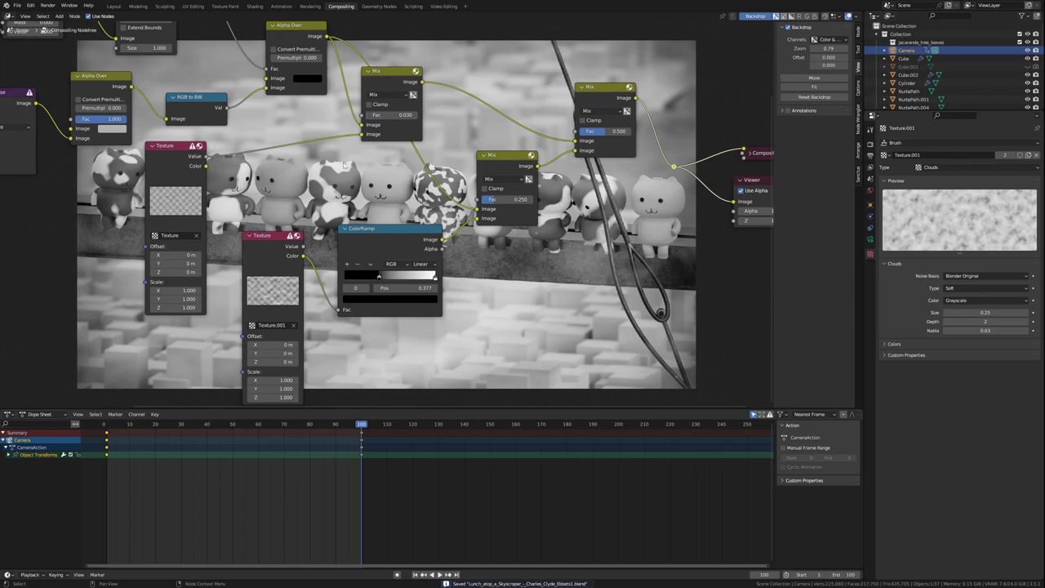
{"action": "left_click", "coordinate": [871, 167]}
{"action": "left_click", "coordinate": [990, 216]}
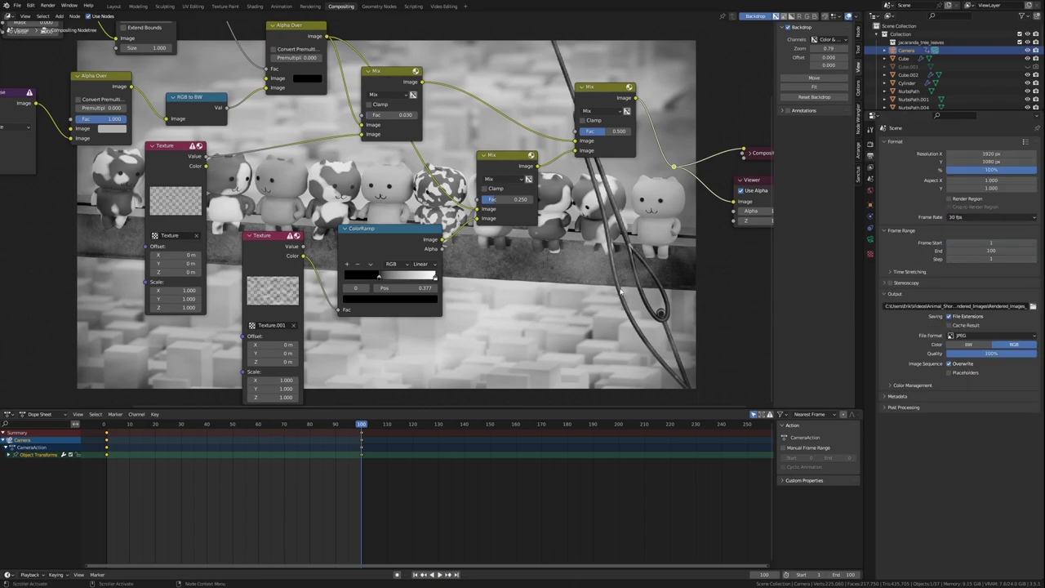